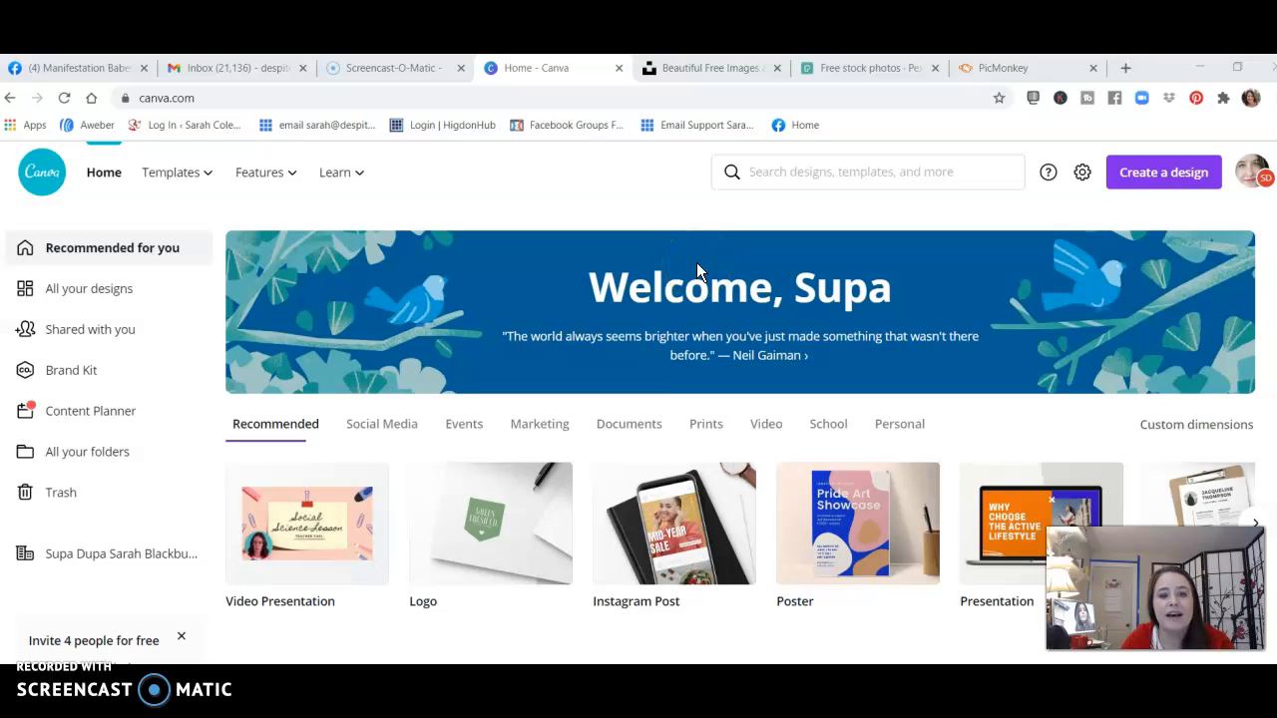
- Open the collection of all saved designs and look through the thumbnails
left_click(297, 548)
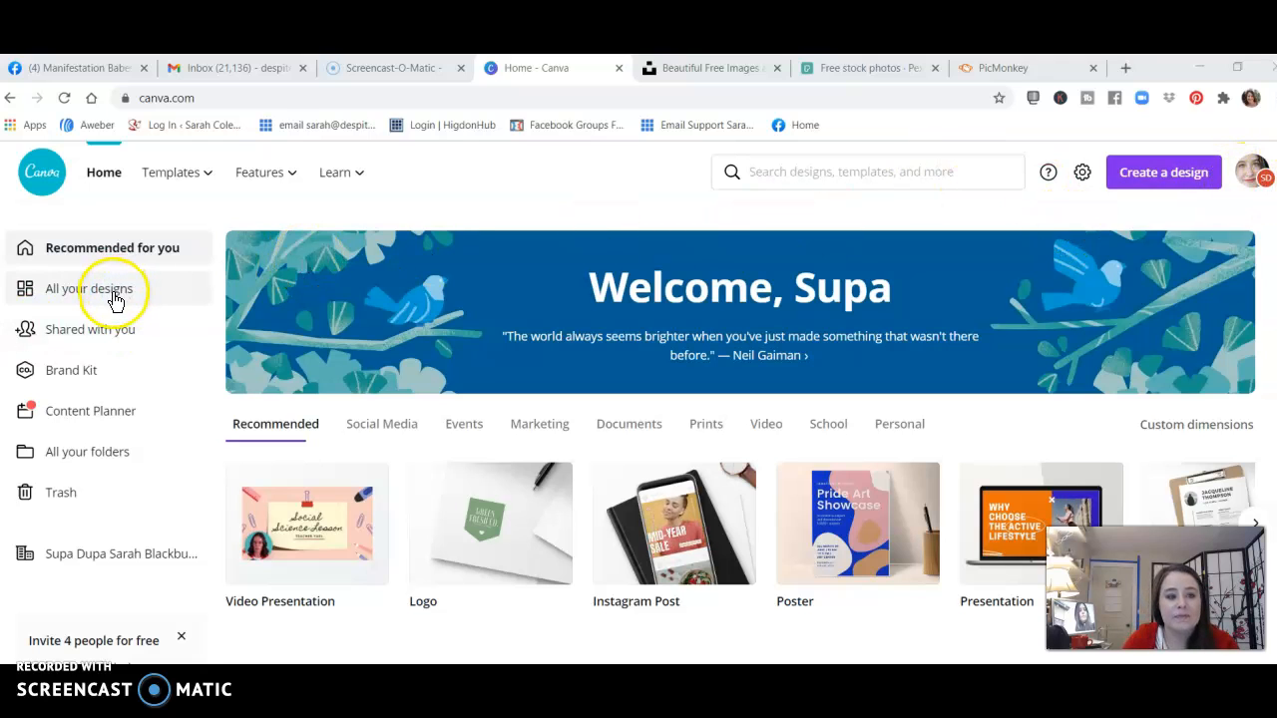
left_click(116, 299)
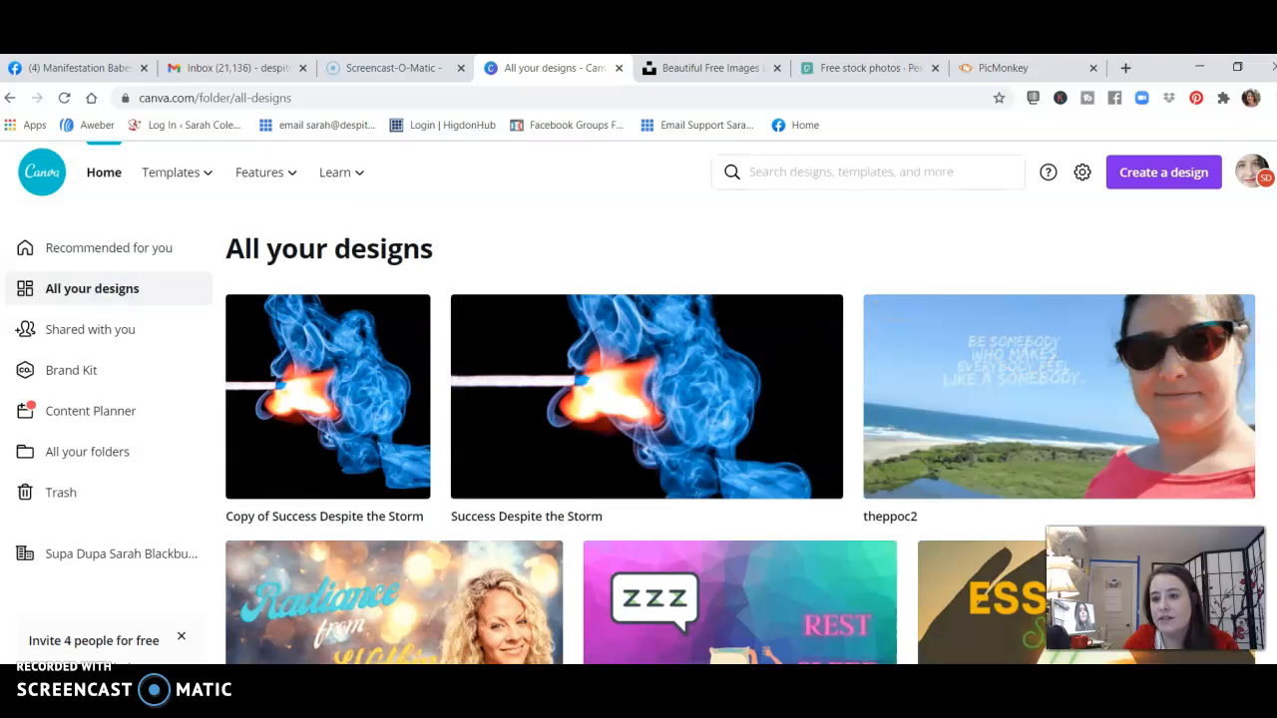
right_click(1260, 357)
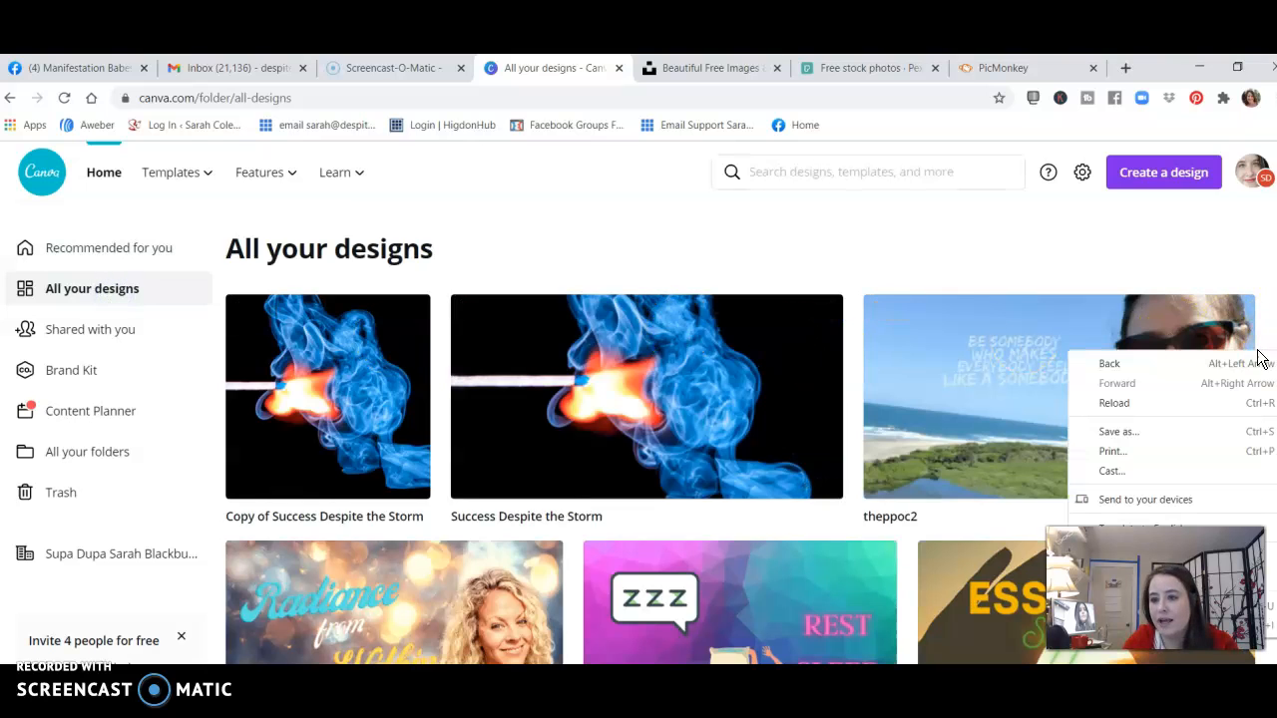
left_click(1246, 209)
scroll(741, 433, "down", 10)
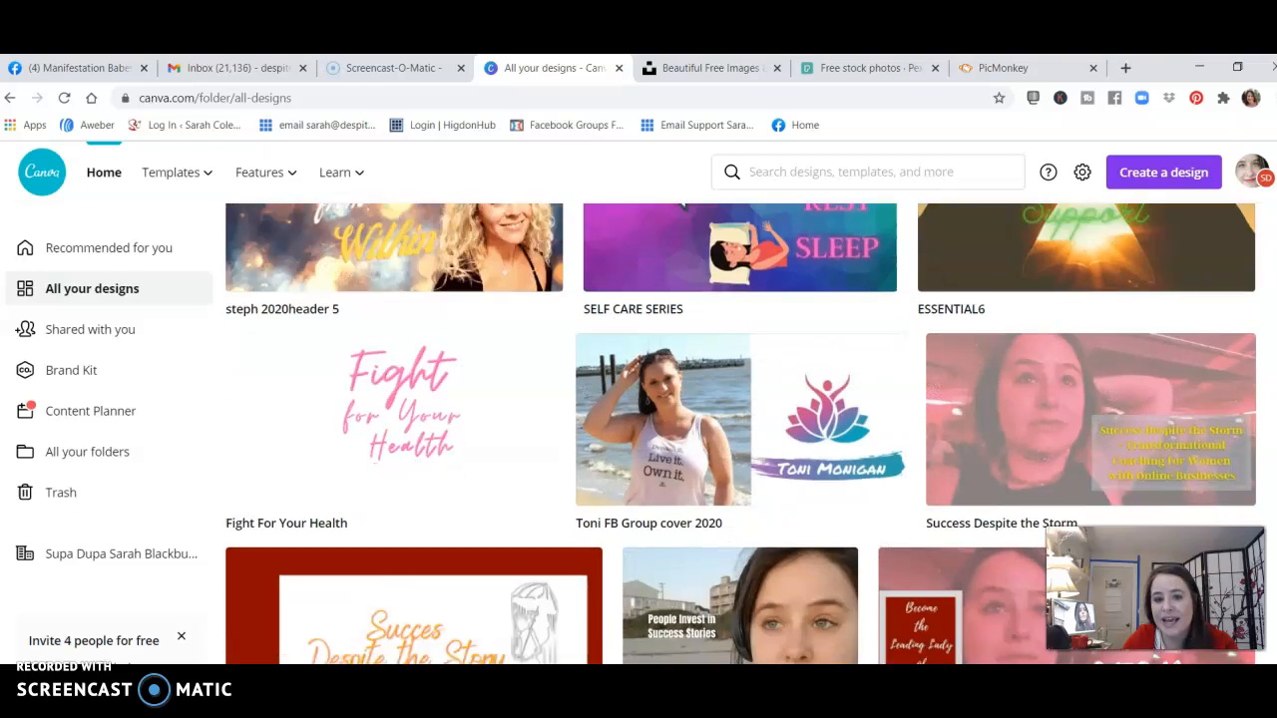
scroll(741, 433, "down", 8)
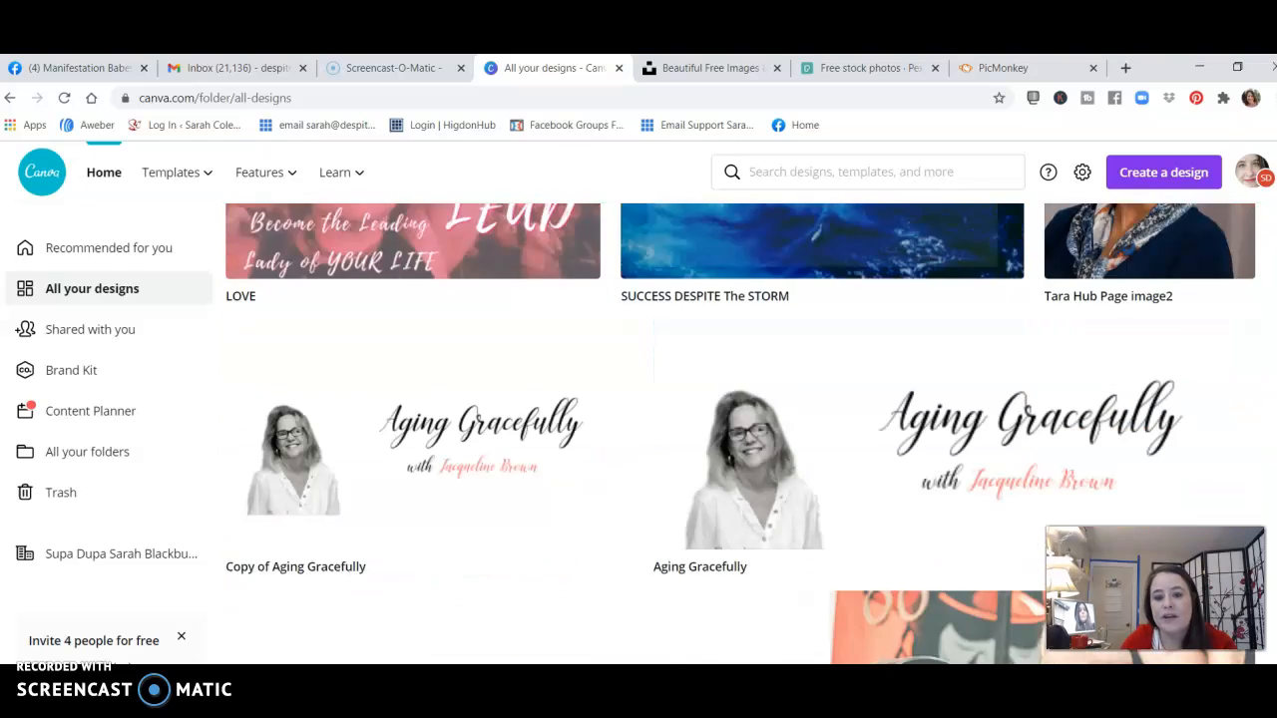
scroll(741, 433, "down", 5)
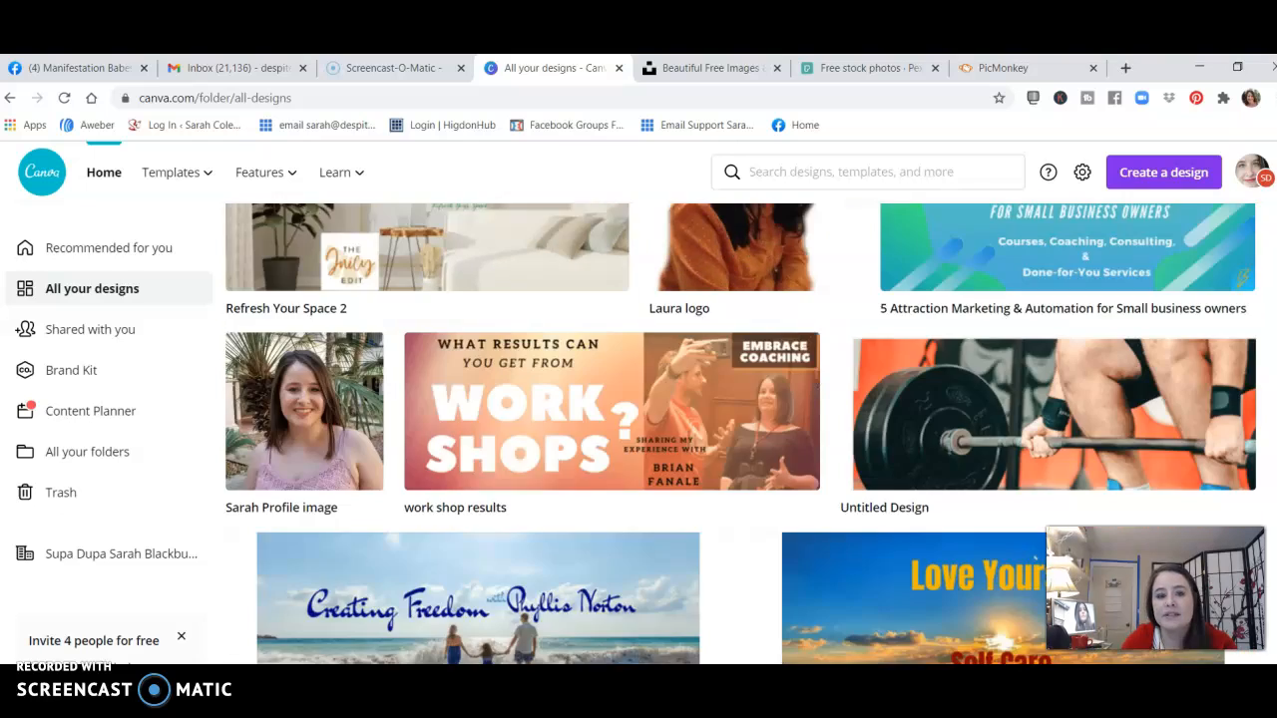
scroll(741, 433, "down", 8)
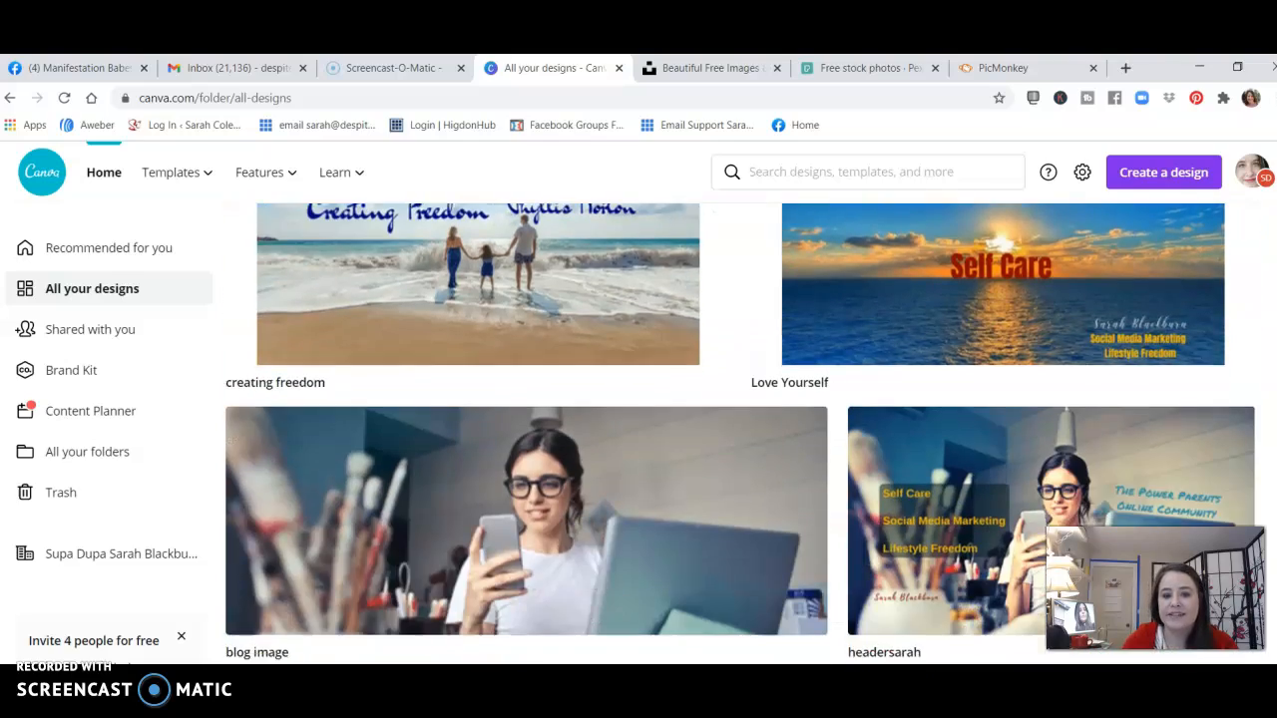
scroll(741, 432, "up", 7)
scroll(741, 432, "down", 6)
scroll(1260, 430, "up", 20)
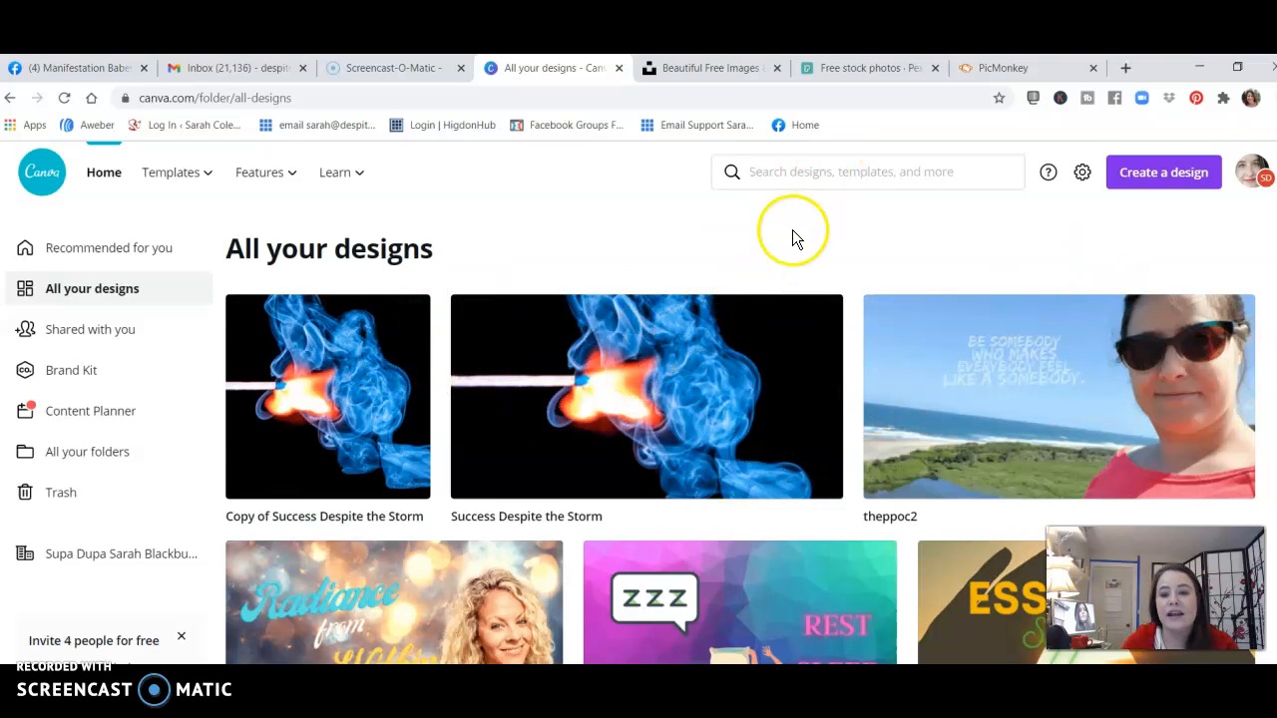
- Look at the Unsplash and Pexels free stock photo sites, and return to the Canva designs overview
left_click(729, 72)
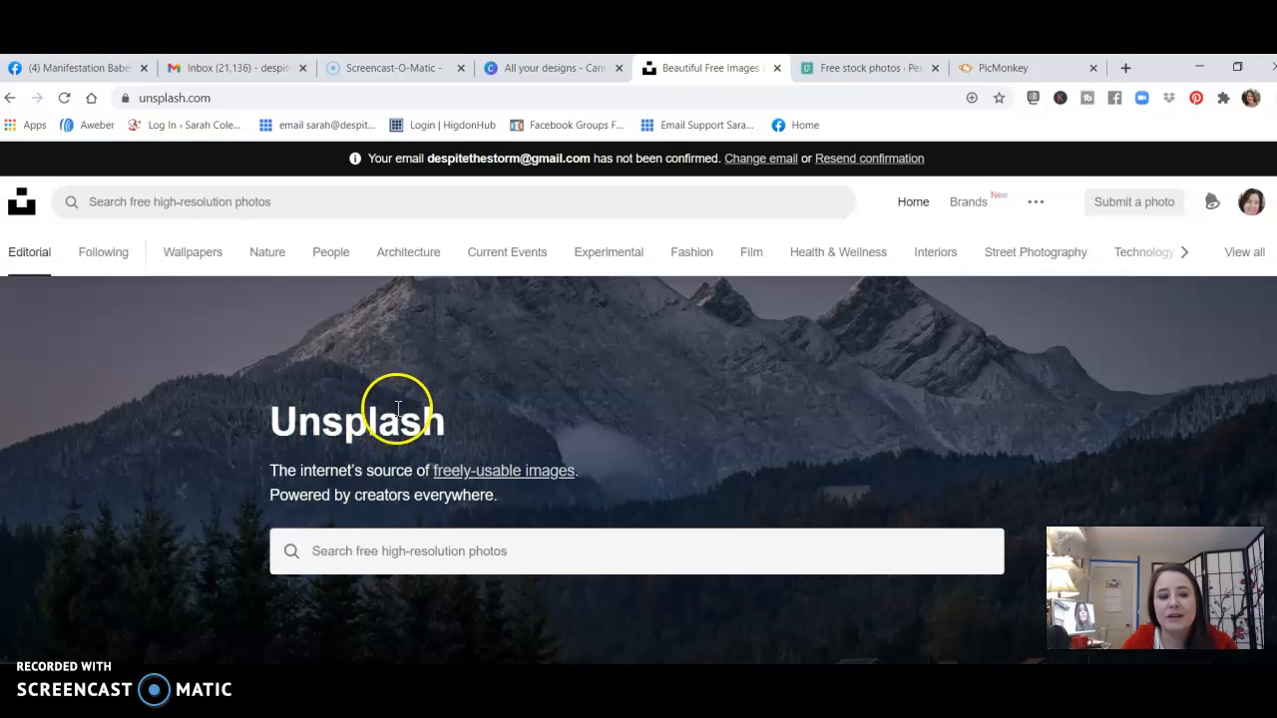
left_click(850, 69)
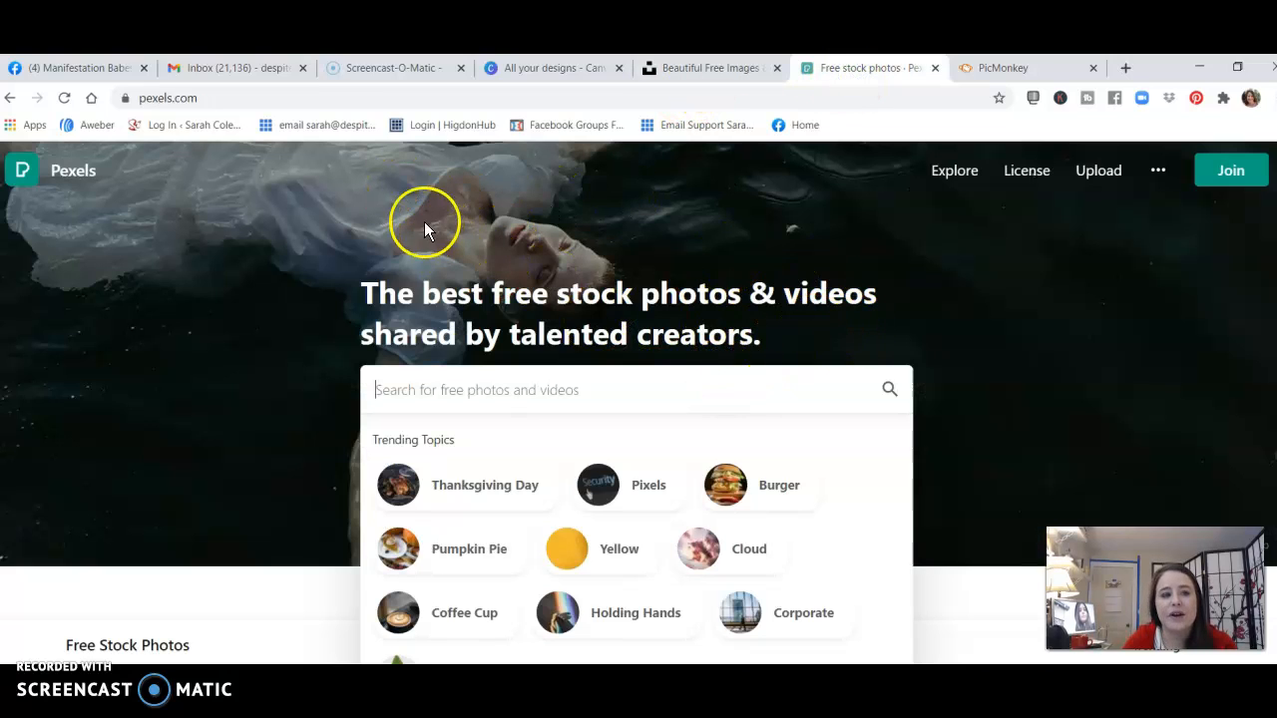
left_click(486, 383)
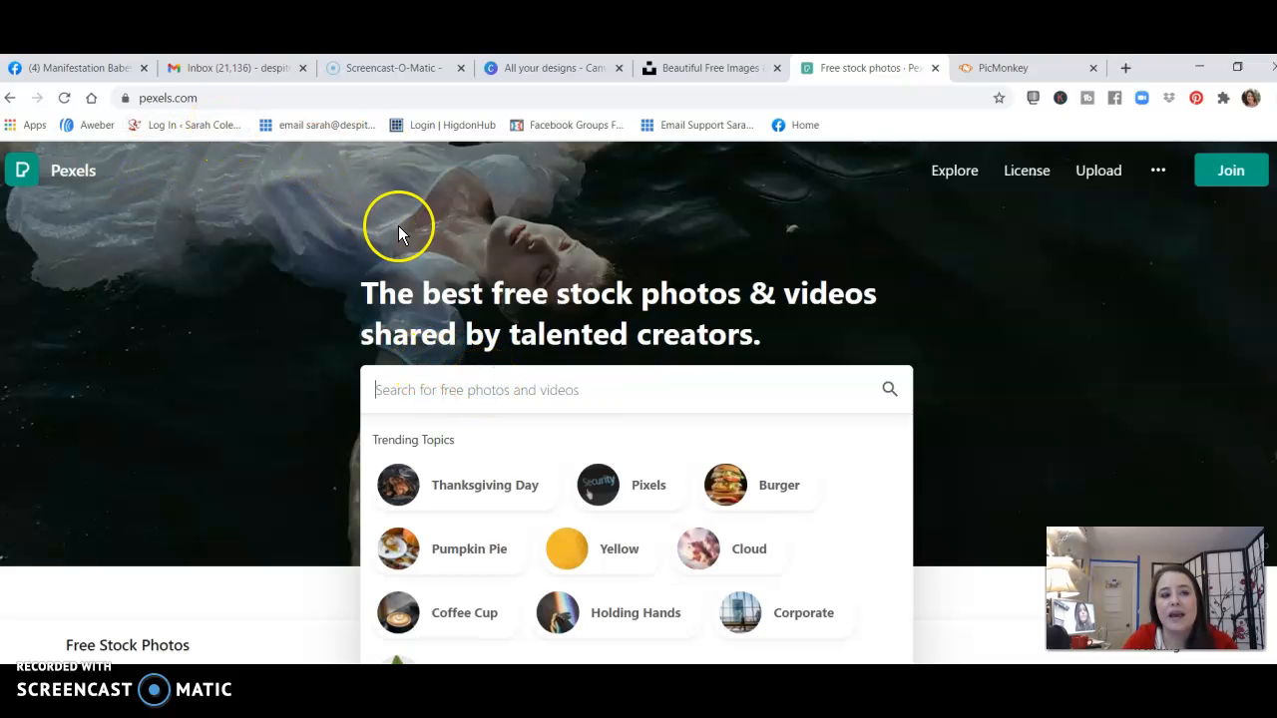
left_click(721, 64)
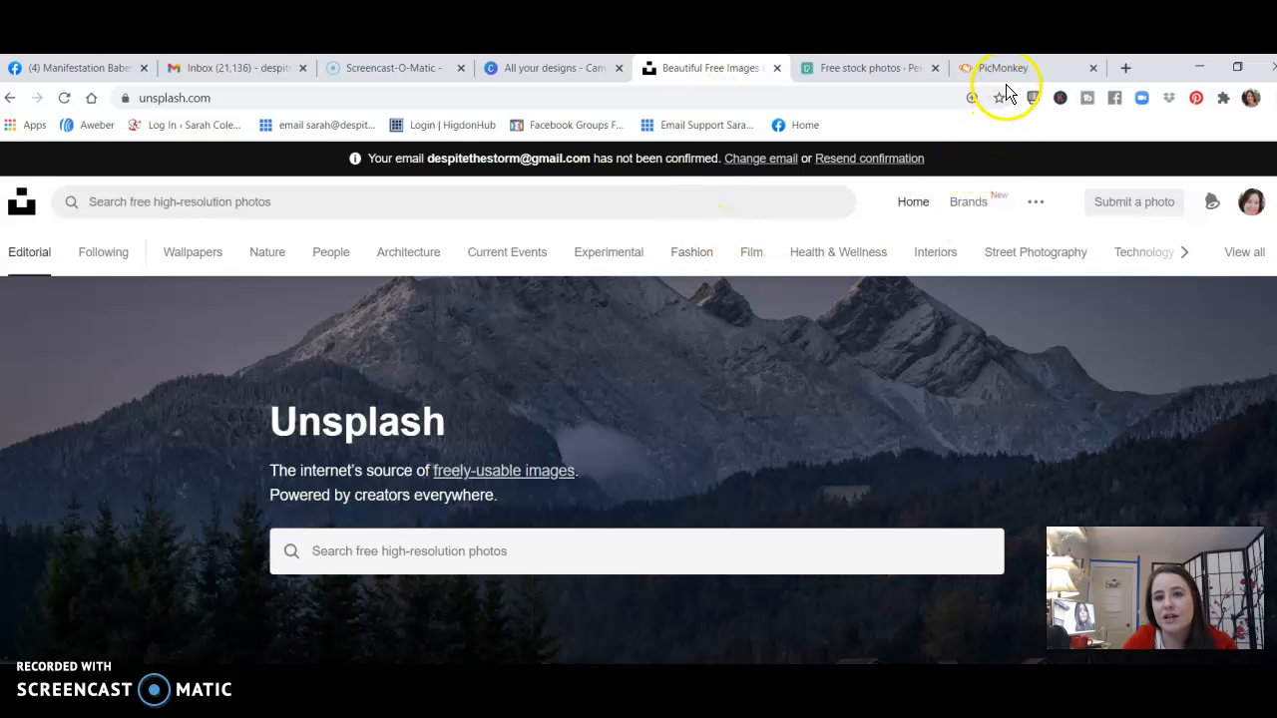
left_click(525, 76)
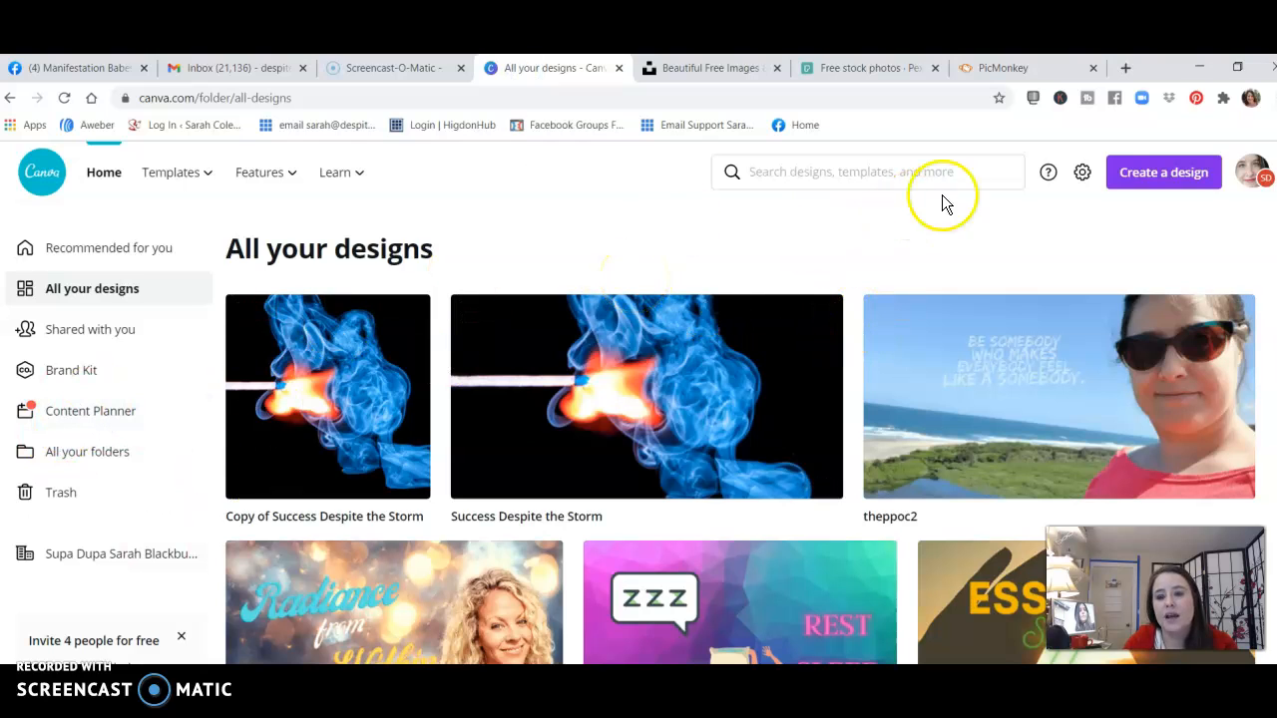
- Open the "Radiance from Within" header design for editing and go to its blank page 5
left_click(380, 619)
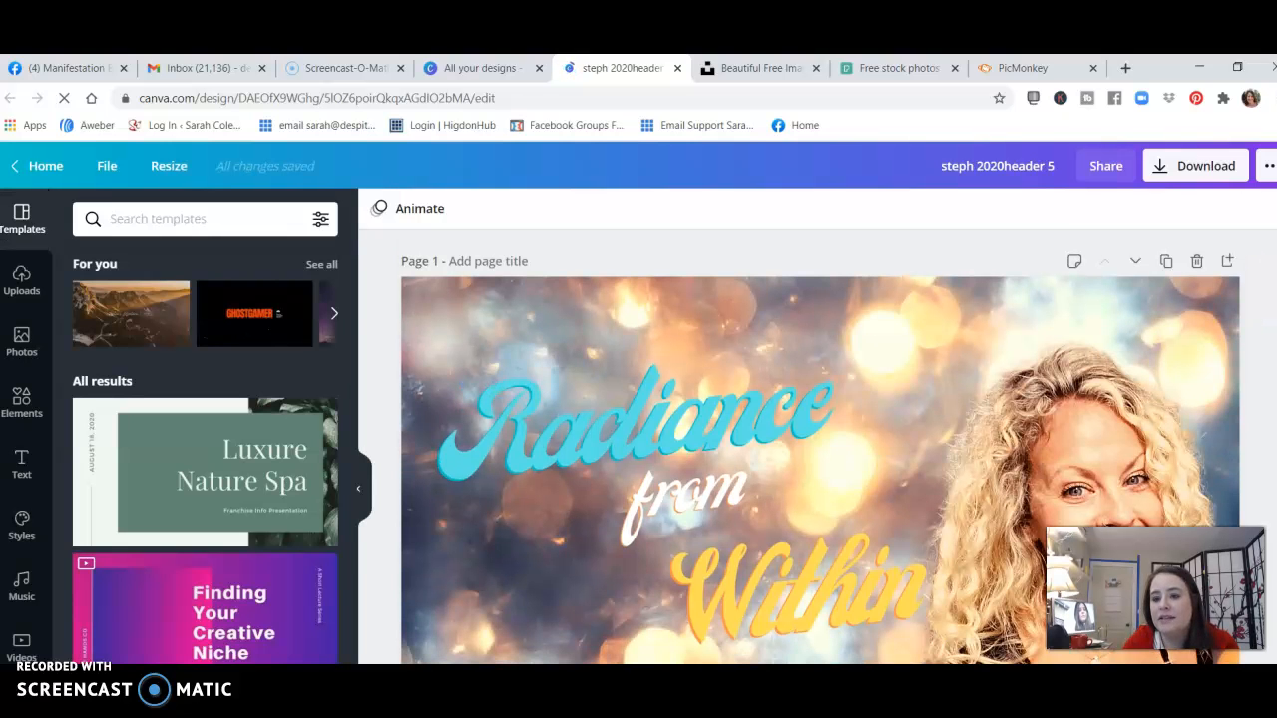
right_click(1068, 289)
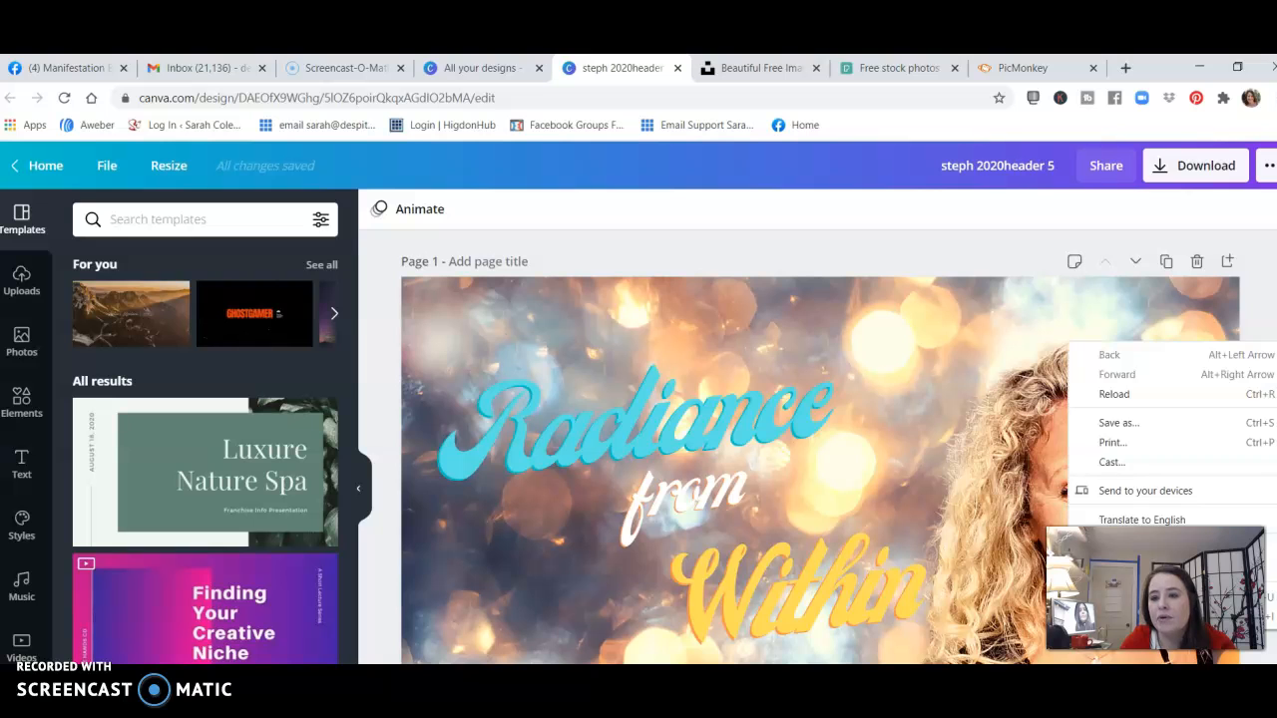
key("Escape")
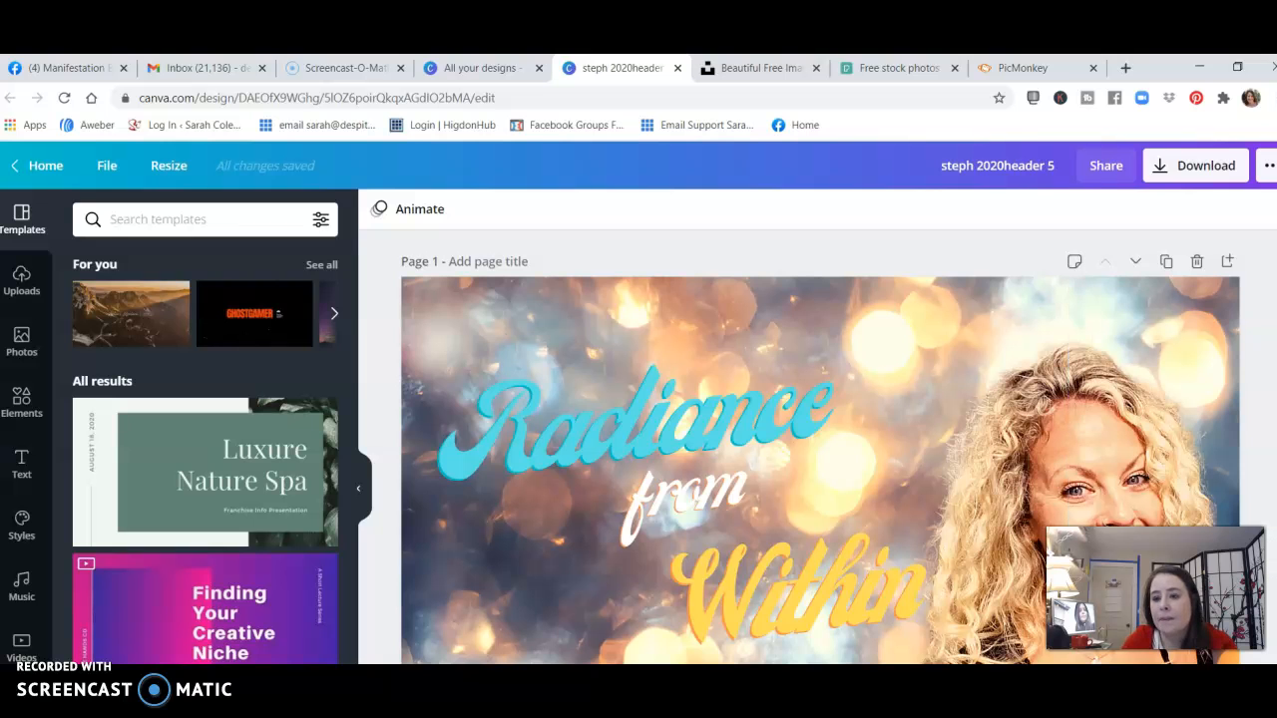
scroll(820, 446, "down", 9)
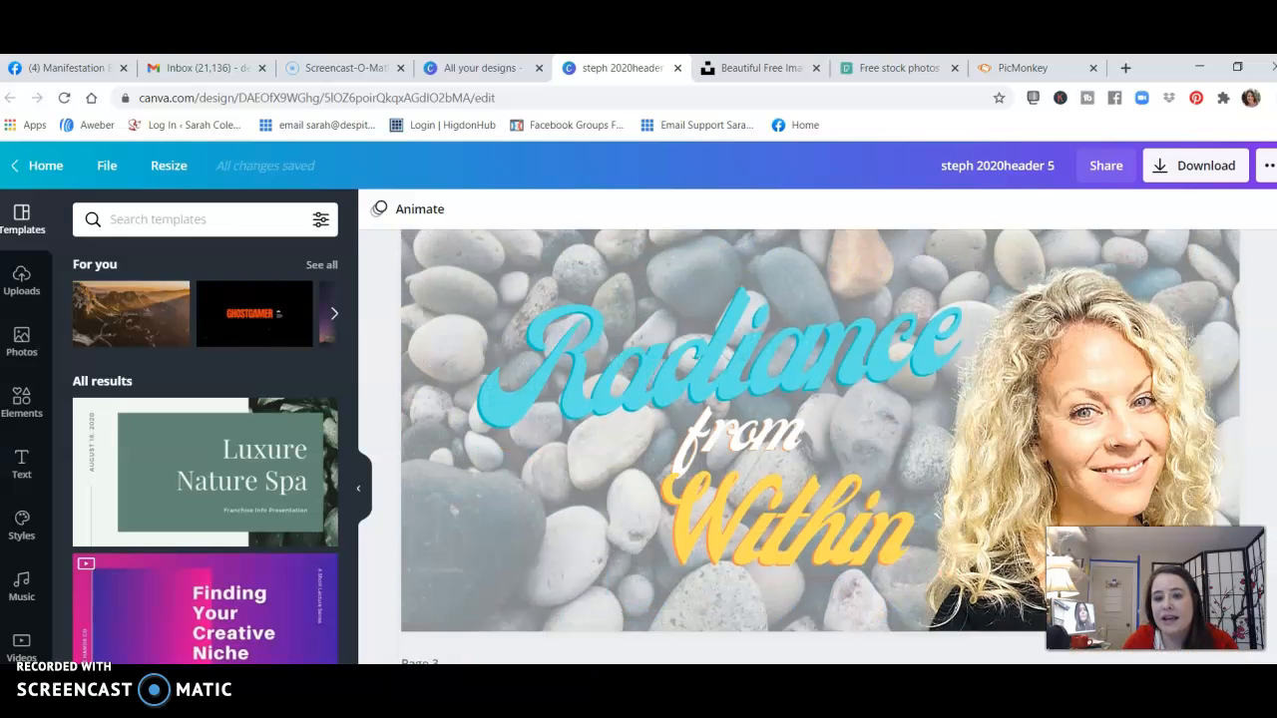
scroll(820, 445, "down", 8)
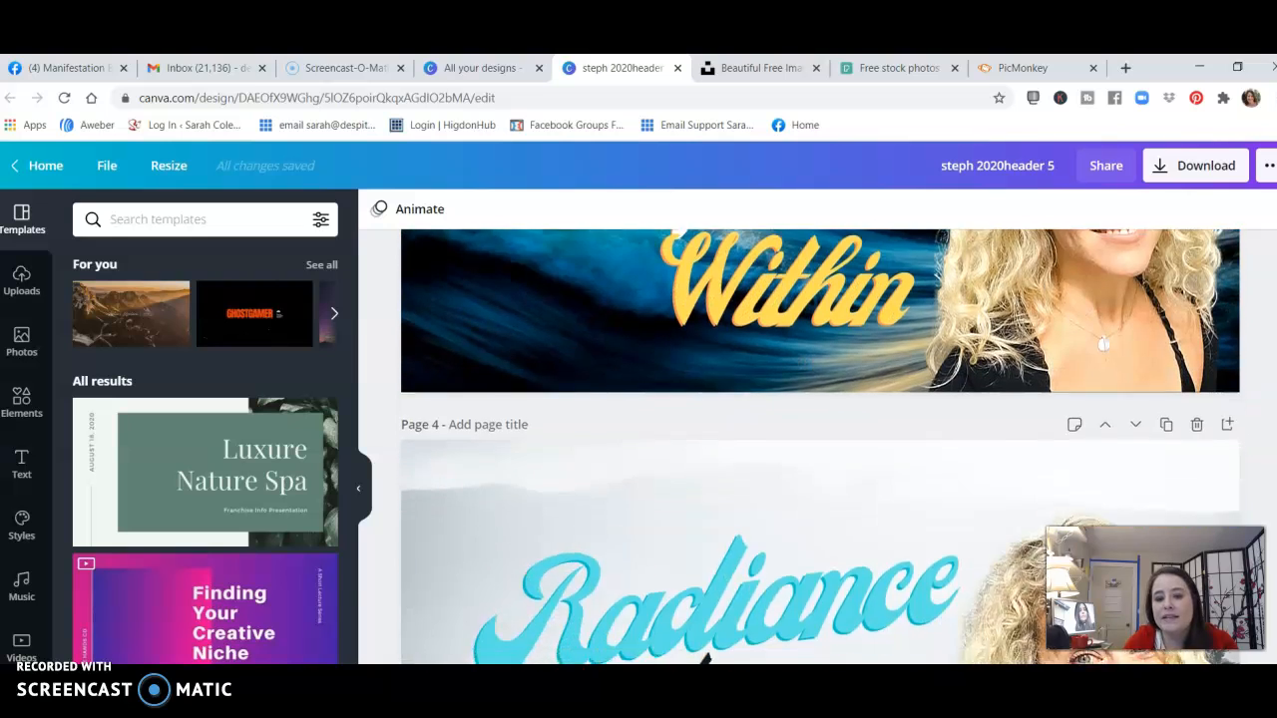
scroll(820, 445, "down", 3)
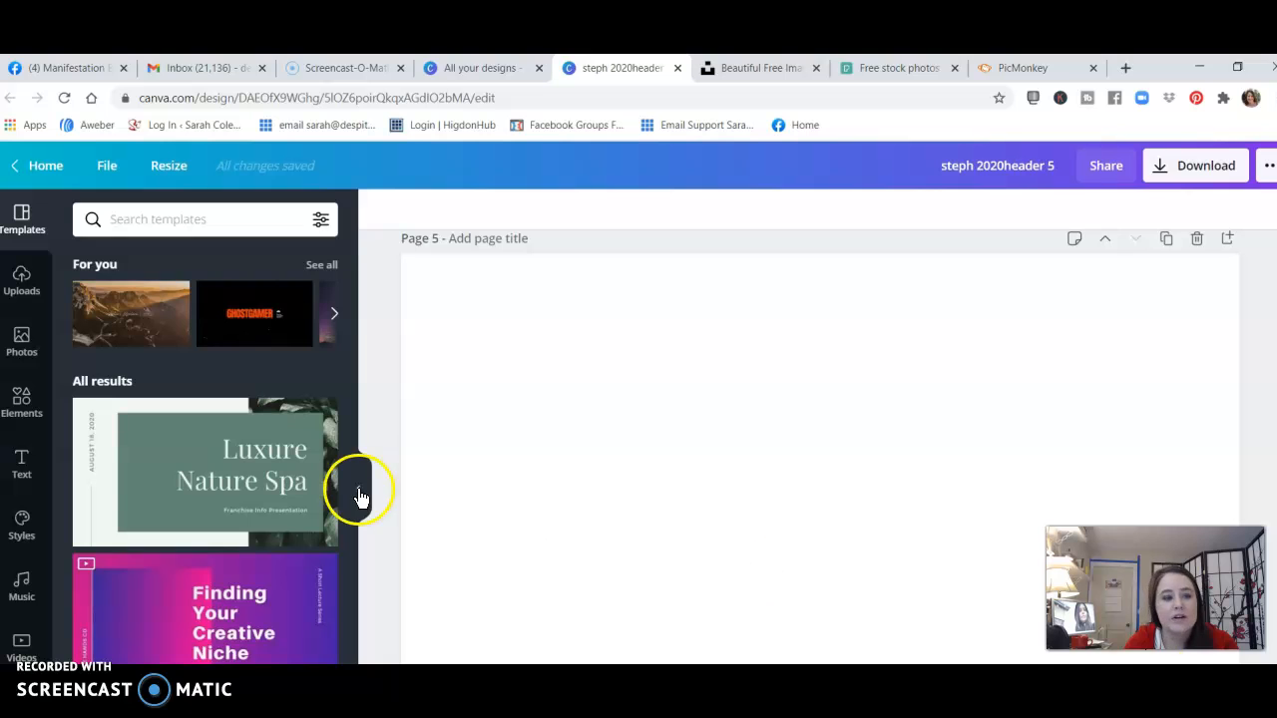
- View the available upload sources, and add the already uploaded beach photo of the woman in the tank top to page 5
left_click(24, 290)
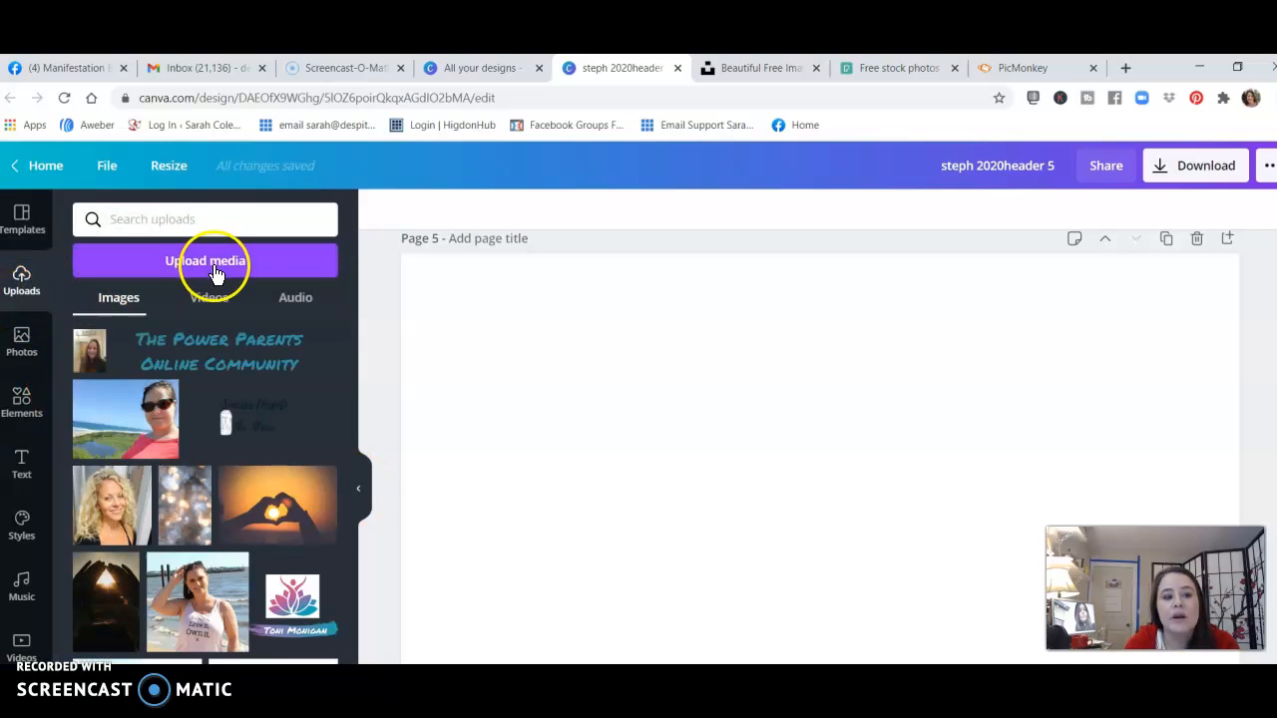
left_click(166, 272)
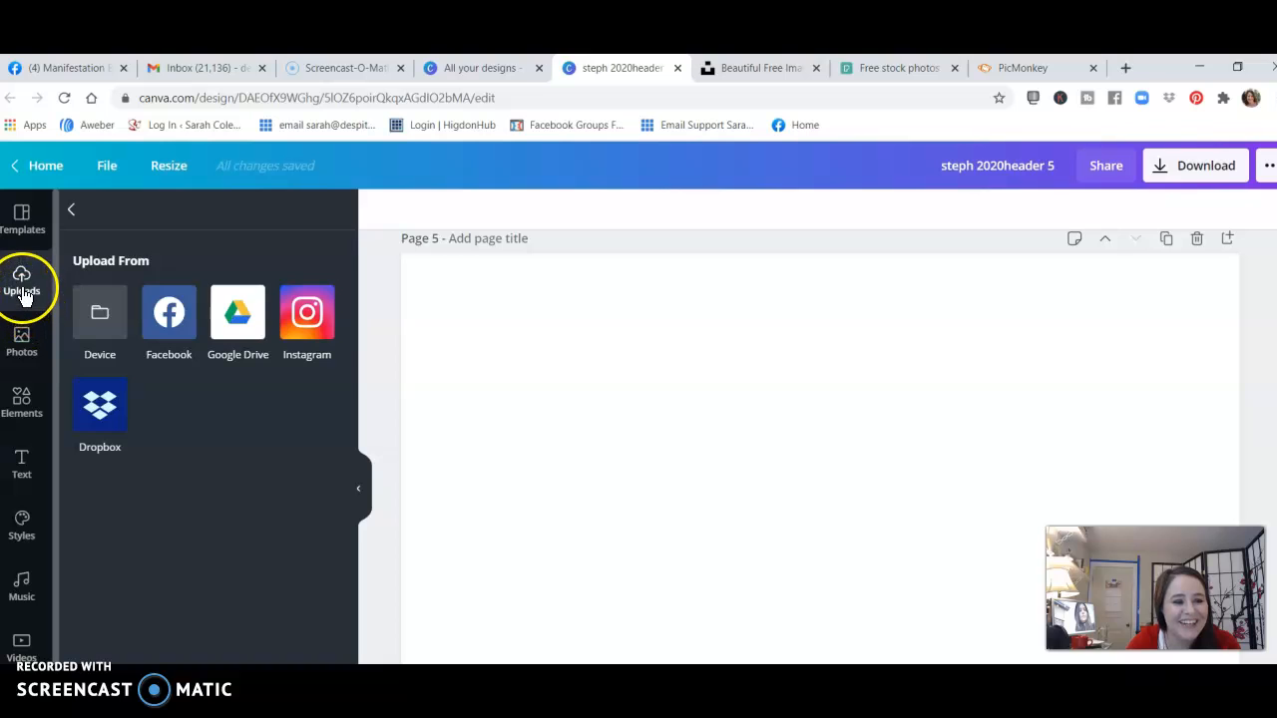
left_click(71, 211)
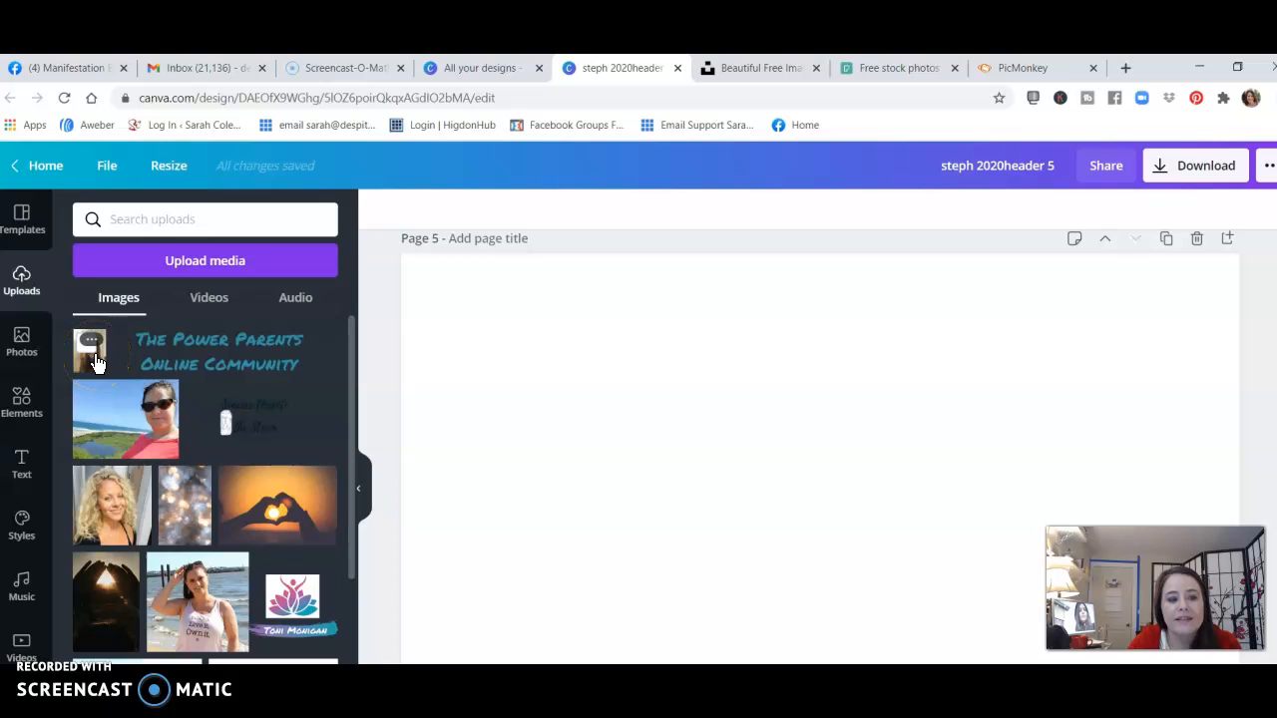
left_click(199, 598)
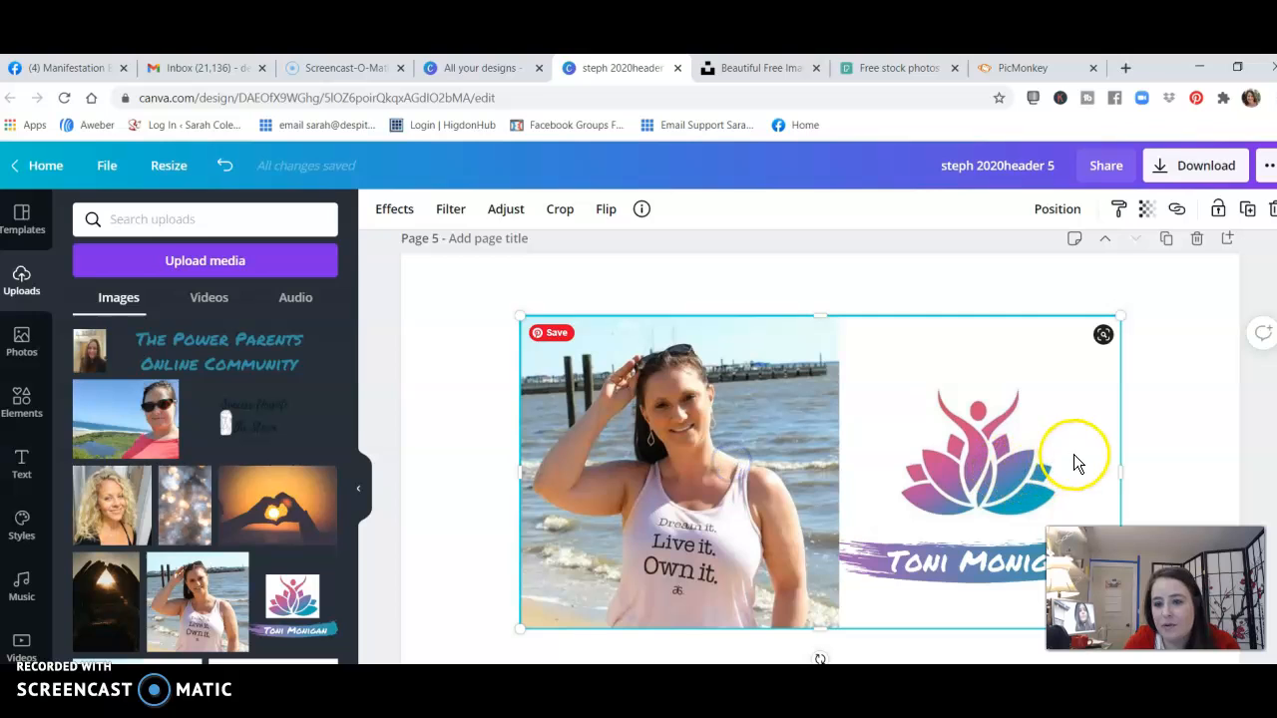
- Crop the logo half off the beach photo and remove the photo's background with Background Remover
left_click_drag(1124, 468, 845, 511)
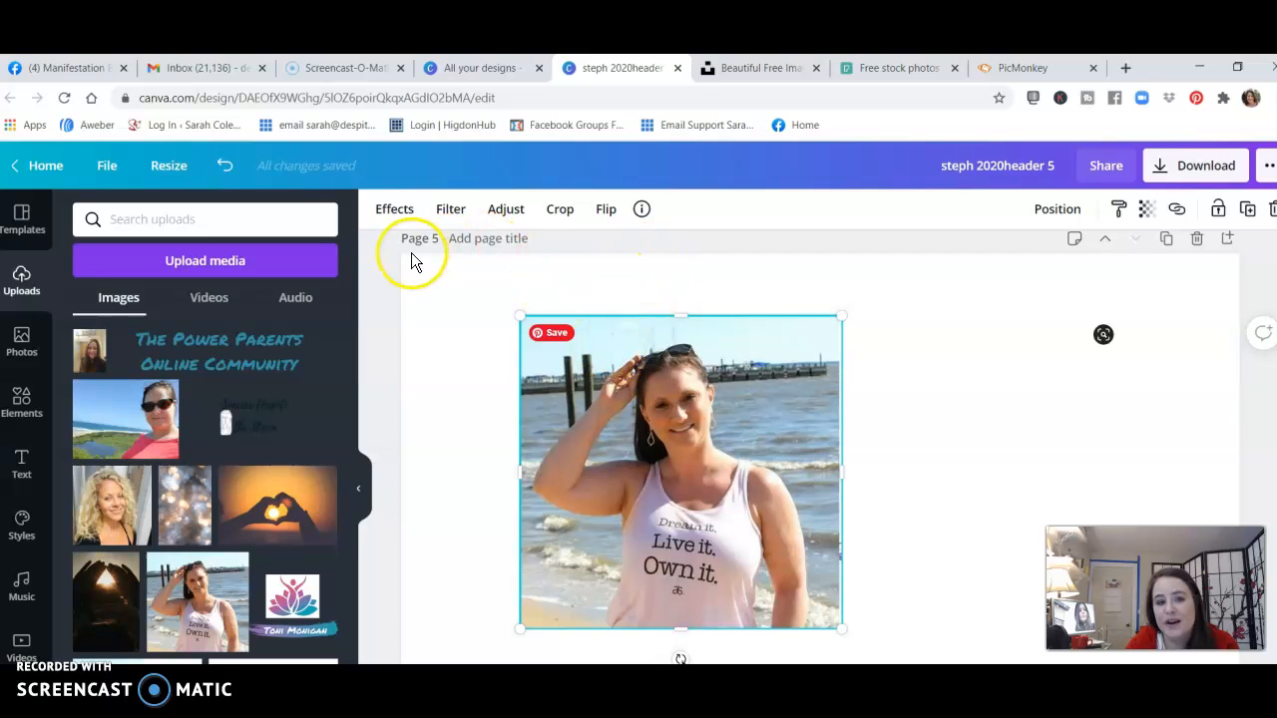
left_click(408, 217)
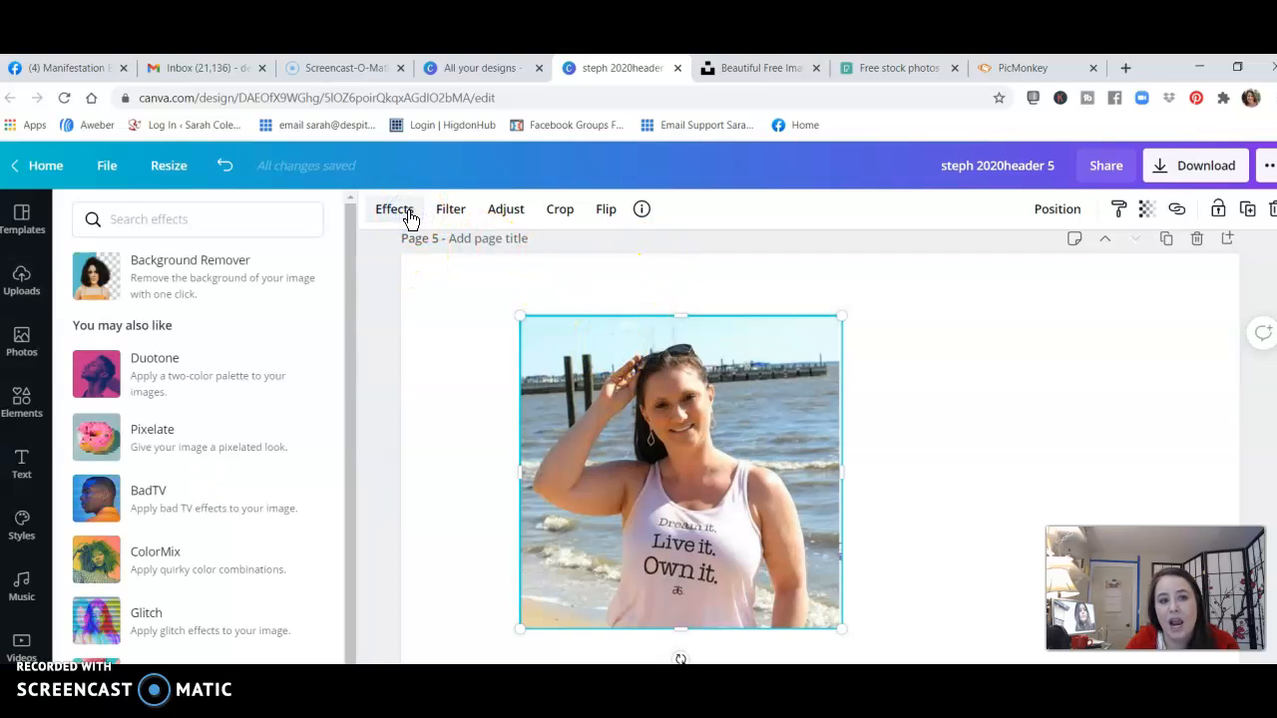
left_click(205, 279)
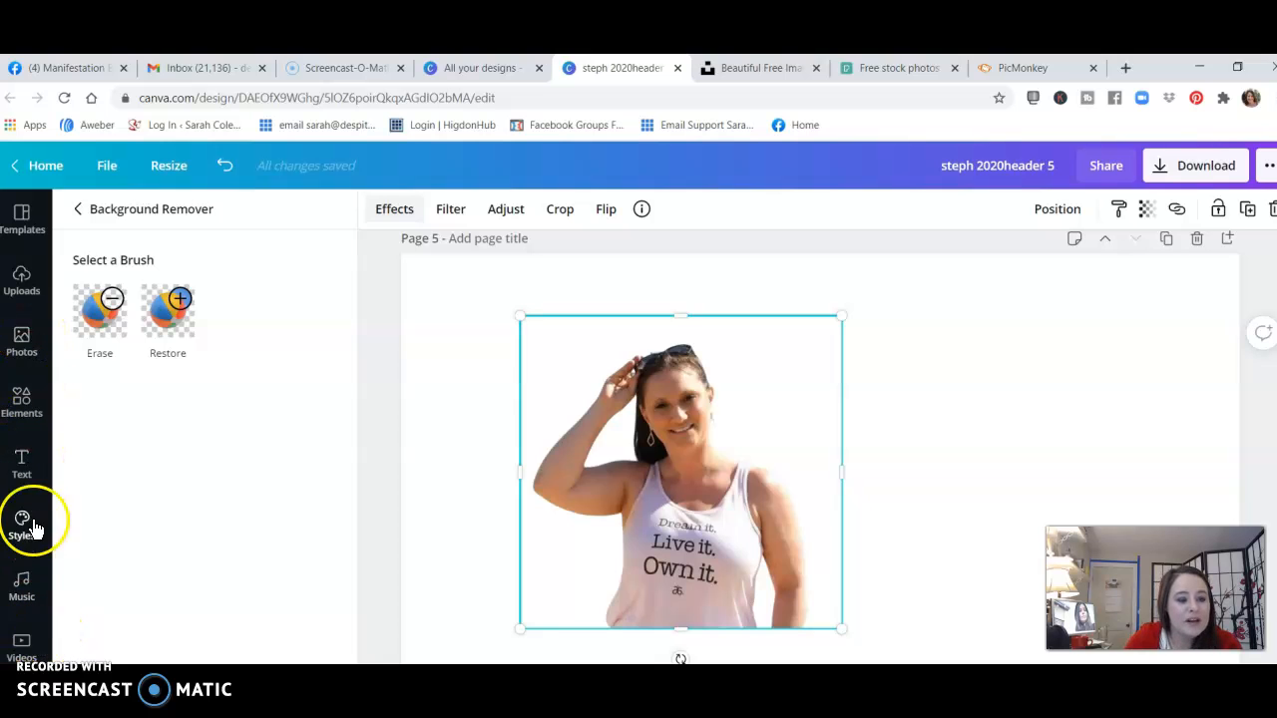
- Set the background of page 5 to the turquoise color swatch
left_click(22, 698)
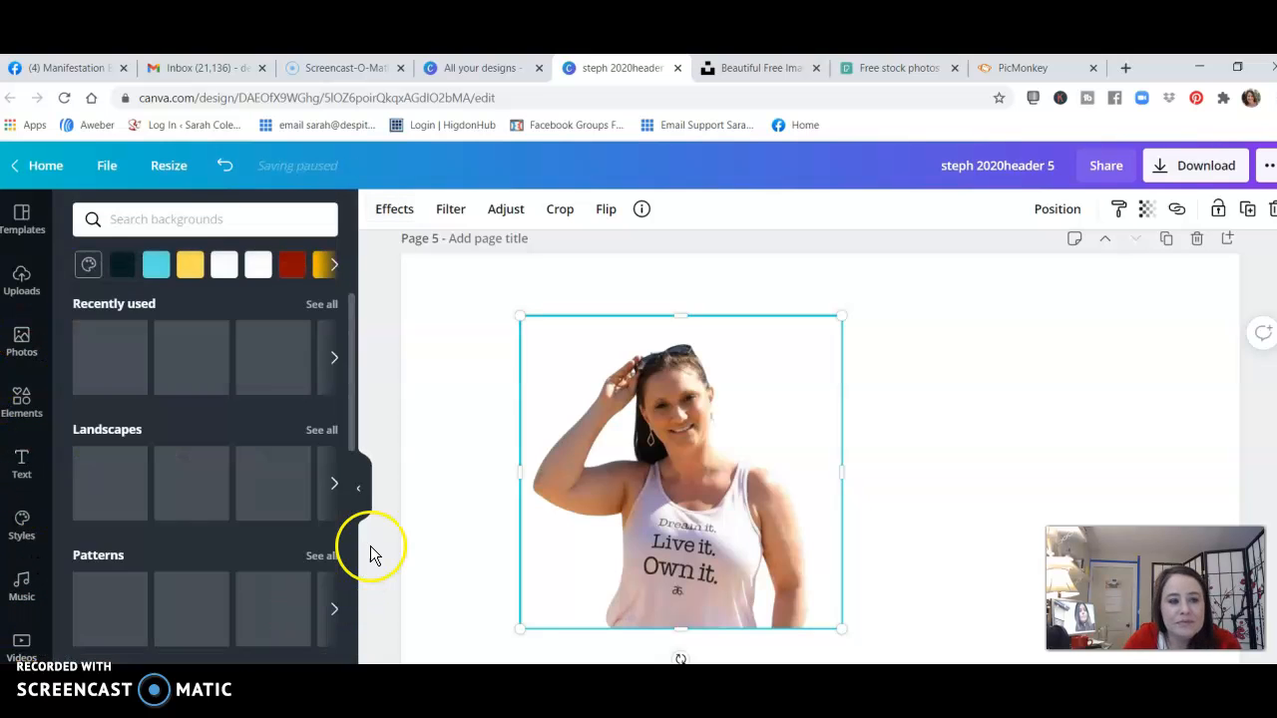
left_click(161, 269)
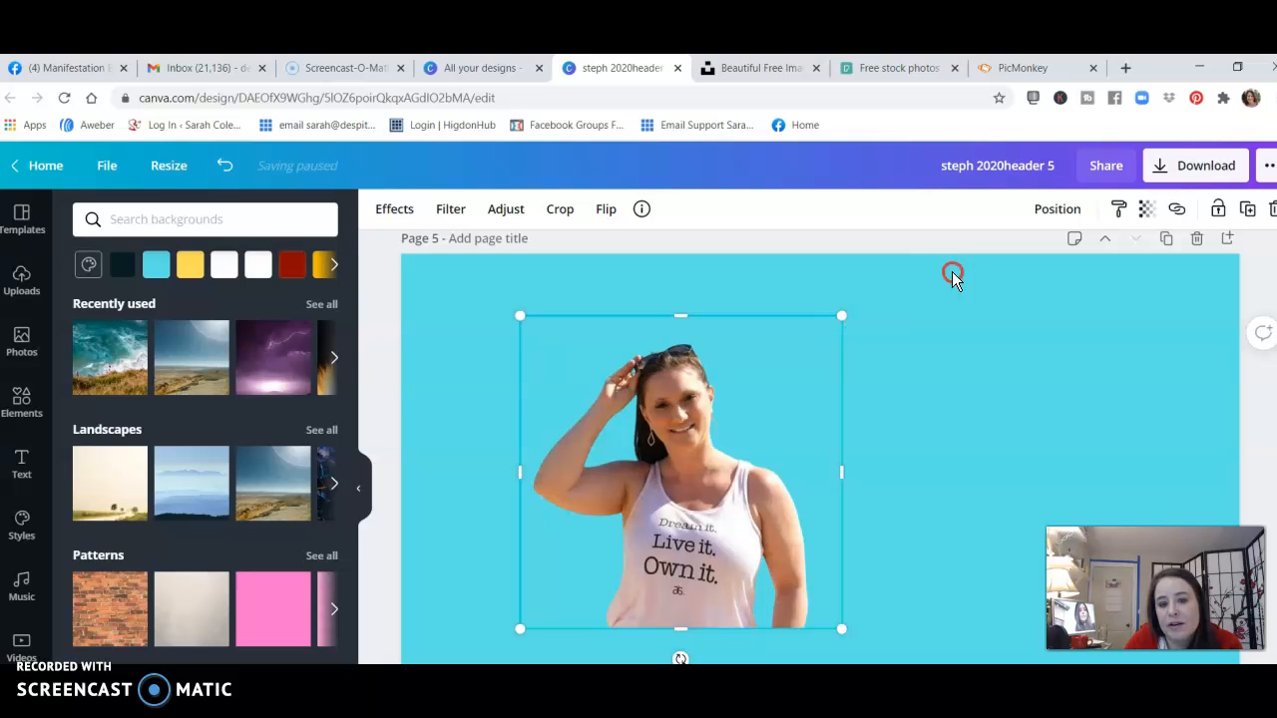
right_click(951, 278)
right_click(898, 327)
- Enlarge the cut-out photo of the woman and reposition it on the left half of page 5
left_click(827, 336)
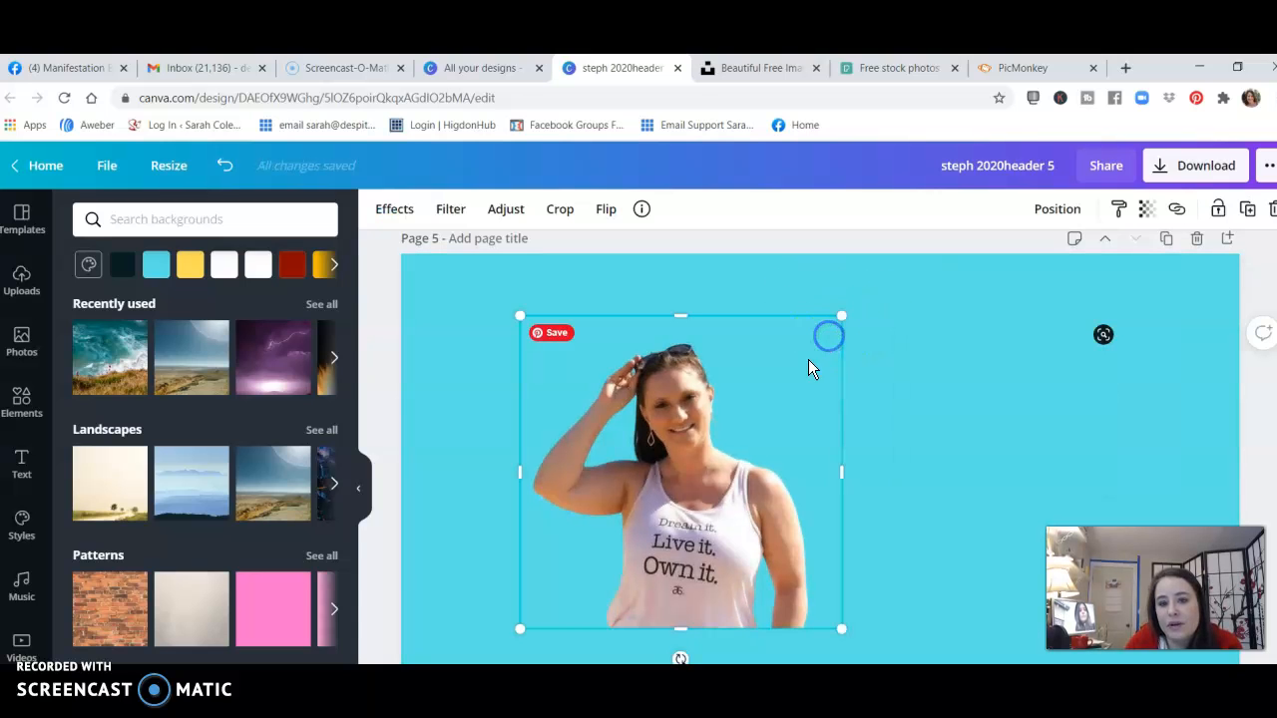
left_click_drag(844, 315, 972, 265)
left_click(761, 355)
left_click_drag(761, 355, 701, 417)
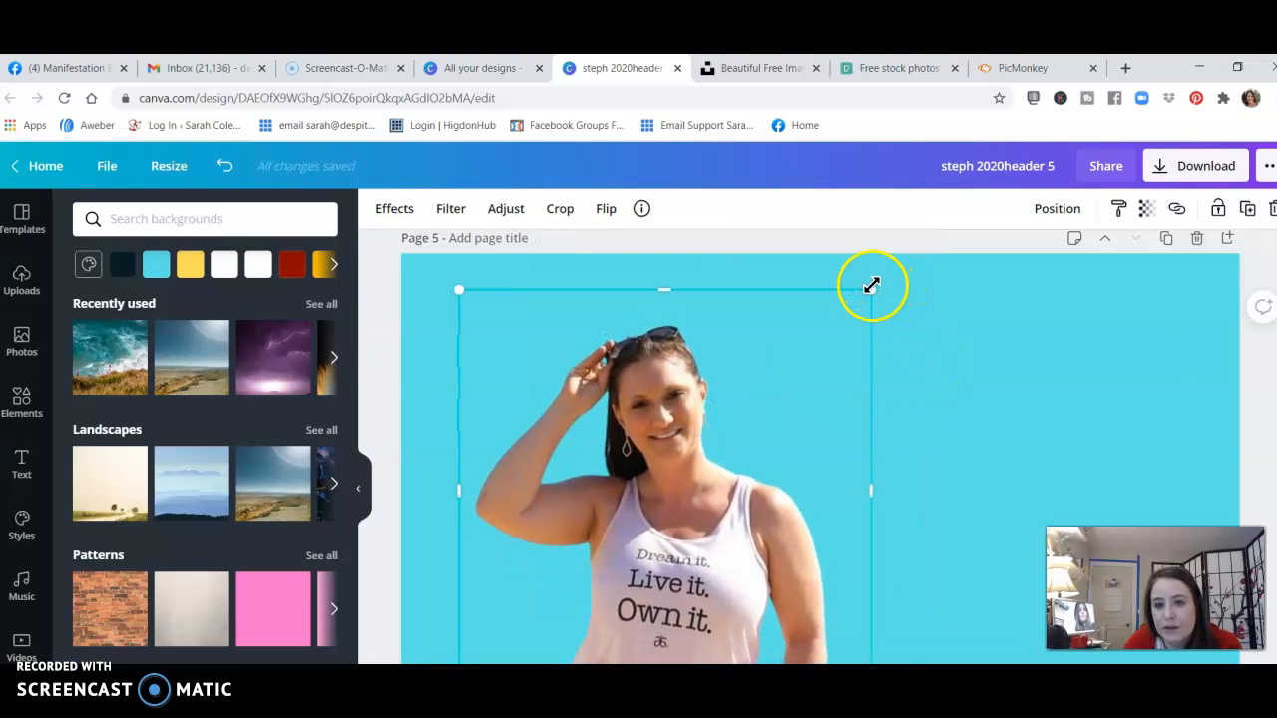
left_click_drag(870, 288, 938, 252)
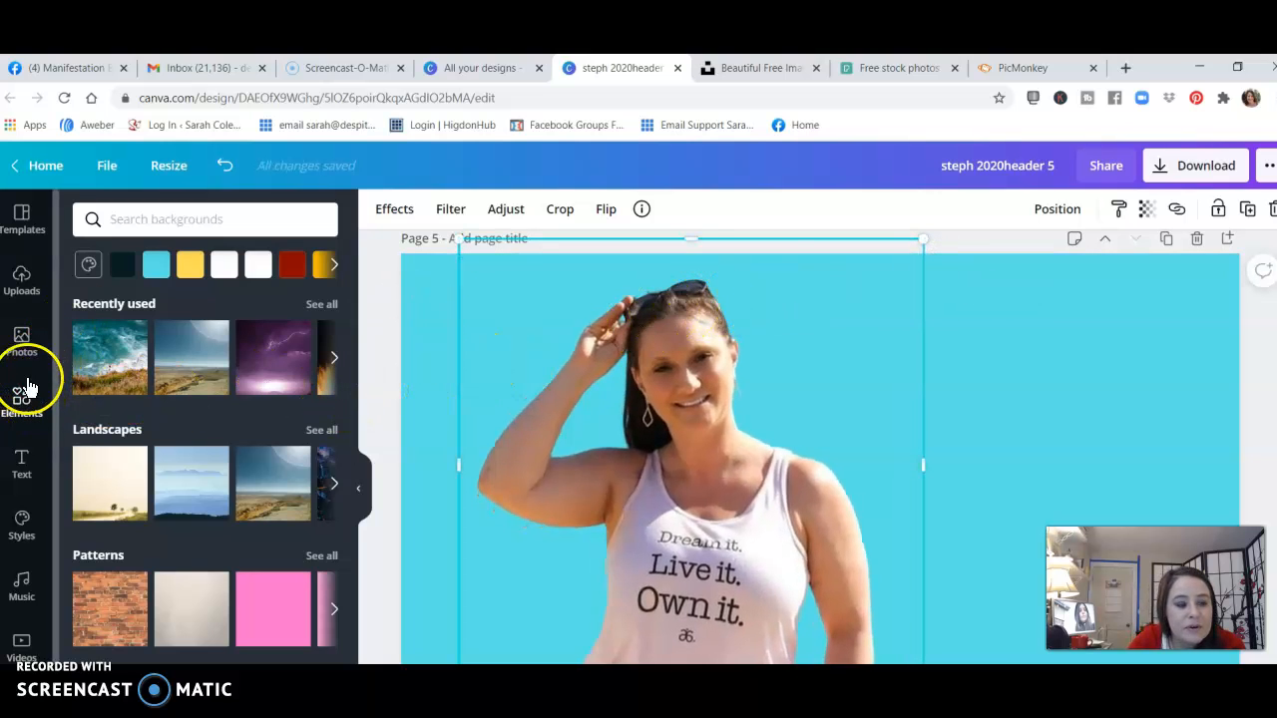
- Browse the ready-made text styles and add the red neon "PIZZA PARTY" text to page 5
left_click(24, 462)
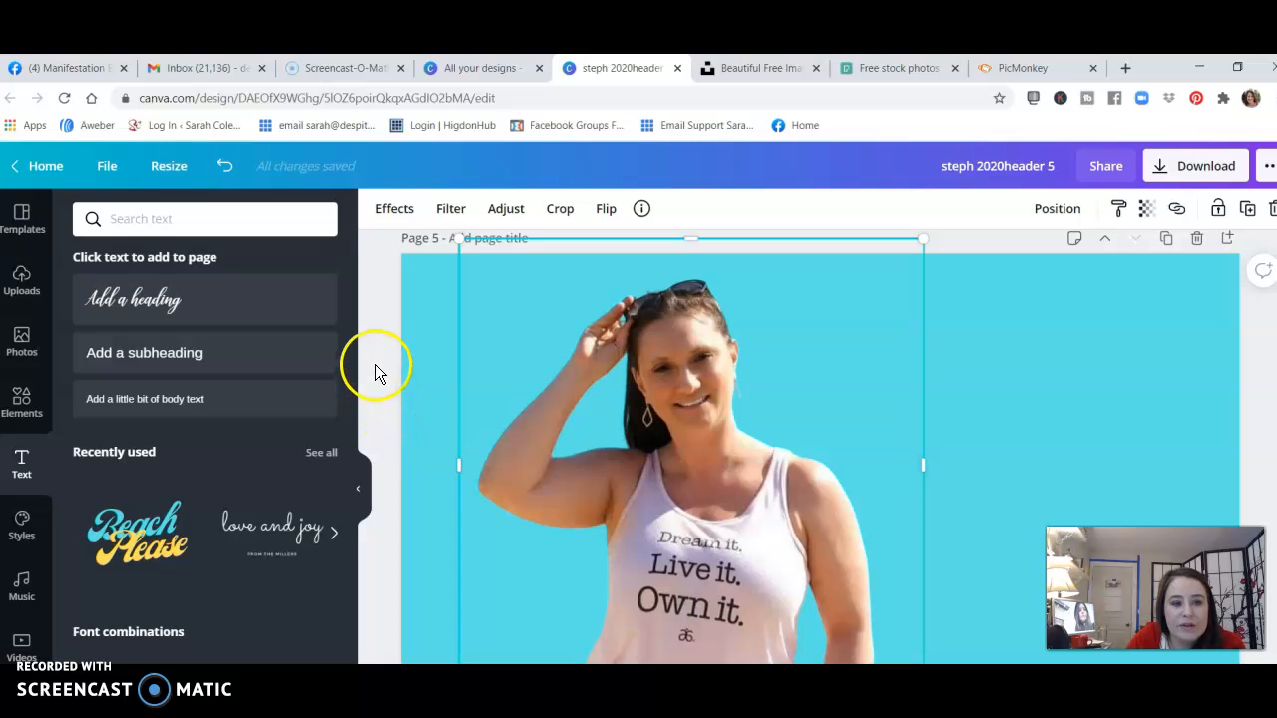
right_click(340, 387)
left_click(366, 319)
left_click(364, 312)
left_click_drag(351, 313, 348, 585)
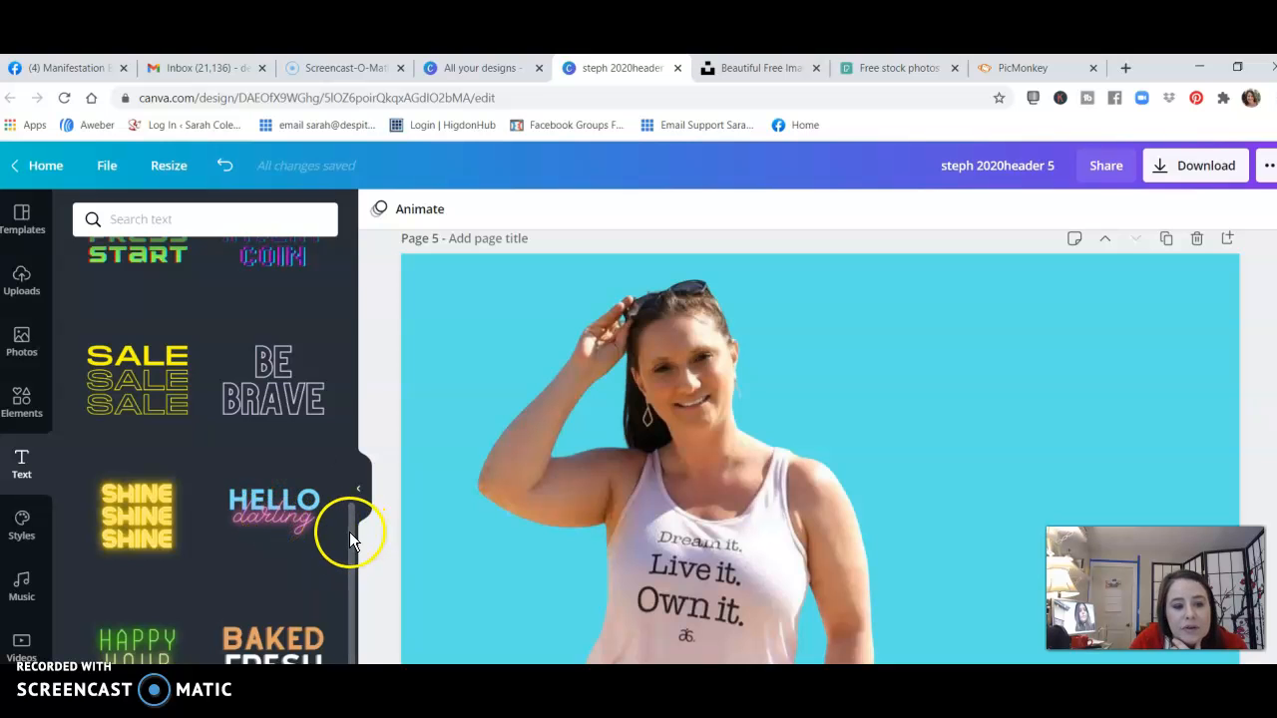
scroll(349, 532, "down", 4)
scroll(365, 605, "down", 4)
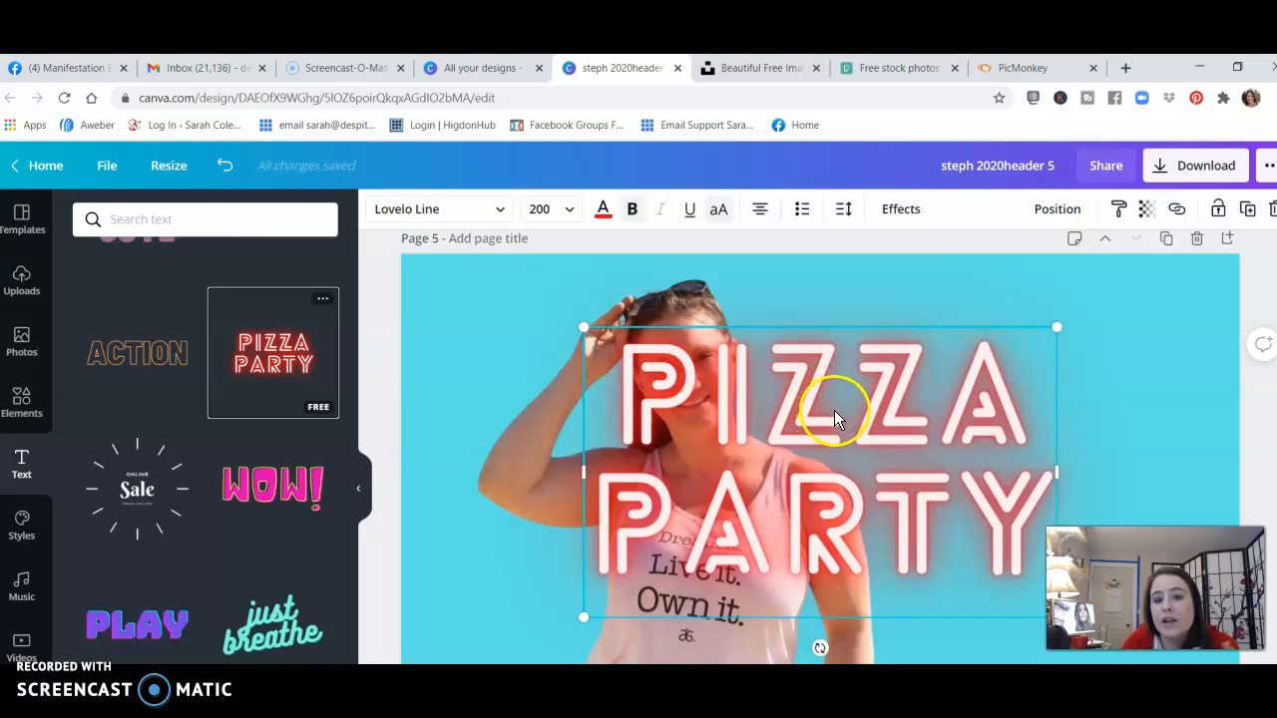
right_click(1073, 371)
right_click(994, 389)
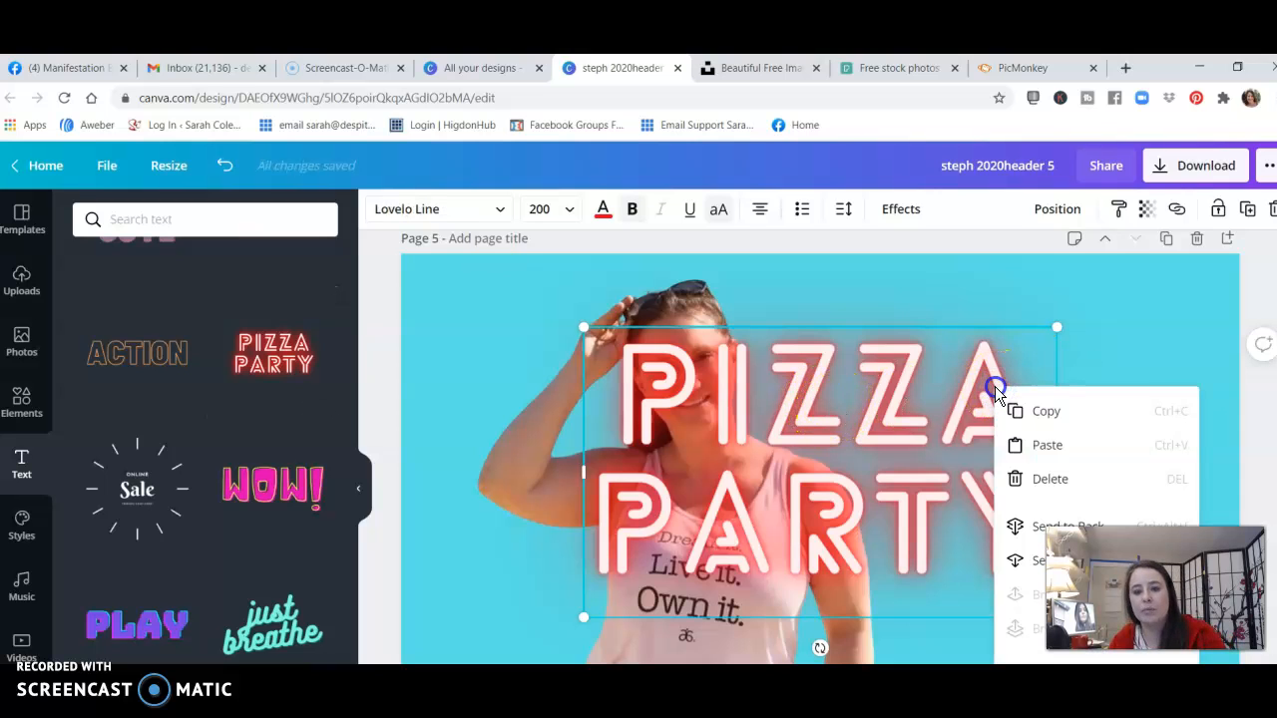
- Replace the neon "PIZZA PARTY" wording on page 5 with "FIGHT FOR YOUR HEALHT"
left_click(904, 402)
double_click(904, 402)
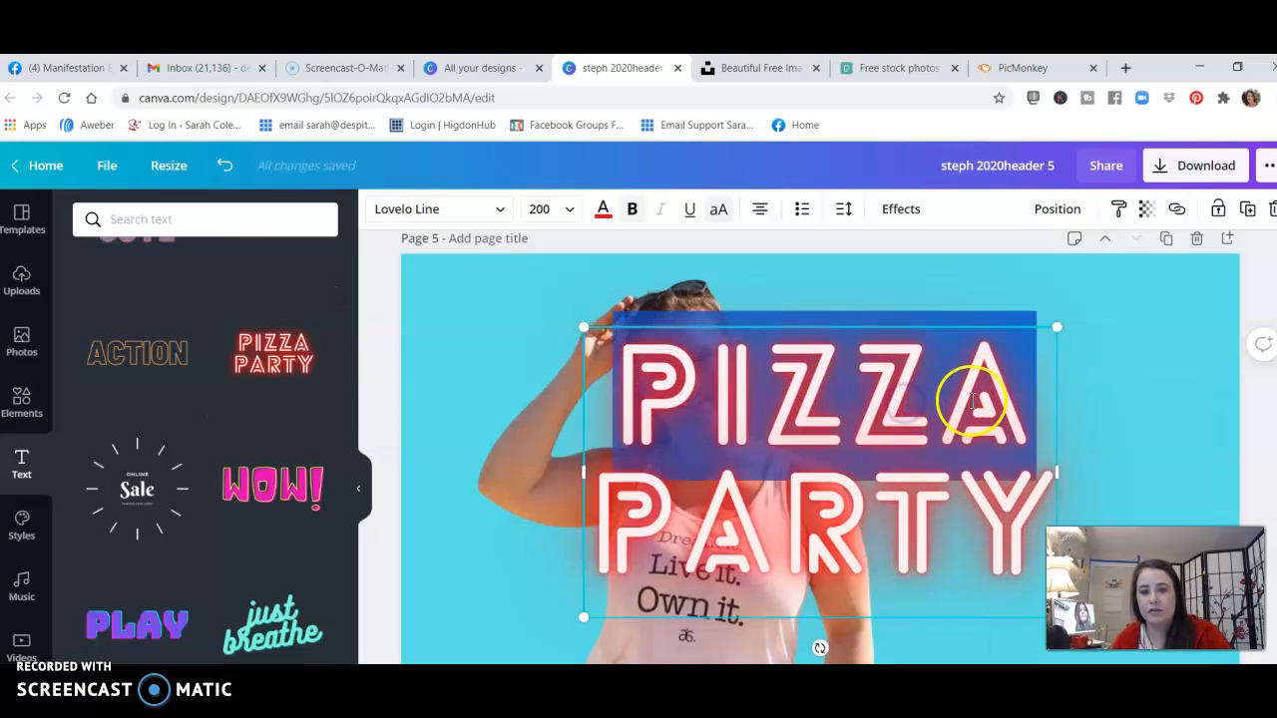
type("FIGHT")
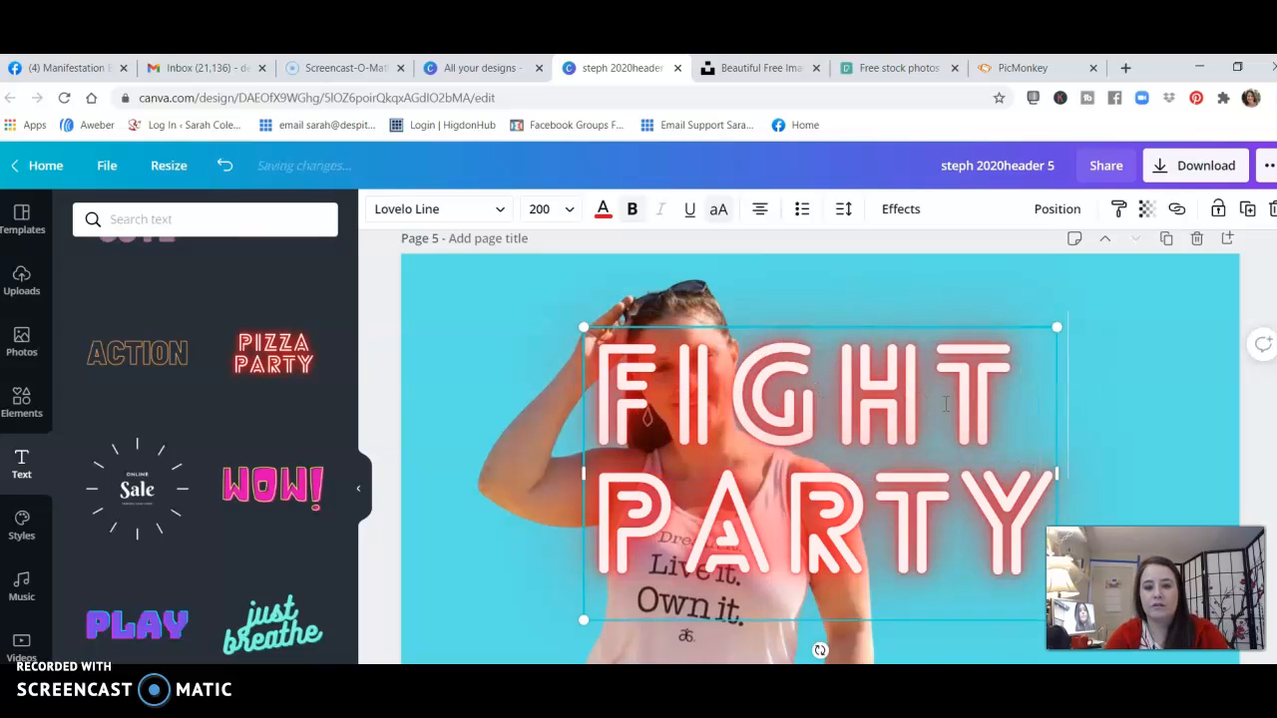
type(" FOR YOUR HEALHT")
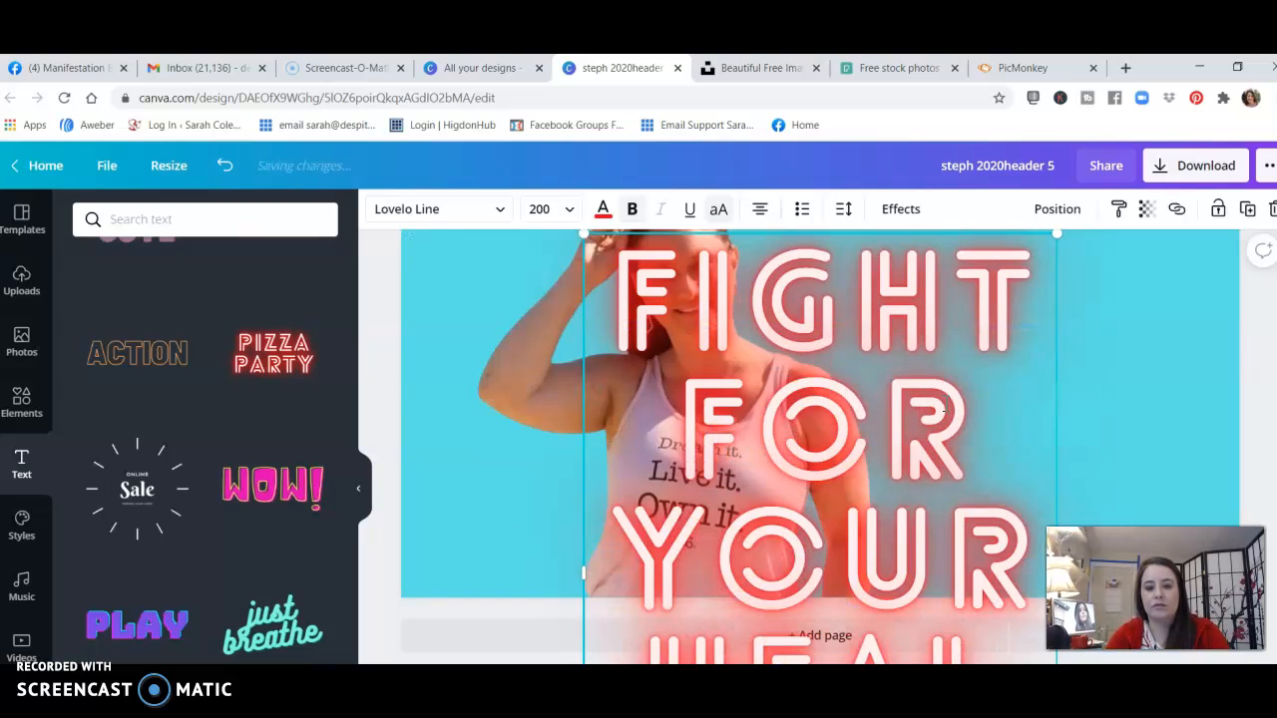
key("Delete")
key("Delete")
key("Delete")
key("Delete")
key("Delete")
key("Delete")
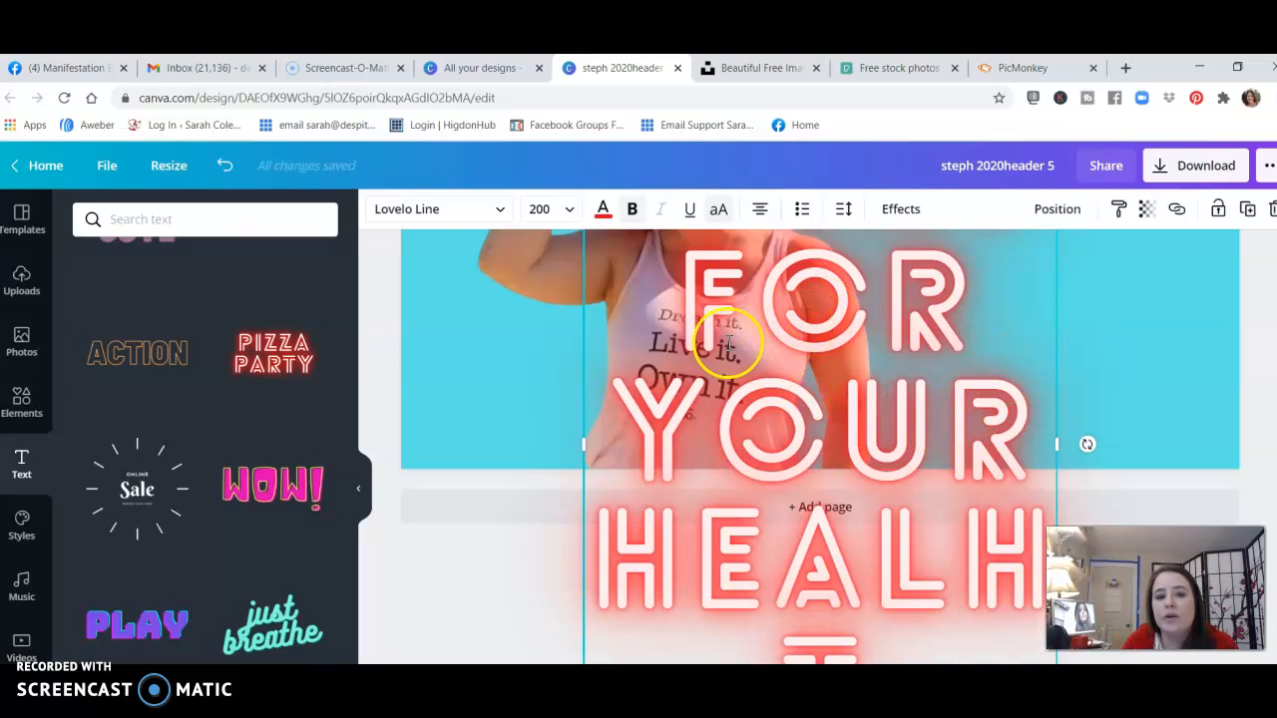
- Set the neon text's font size to 144 and widen its text box out to the page's left edge
left_click(568, 208)
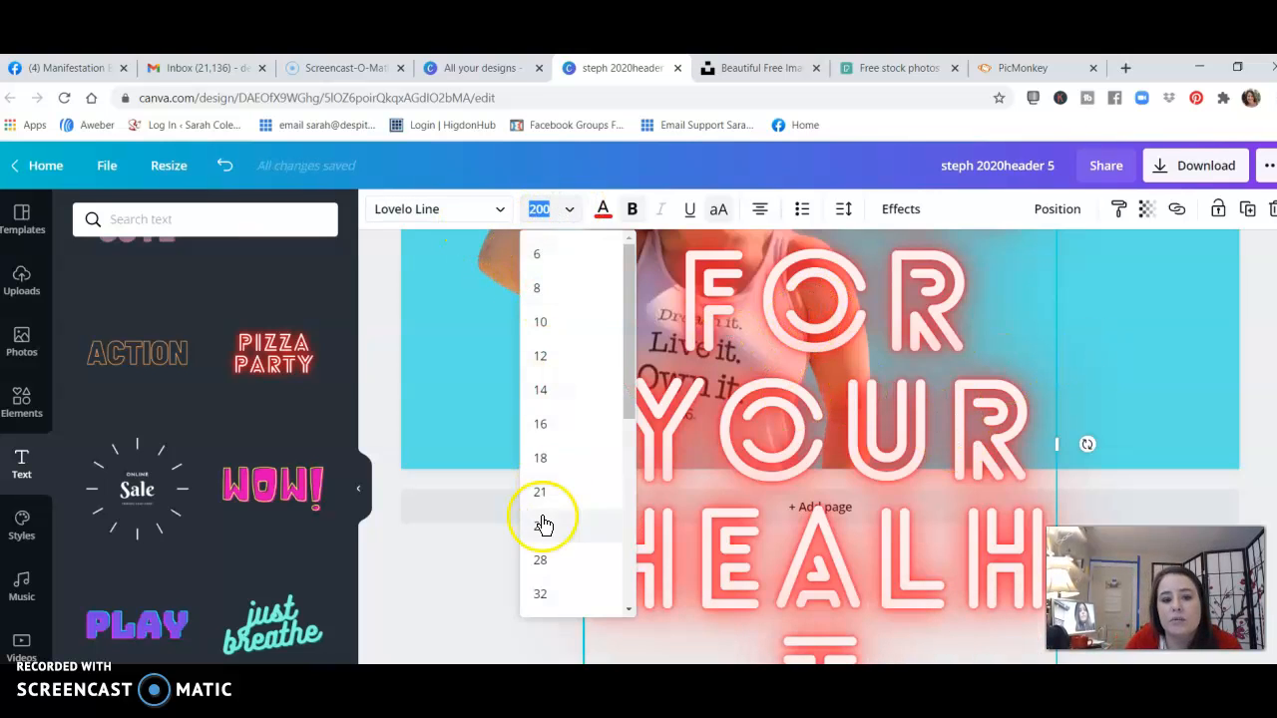
left_click_drag(628, 379, 654, 571)
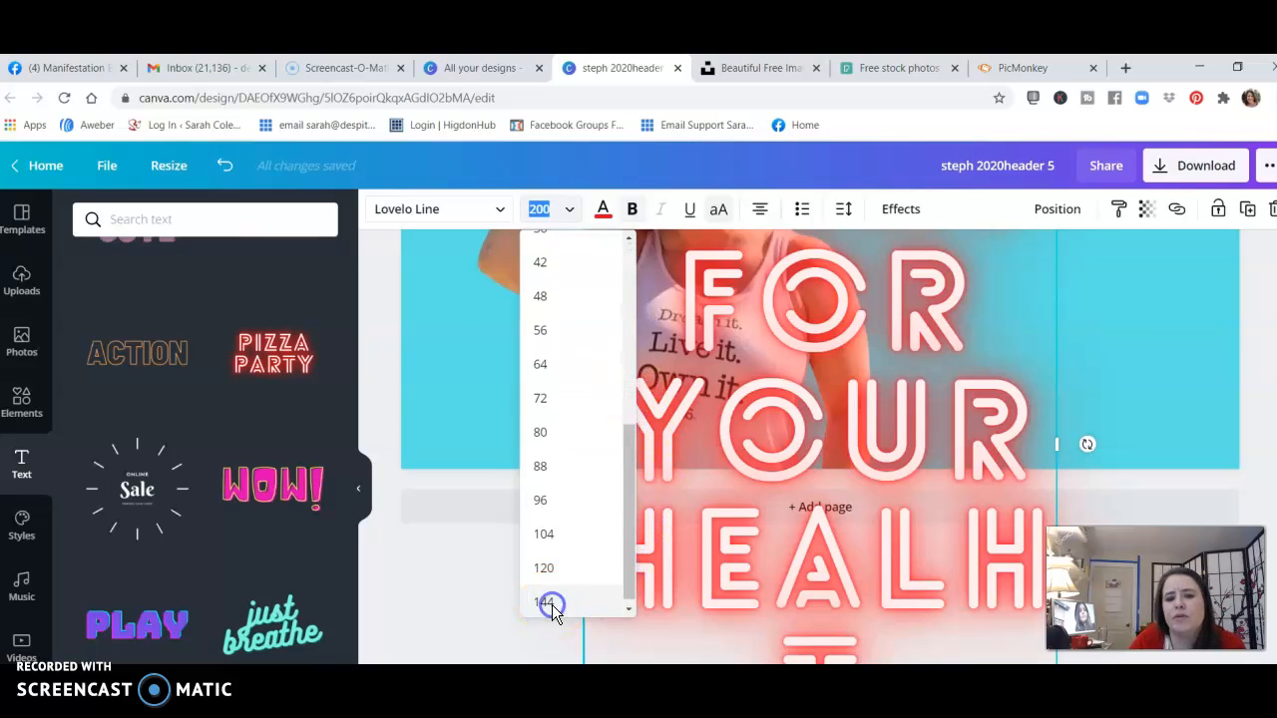
left_click(546, 602)
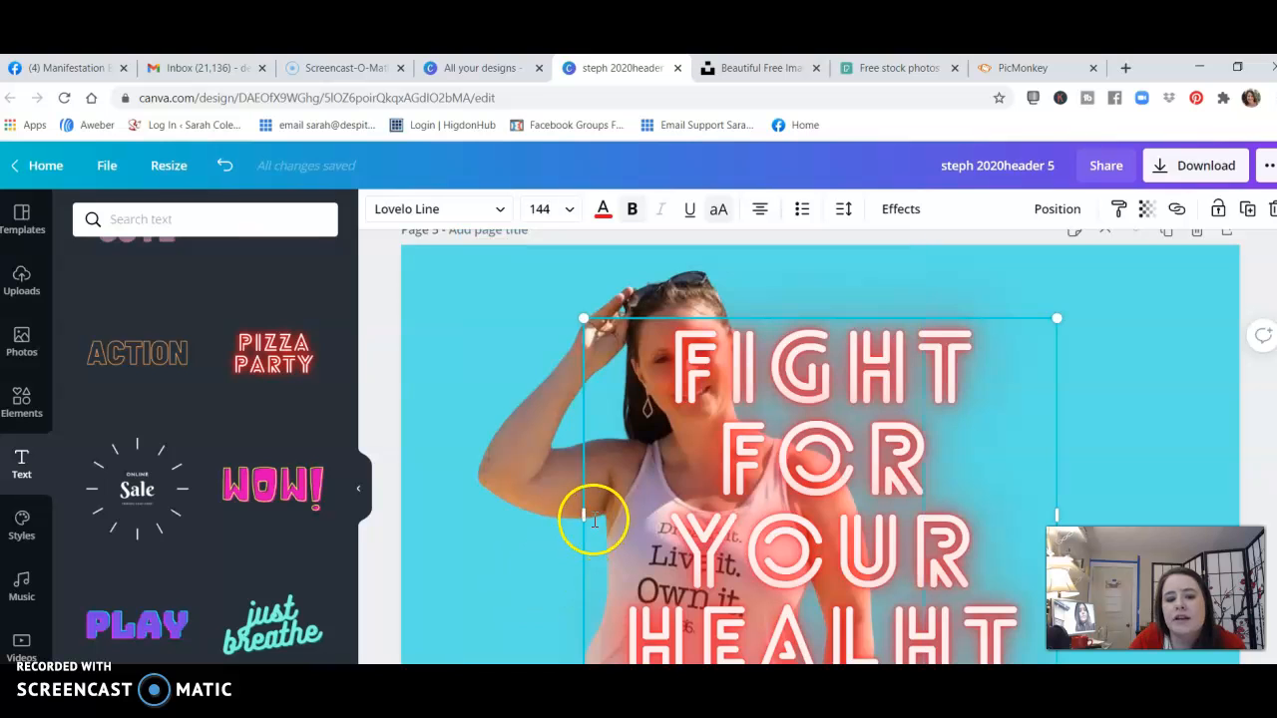
left_click_drag(454, 512, 398, 509)
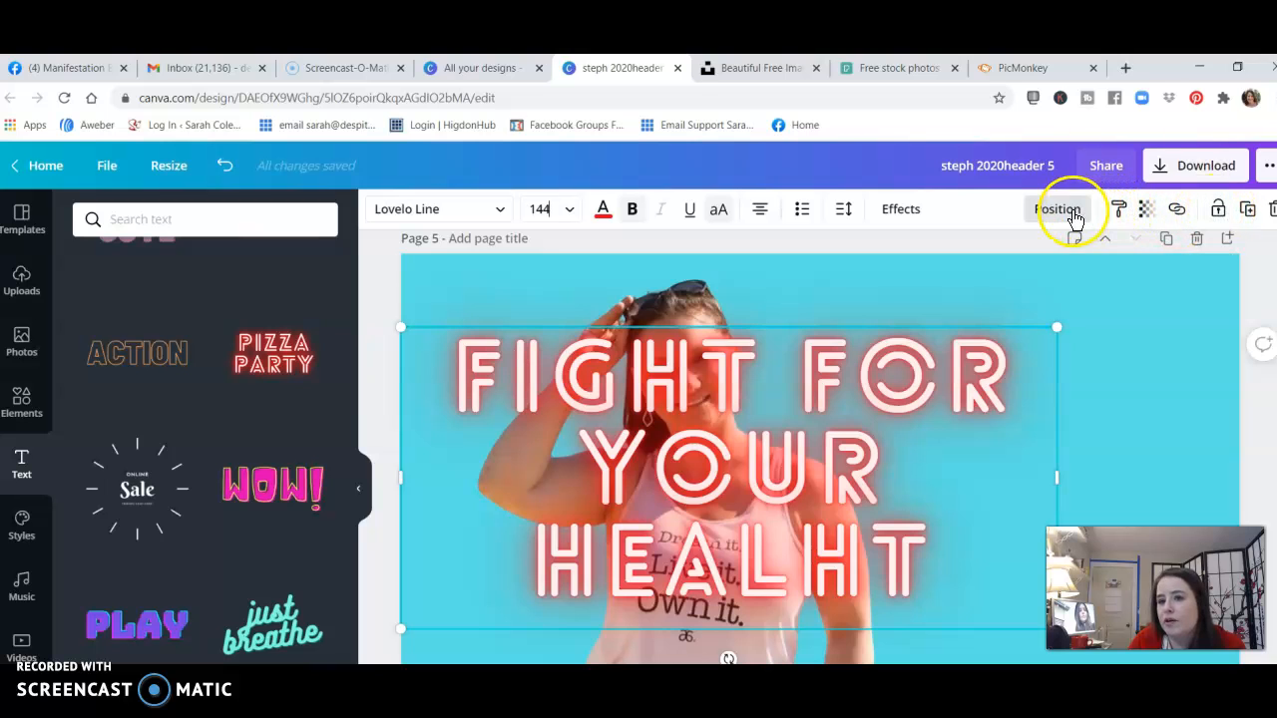
- Send the neon text backward behind the cut-out woman and nudge the photo slightly left
left_click(1073, 219)
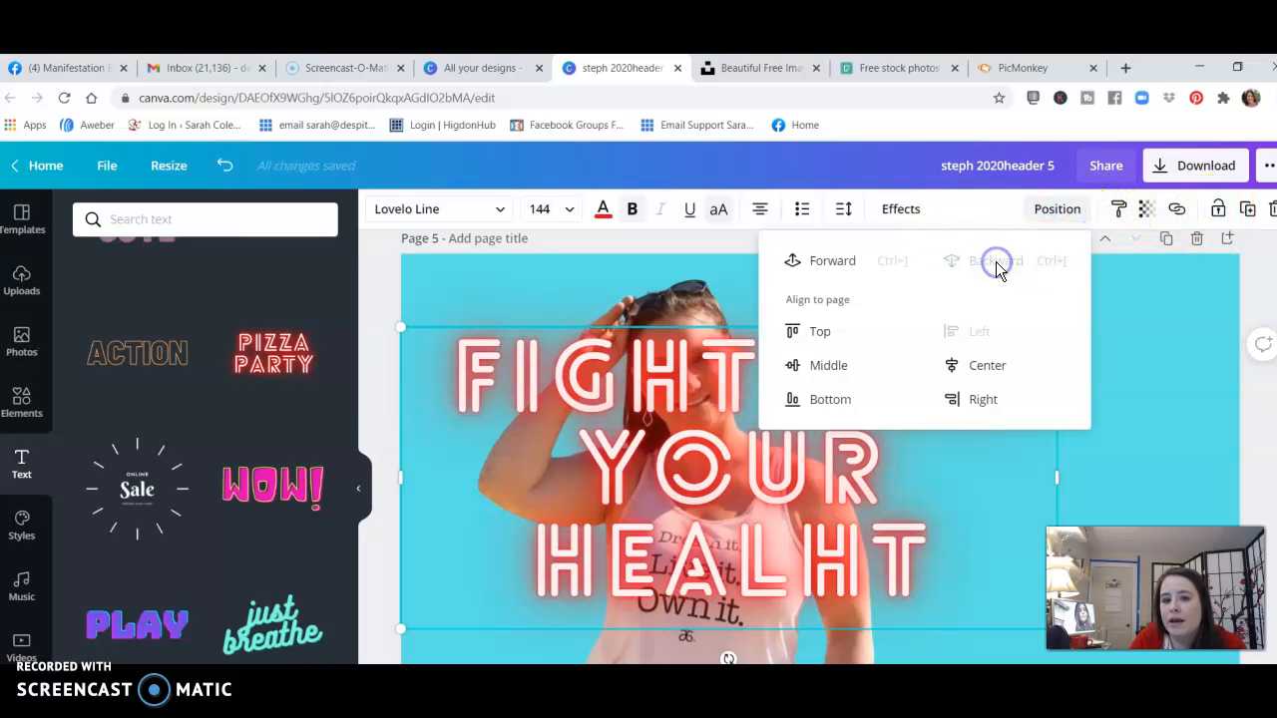
left_click(1114, 333)
left_click(710, 455)
left_click(1108, 379)
mouse_move(907, 364)
left_mouse_down()
mouse_move(955, 361)
mouse_move(901, 362)
left_mouse_up()
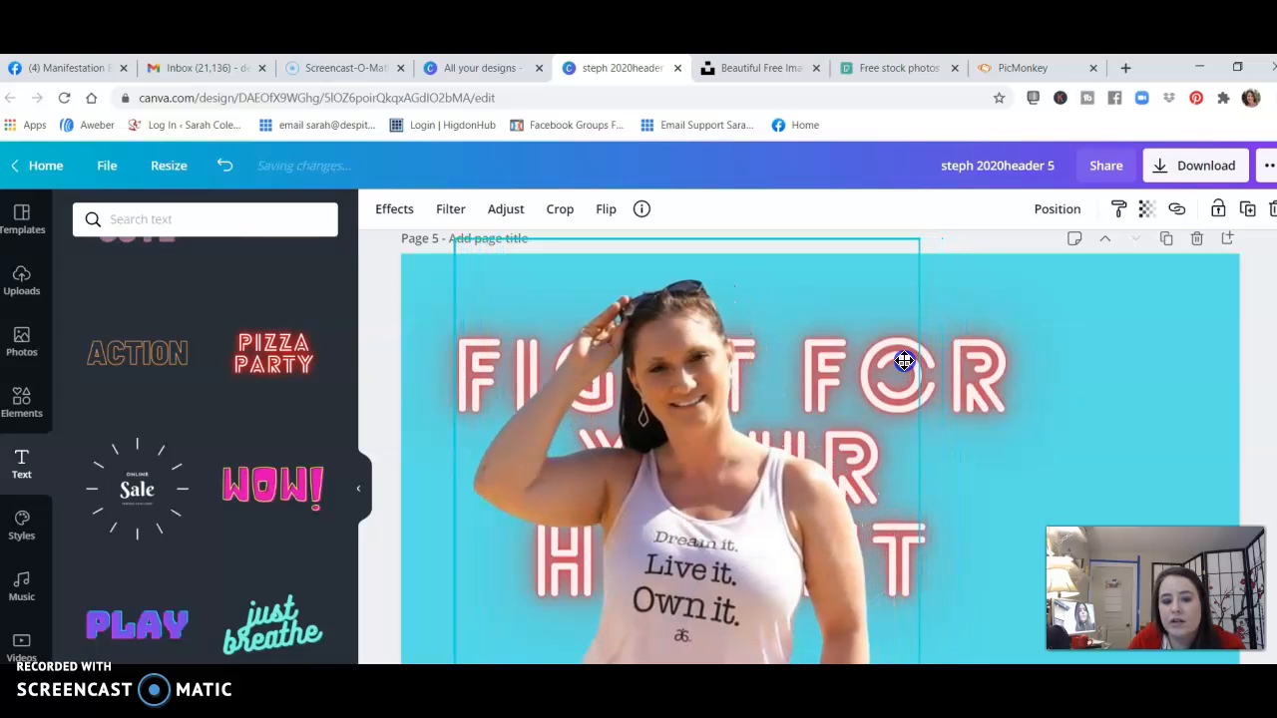
- Move the neon text up and to the right on page 5, mostly clear of the woman
left_click(1198, 340)
left_click_drag(1021, 351, 1164, 321)
left_click(1163, 314)
left_click_drag(1078, 341, 1125, 337)
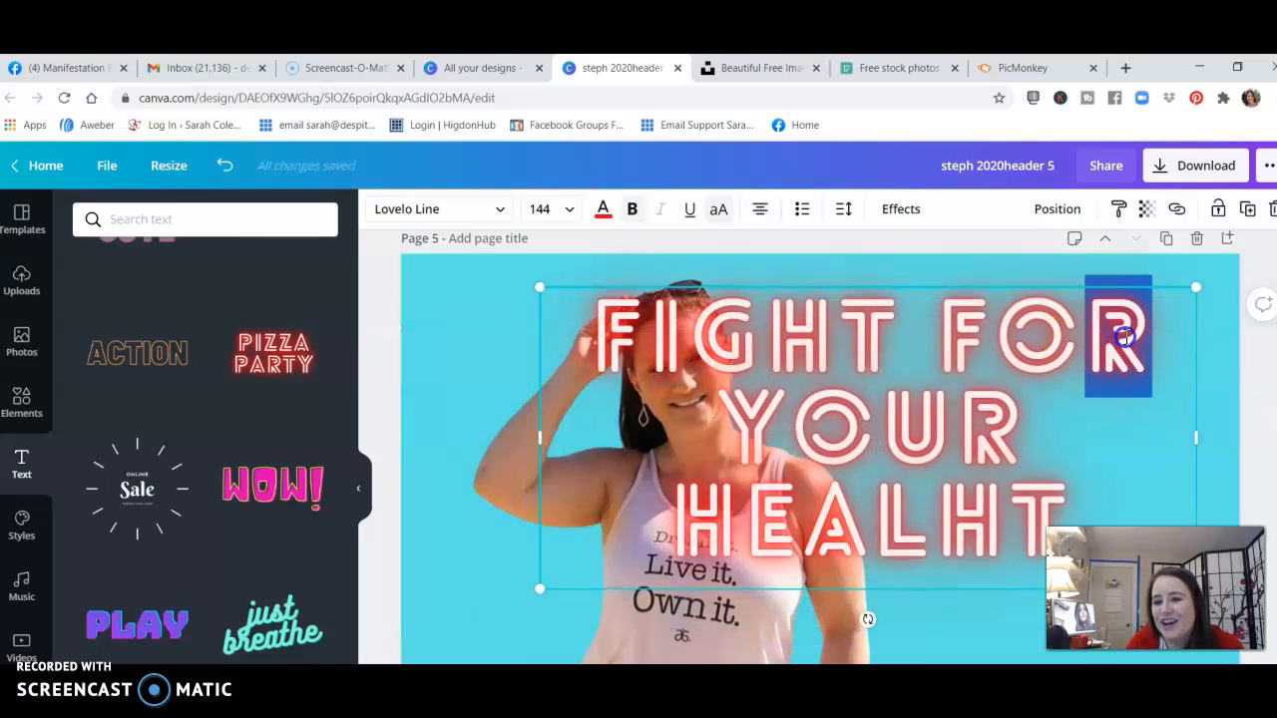
left_click(940, 288)
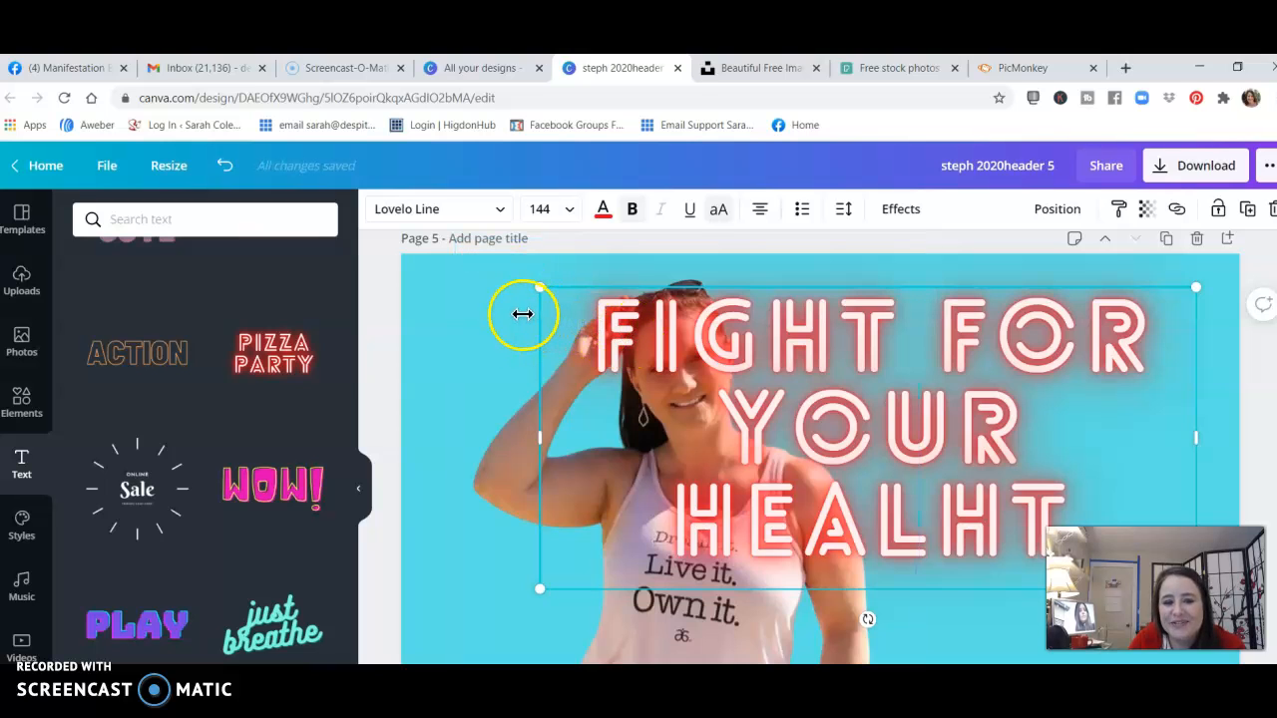
left_click_drag(806, 359, 995, 301)
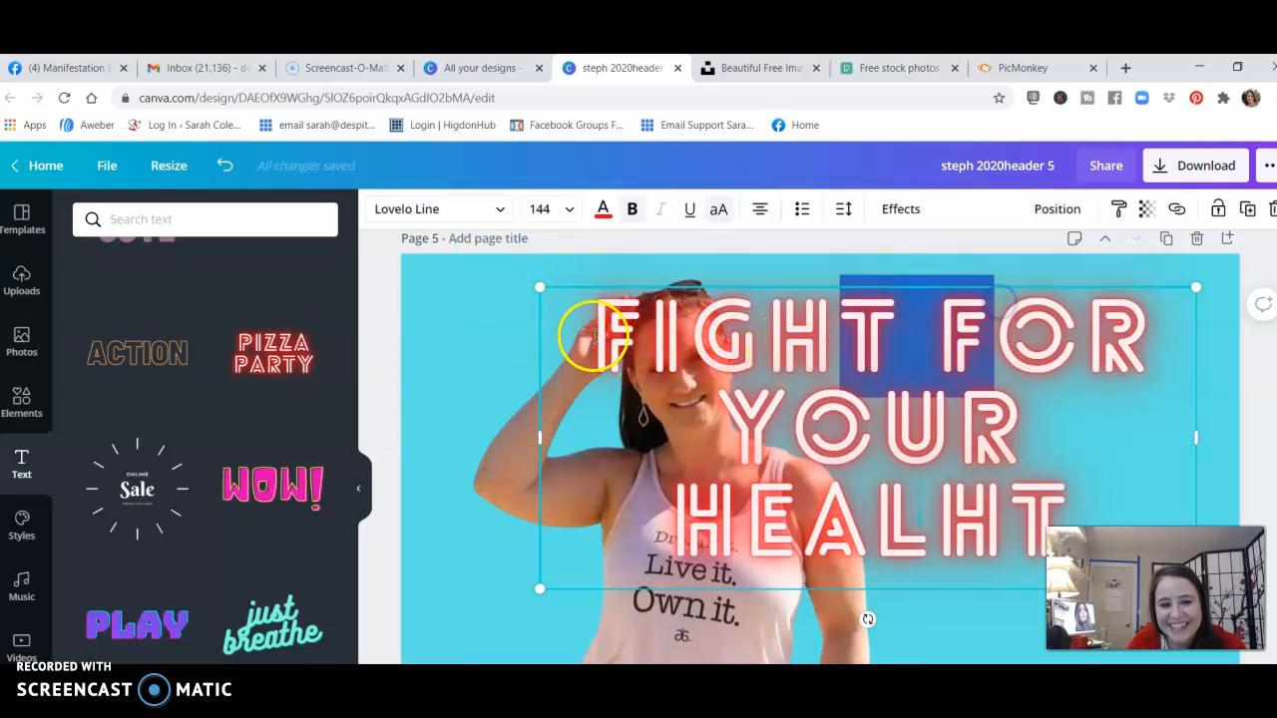
left_click(484, 364)
left_click(971, 360)
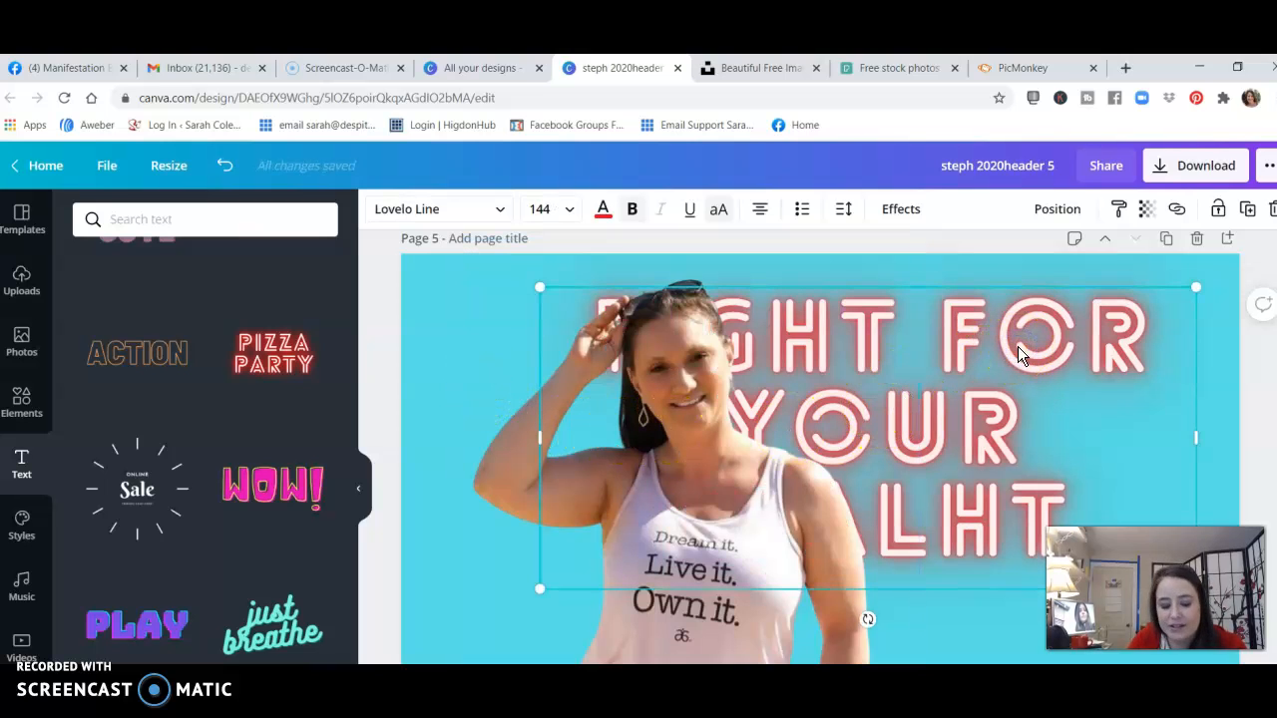
mouse_move(1053, 341)
left_mouse_down()
mouse_move(1081, 358)
mouse_move(1120, 299)
mouse_move(1131, 319)
left_mouse_up()
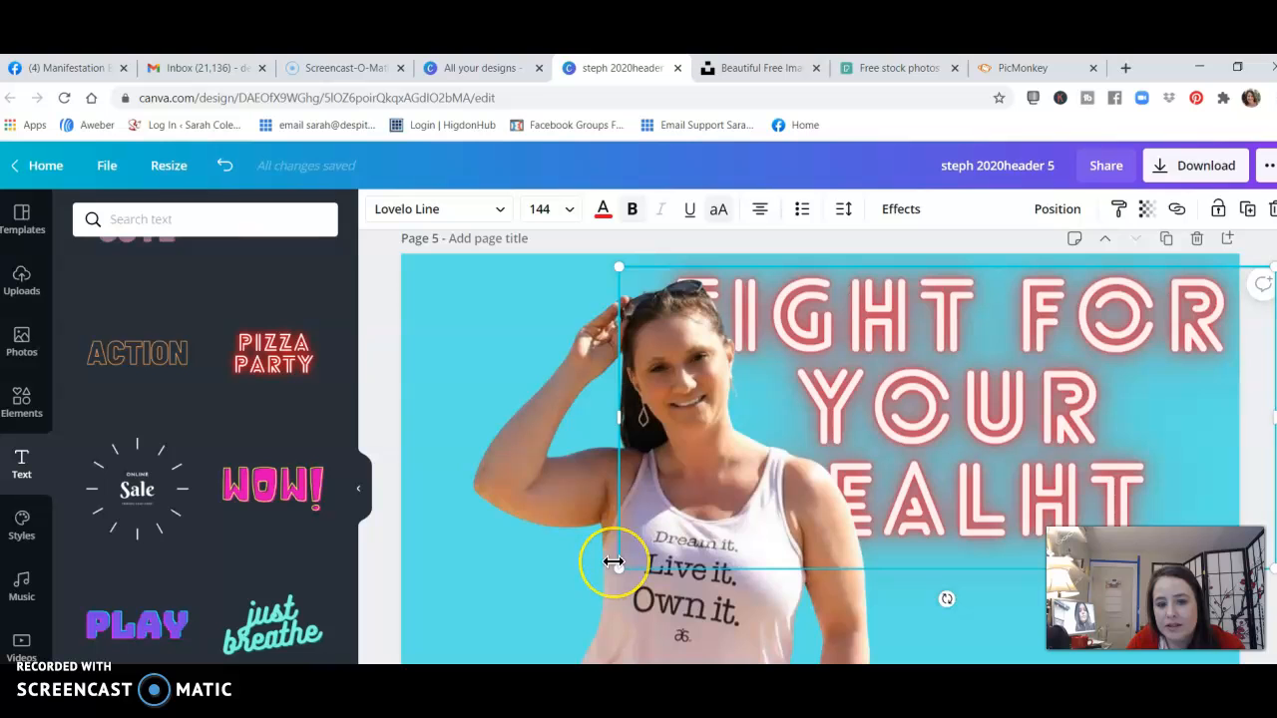
- Scale the neon text down to size 119 and fit it between the woman's head and the page's right edge
left_click_drag(618, 570, 736, 517)
double_click(924, 415)
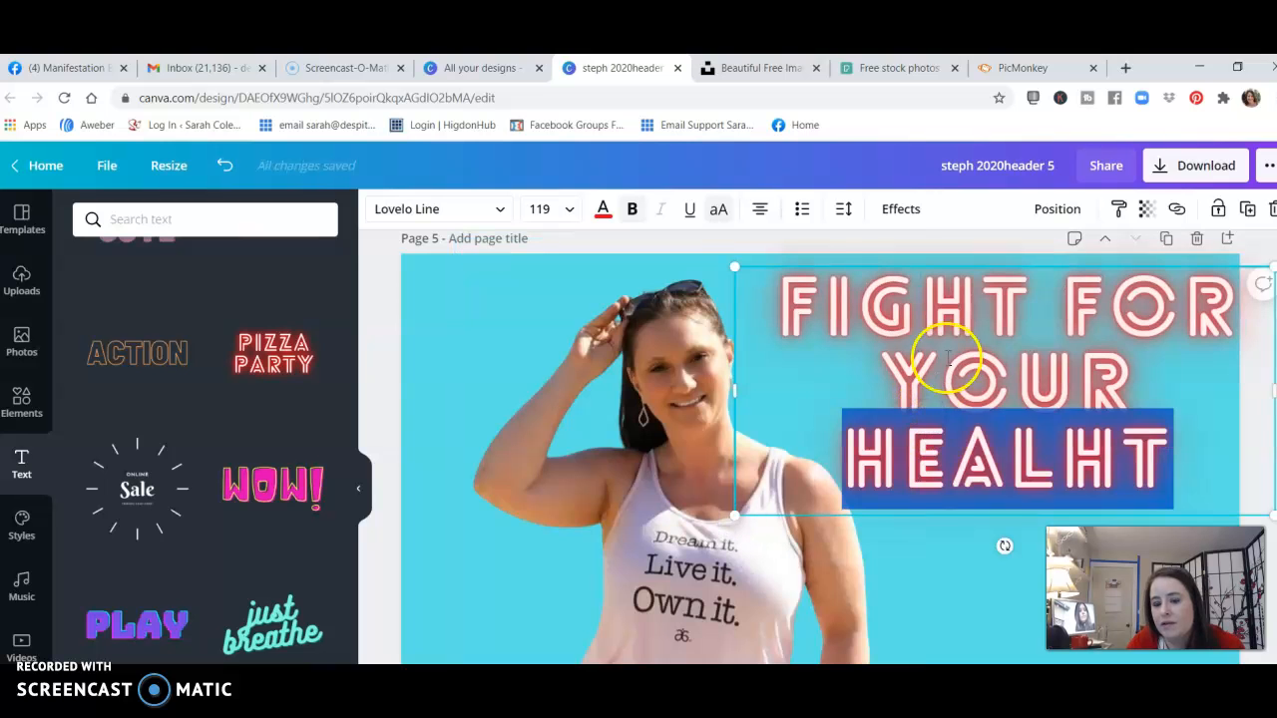
triple_click(922, 369)
left_click(927, 581)
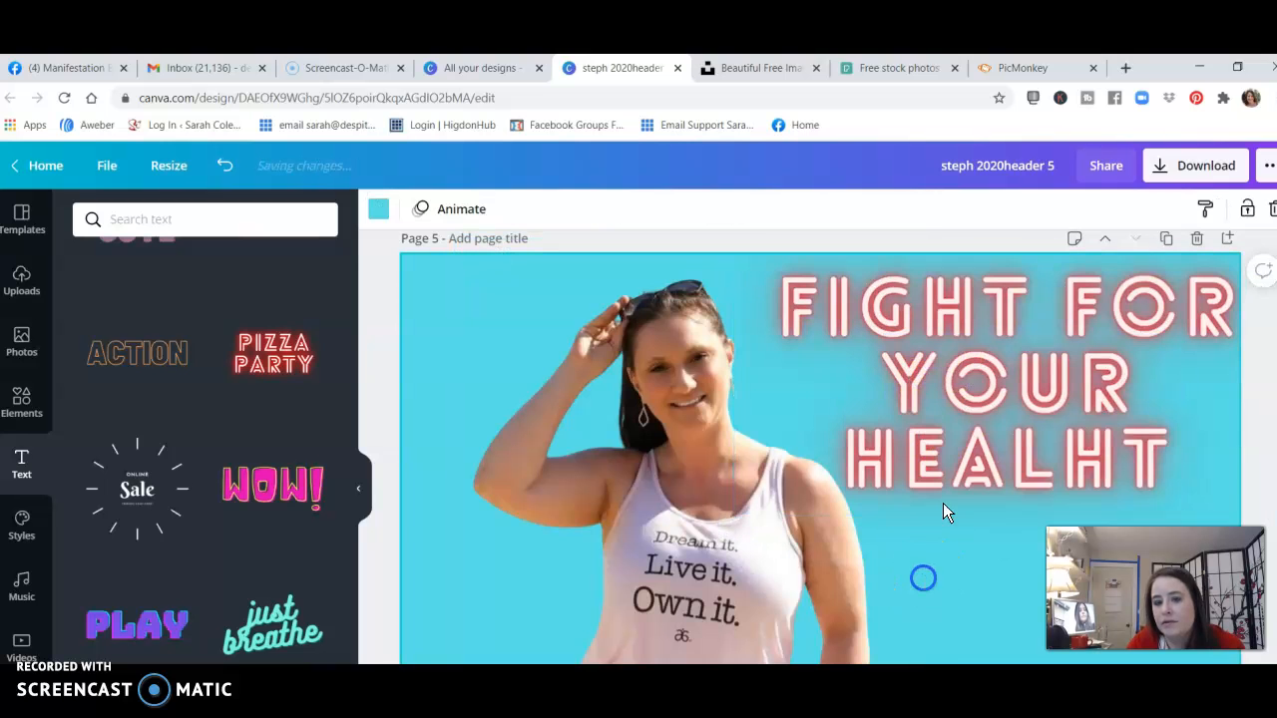
left_click_drag(970, 383, 931, 383)
left_click_drag(689, 396, 748, 383)
left_click(442, 294)
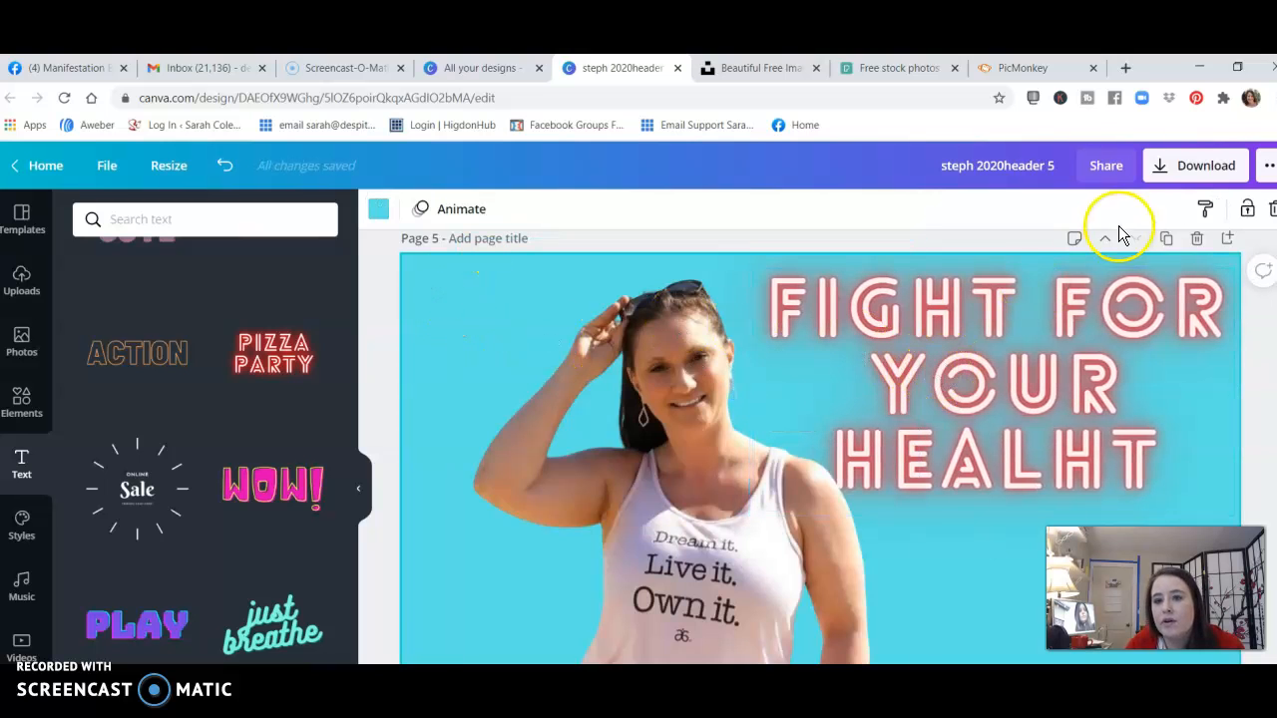
- Nudge the neon text slightly down and correct its last word to "HEALTH"
left_click(1029, 349)
left_click_drag(1029, 348, 1028, 358)
double_click(1060, 437)
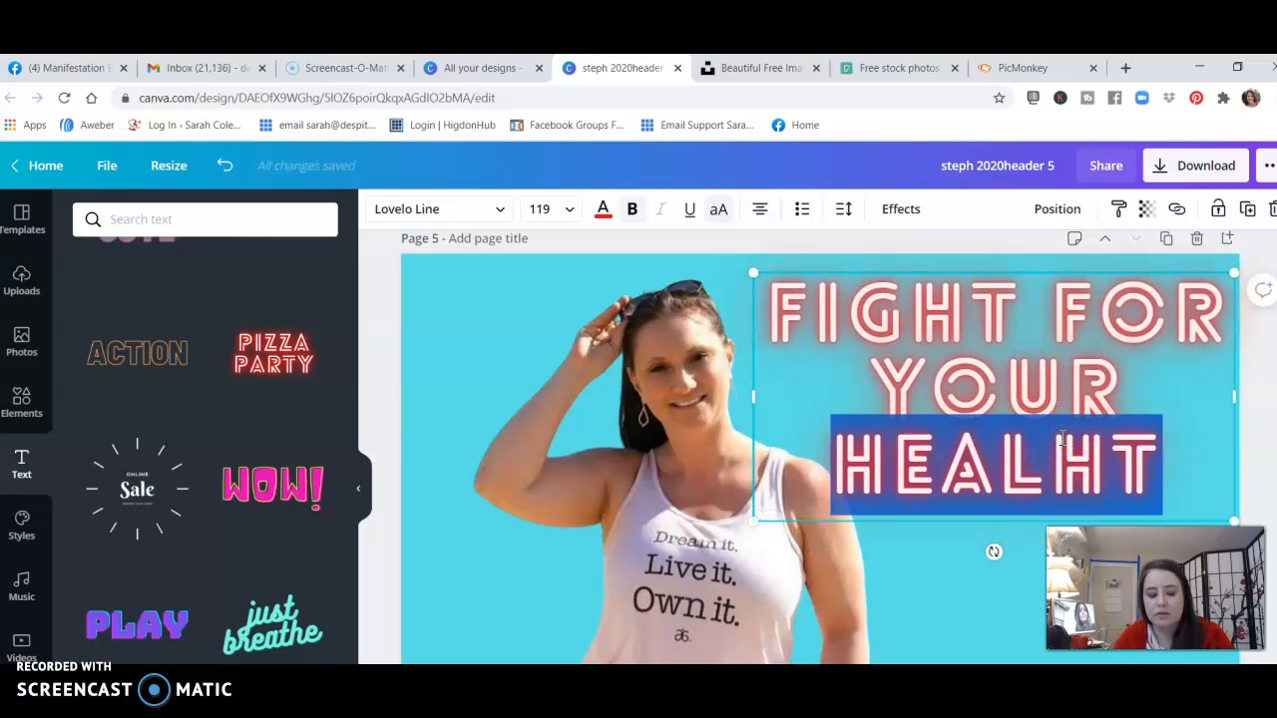
type("HEALTH")
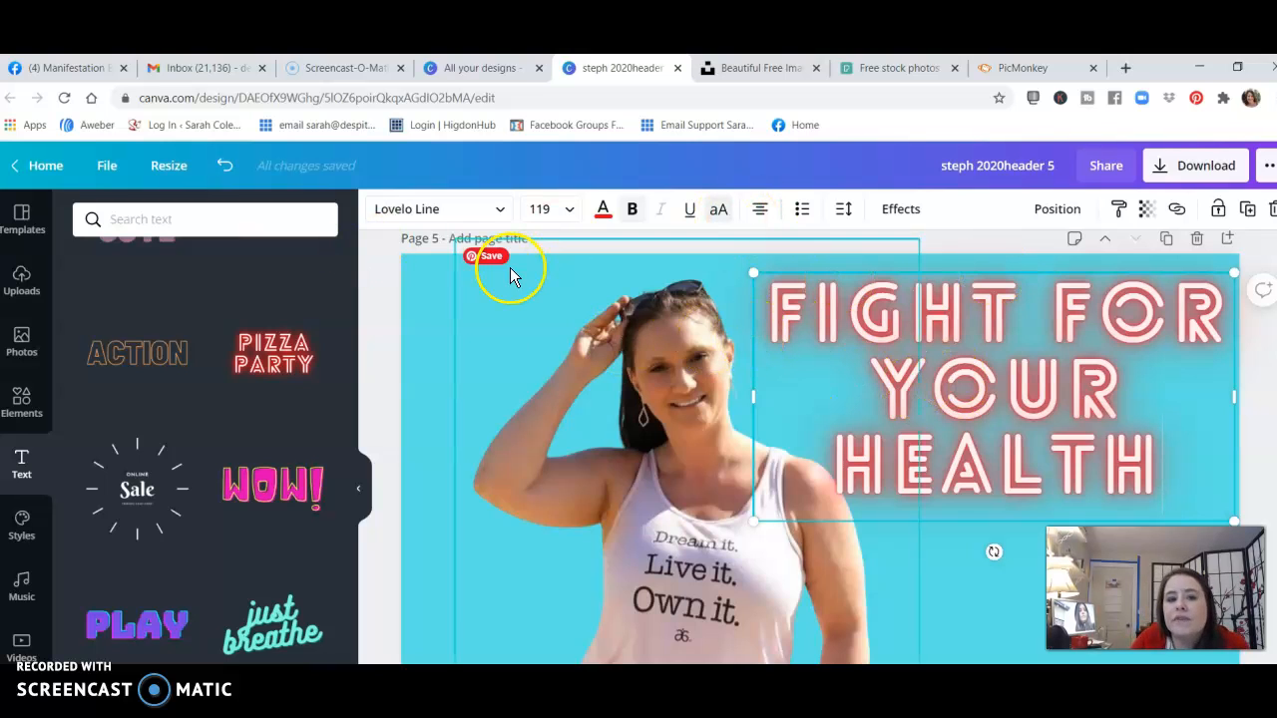
- Try Carlsons Script on the slogan, settle on the Mont Bold font, and apply the yellow document color
left_click(509, 216)
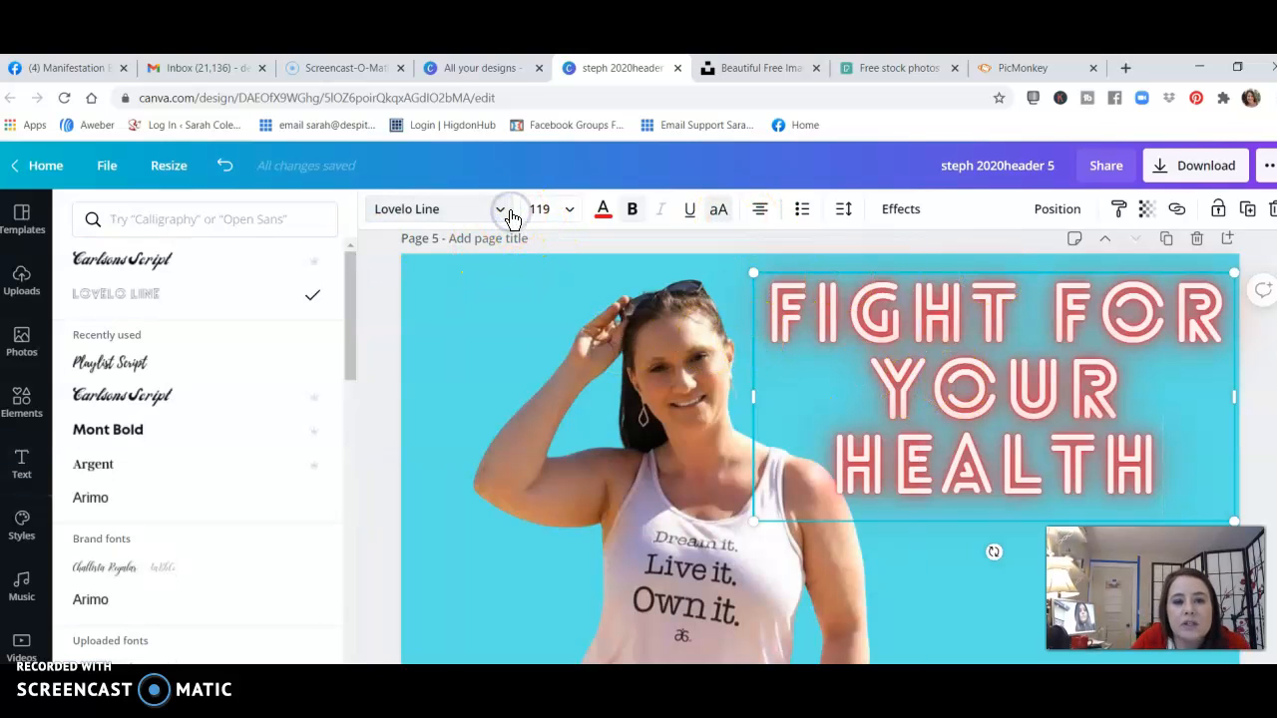
left_click(111, 413)
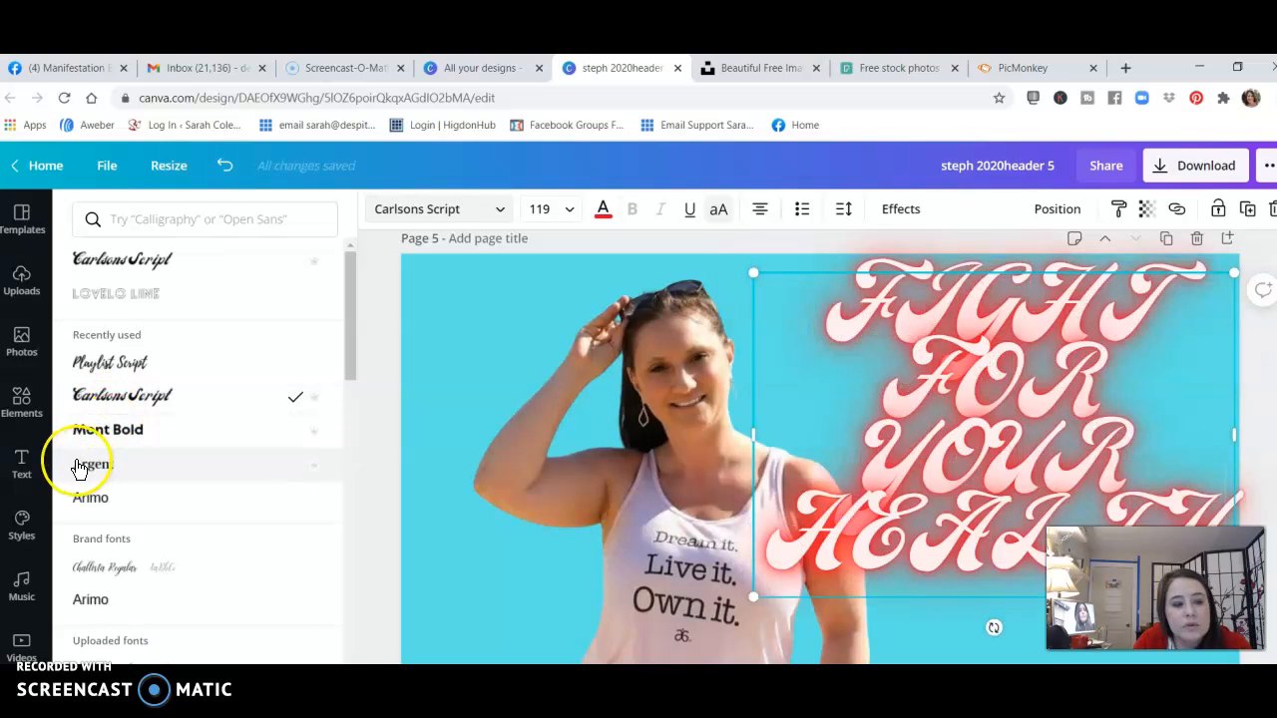
left_click(102, 442)
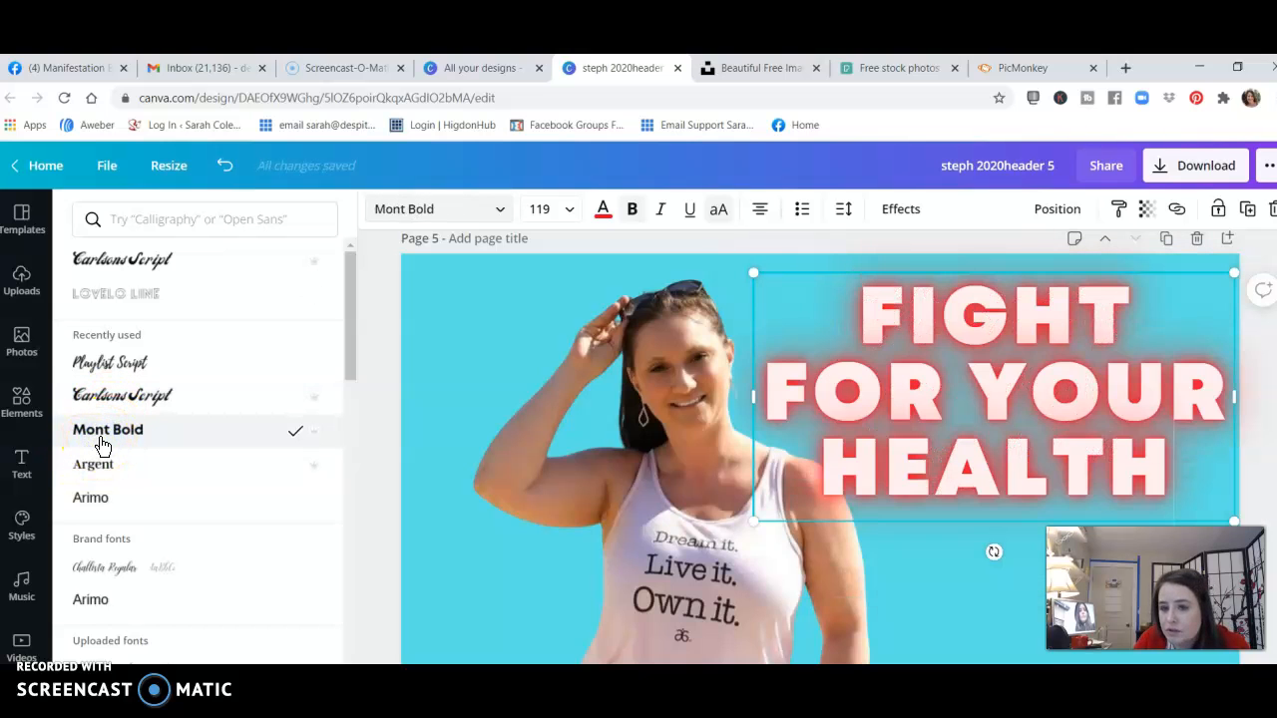
left_click(611, 221)
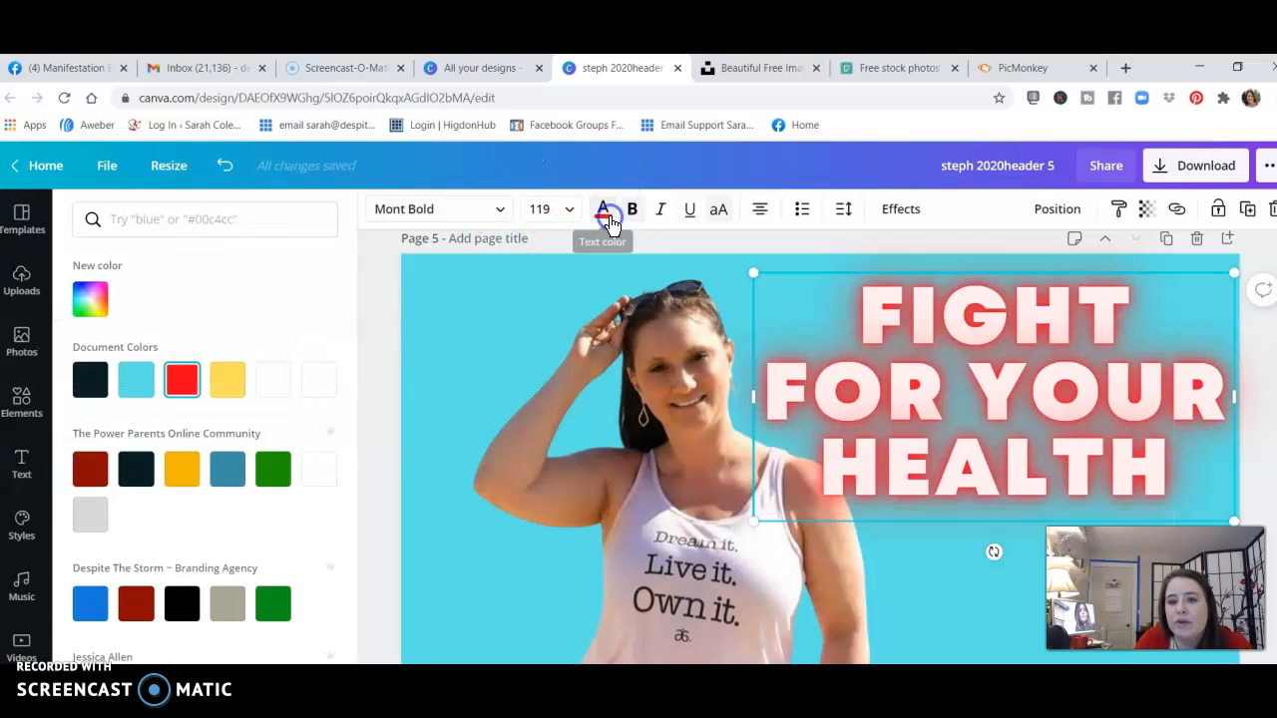
left_click(226, 380)
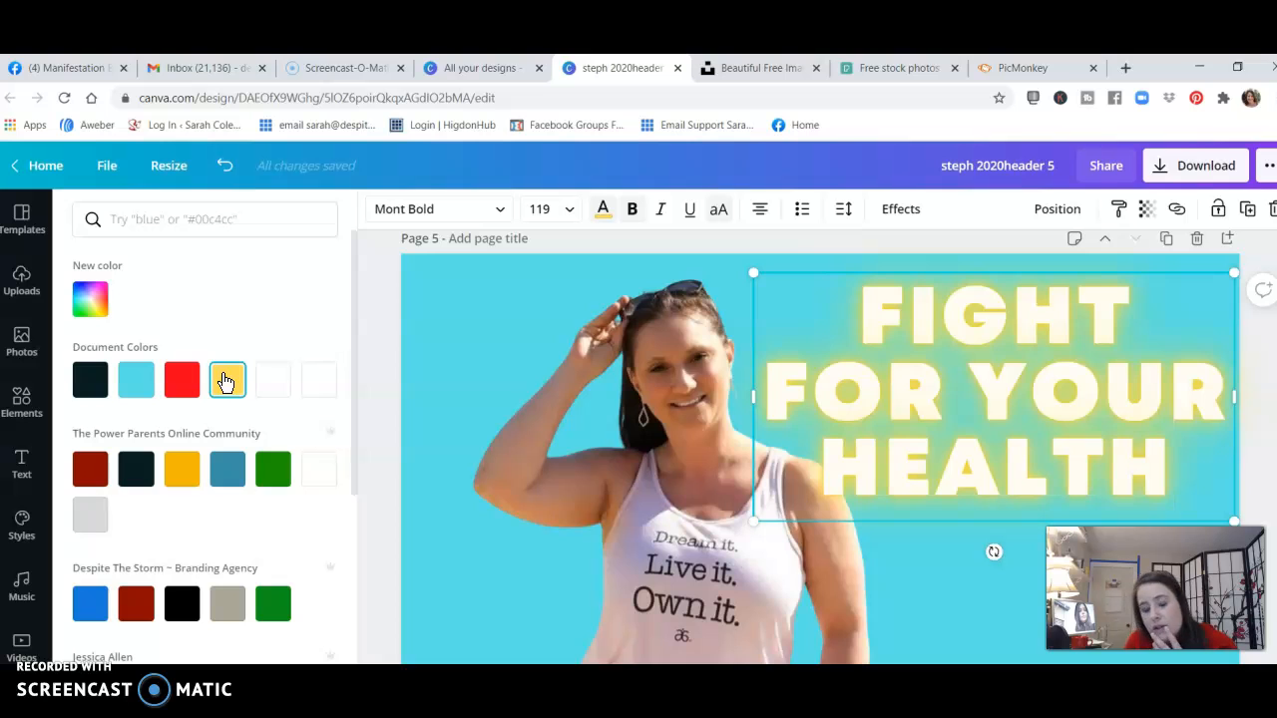
- Move the cut-out photo of the woman left until its frame meets the left edge of page 5
left_click(469, 372)
left_click_drag(684, 564, 634, 549)
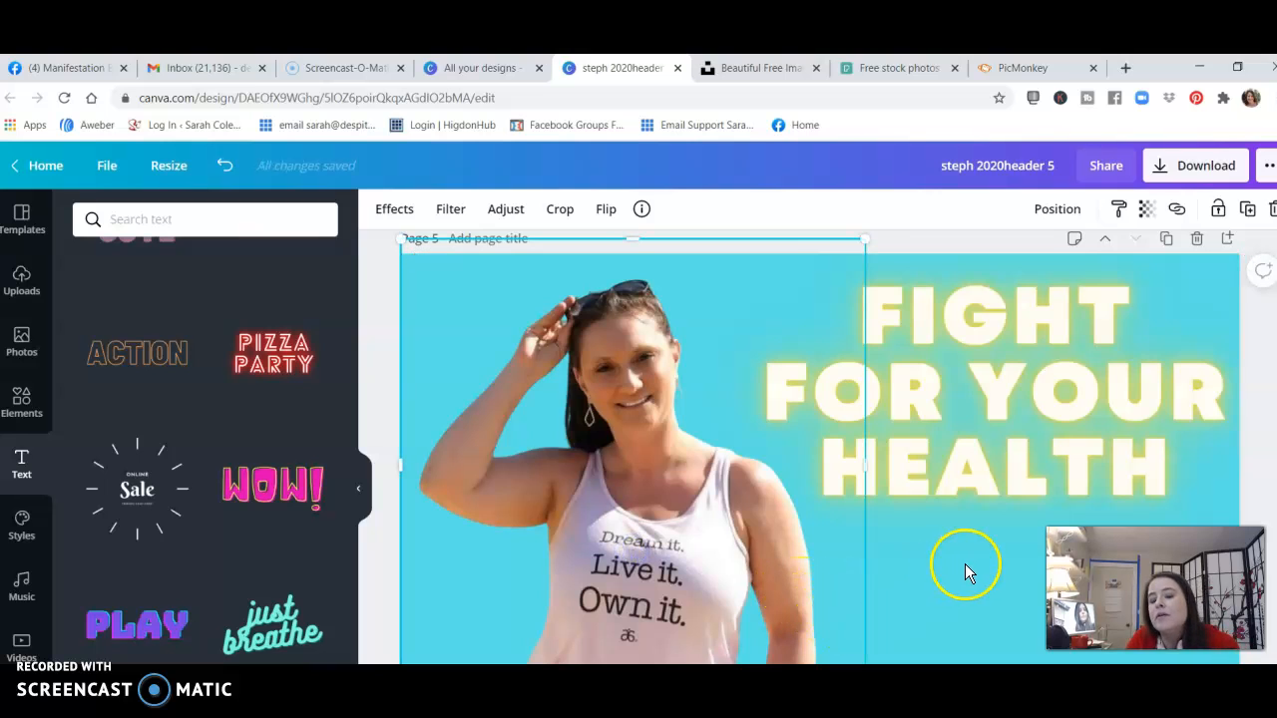
left_click(964, 564)
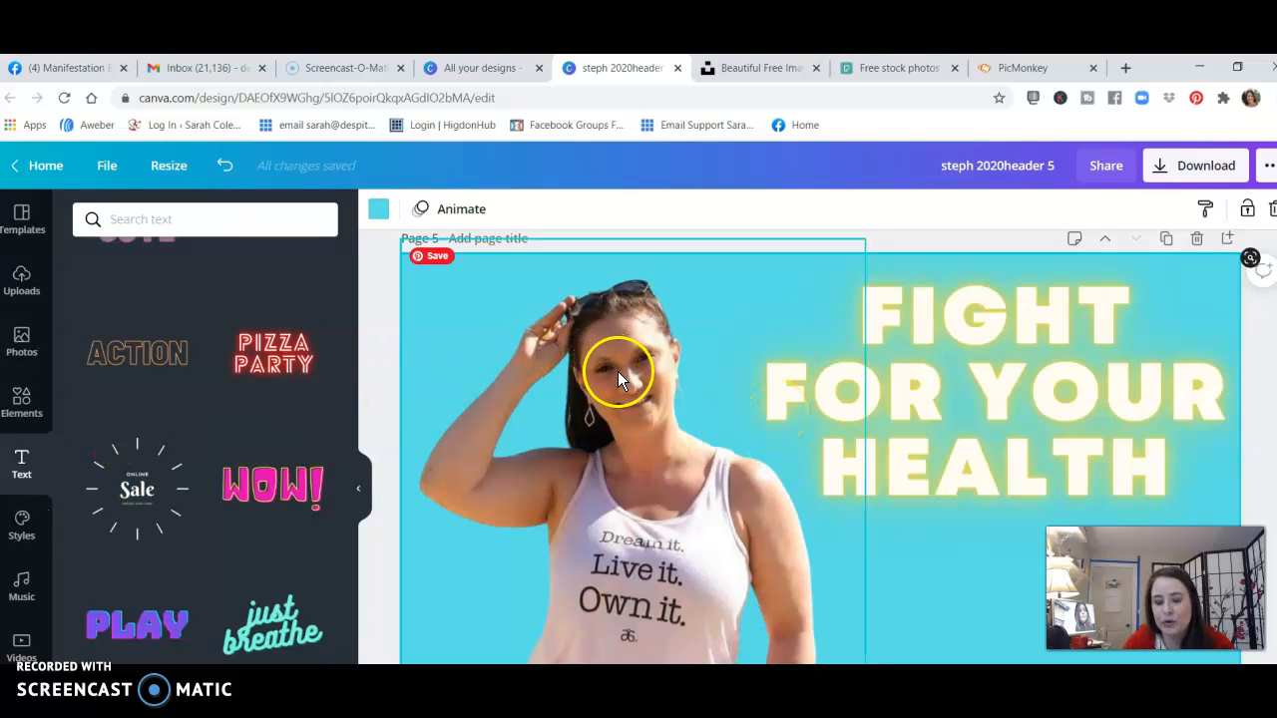
- Switch to the Pexels site and search its free stock photos for "corporate meeting"
left_click(888, 68)
left_click(554, 395)
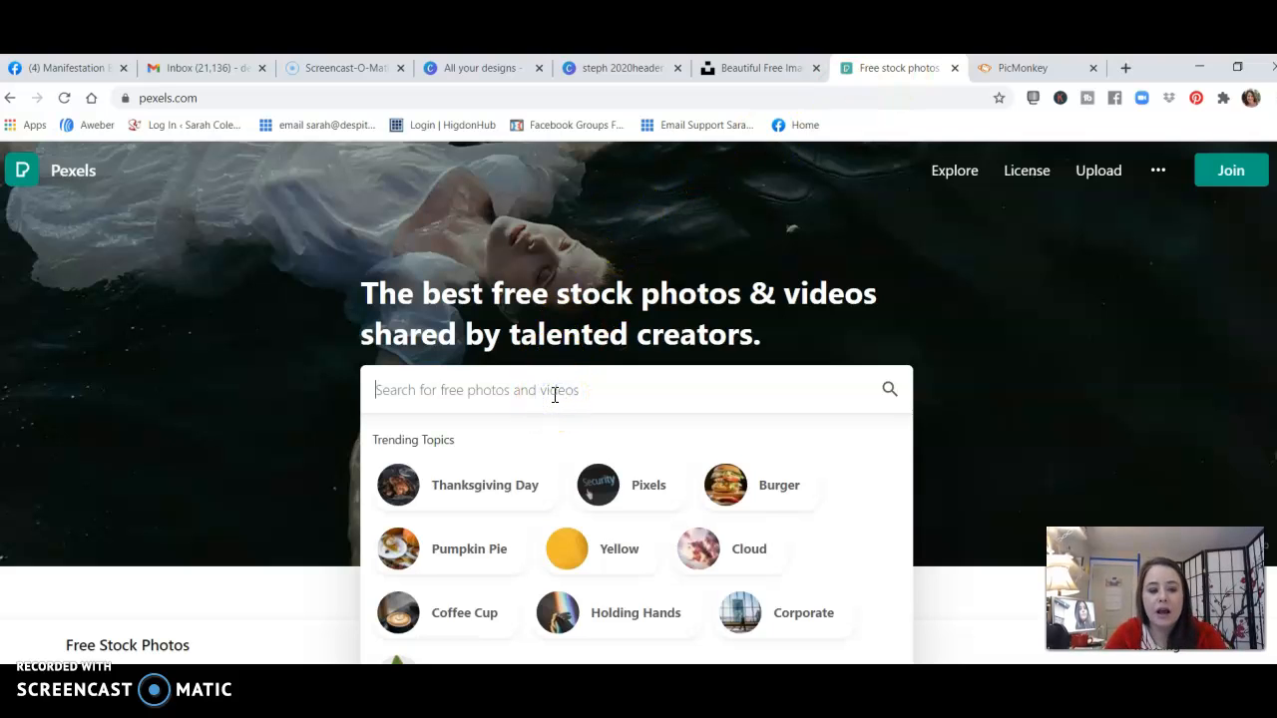
type("corporate me")
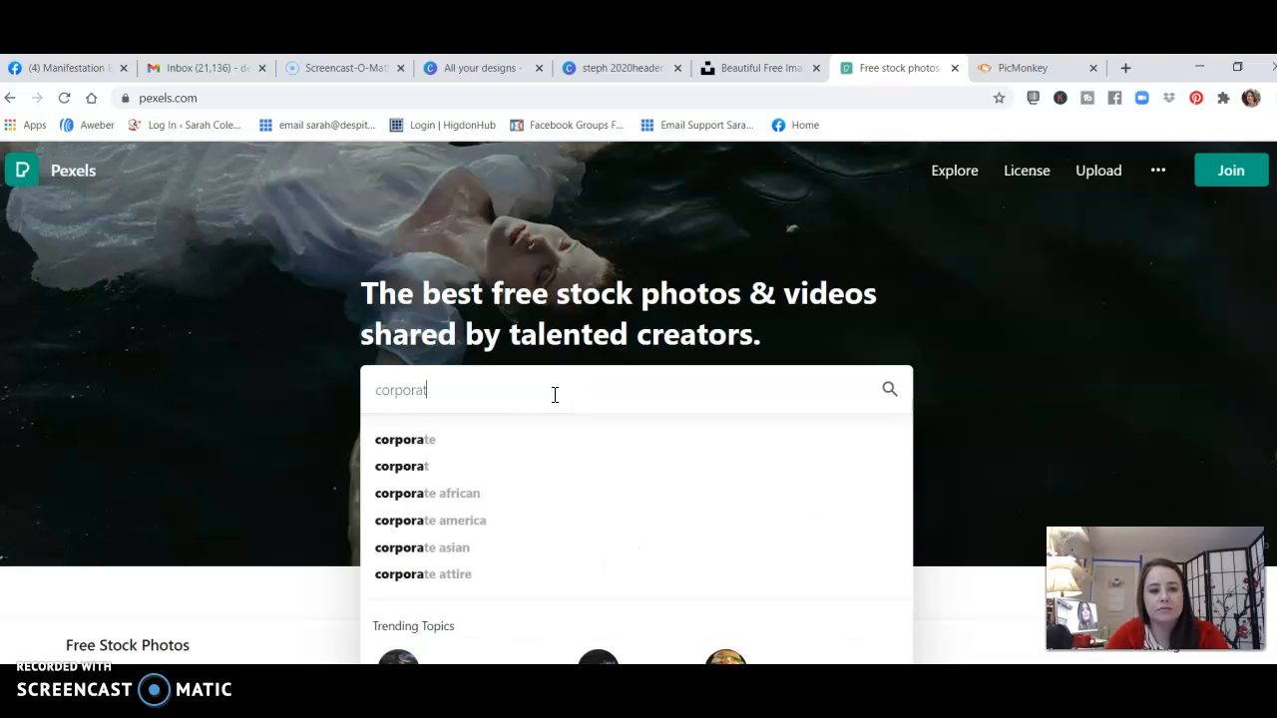
type("eting")
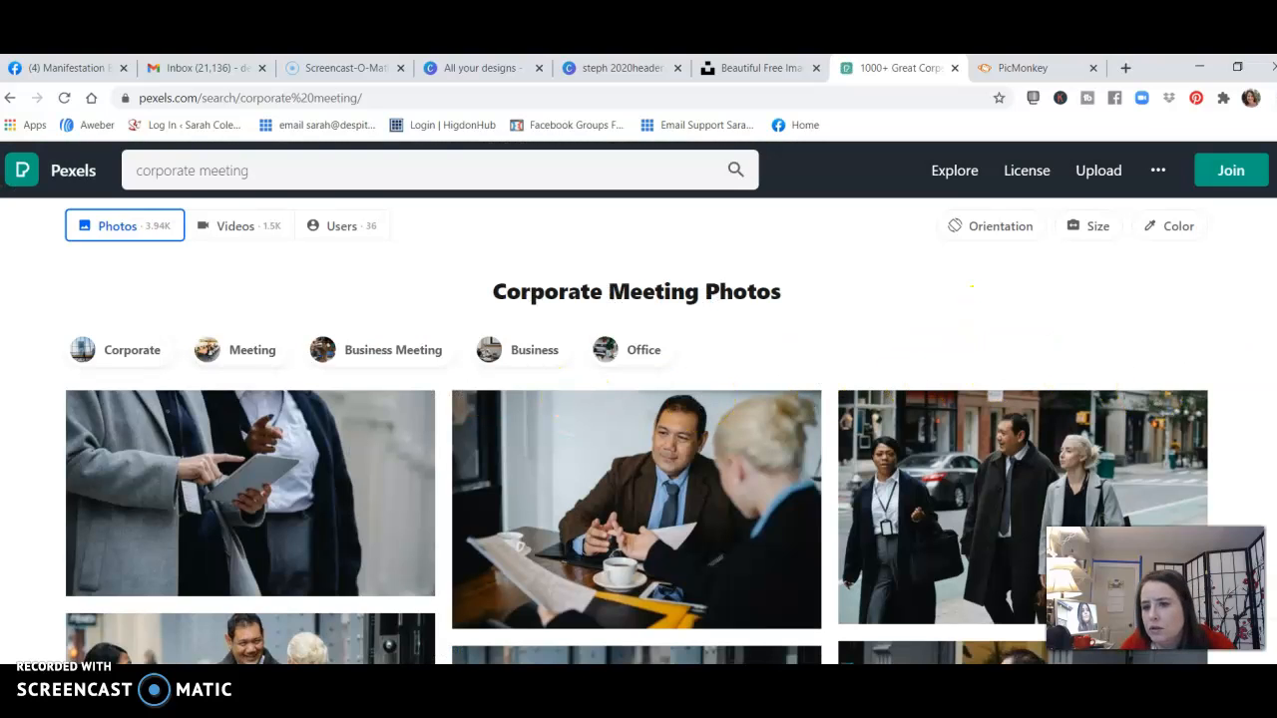
- Browse the corporate meeting photos and download one by RF._.studio
scroll(636, 431, "down", 10)
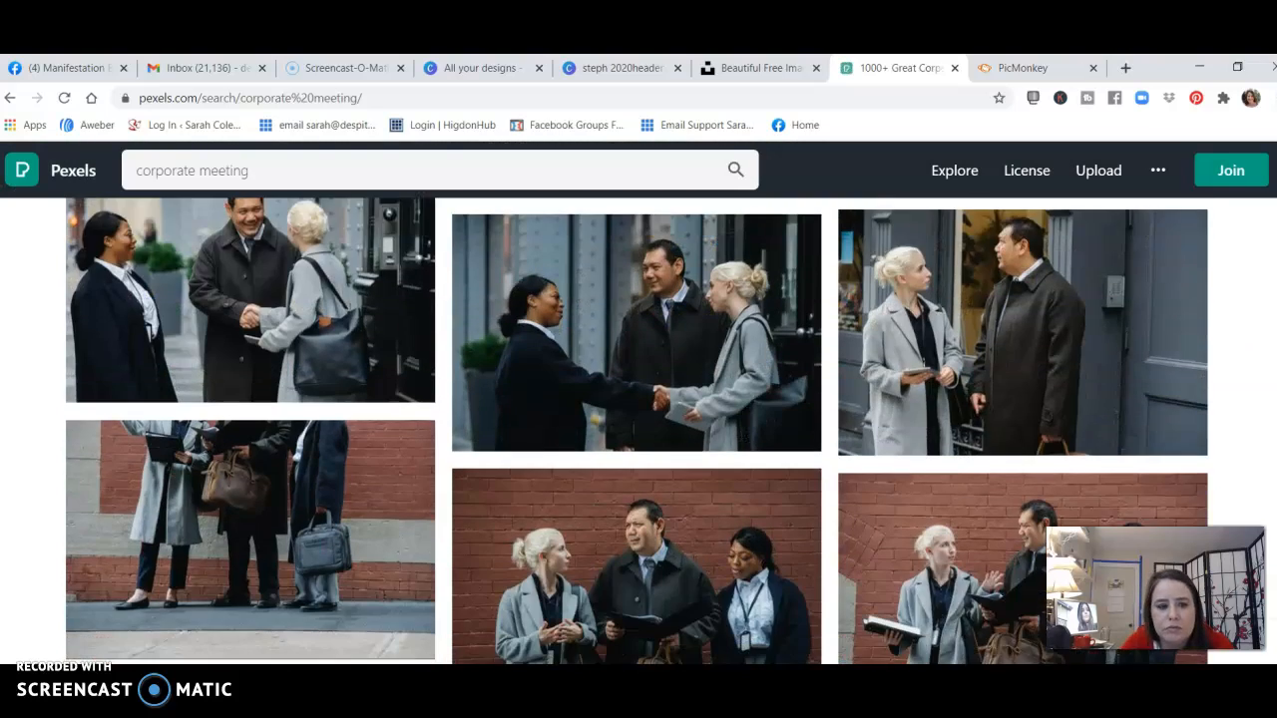
scroll(640, 519, "down", 3)
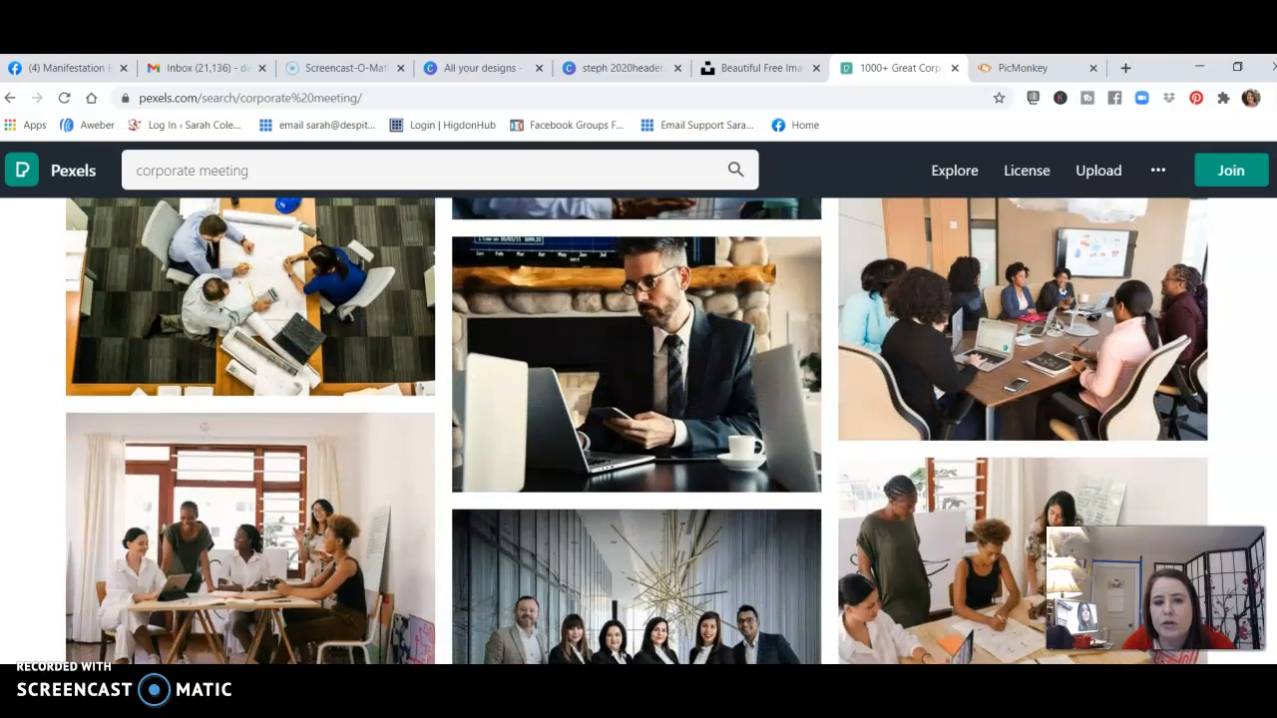
scroll(640, 519, "up", 5)
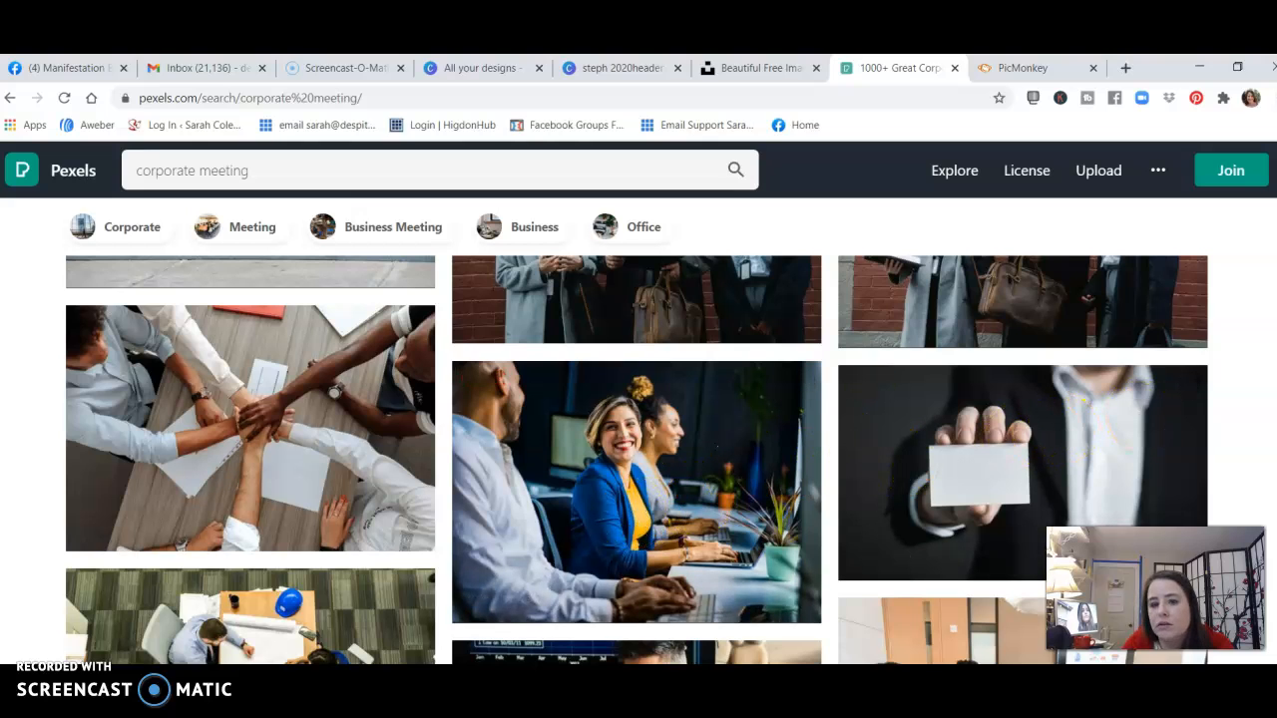
scroll(638, 429, "down", 3)
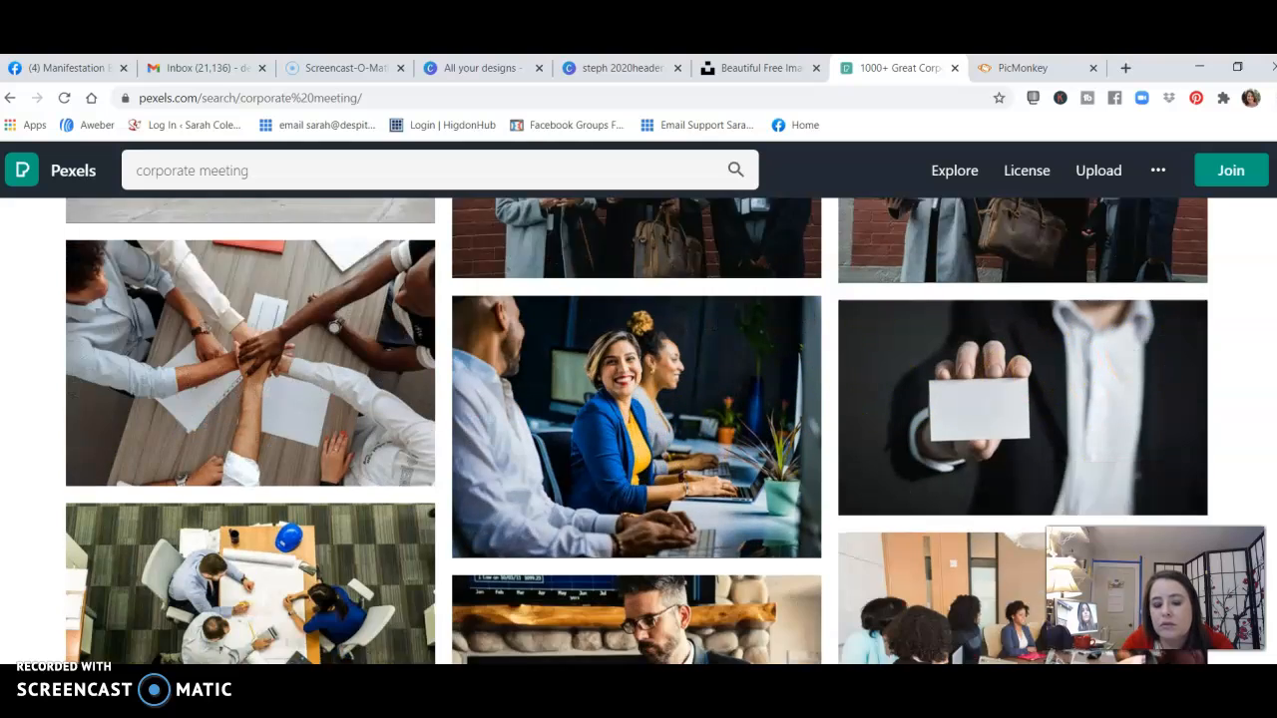
scroll(639, 429, "down", 1)
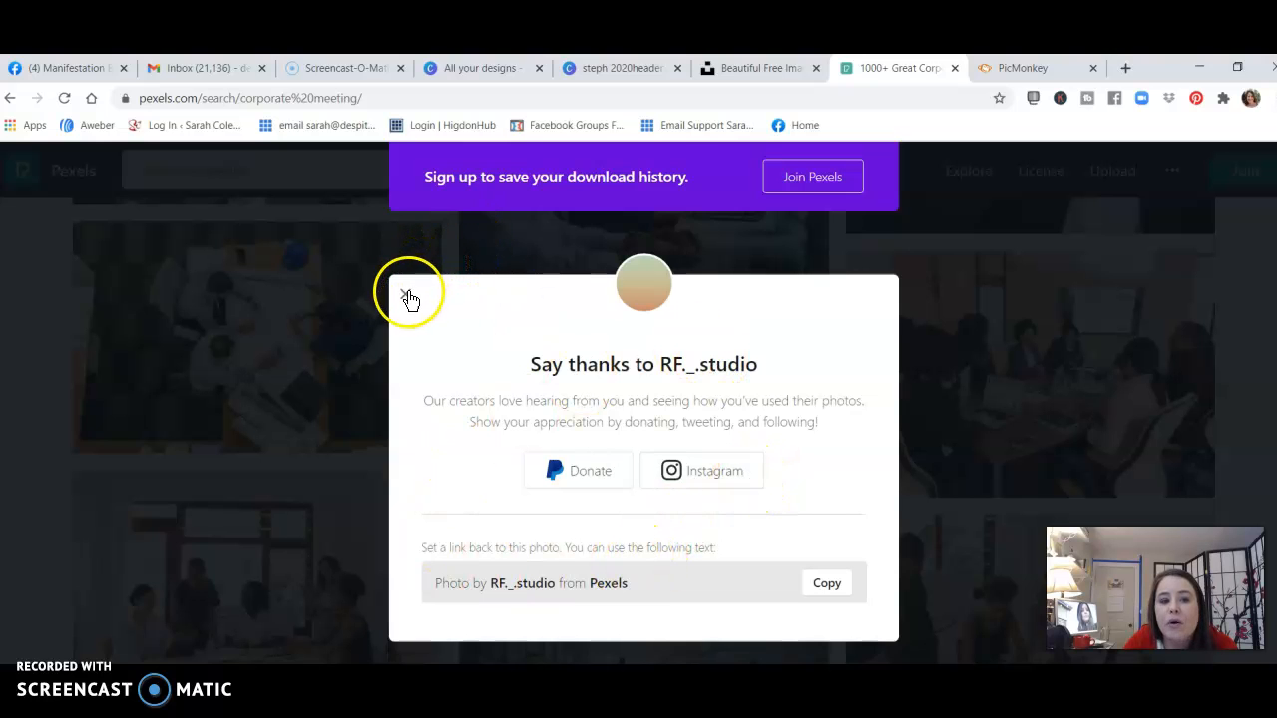
- Dismiss the Pexels thank-you message, switch back to the Canva designs overview, and create a new Instagram Post design
left_click(406, 296)
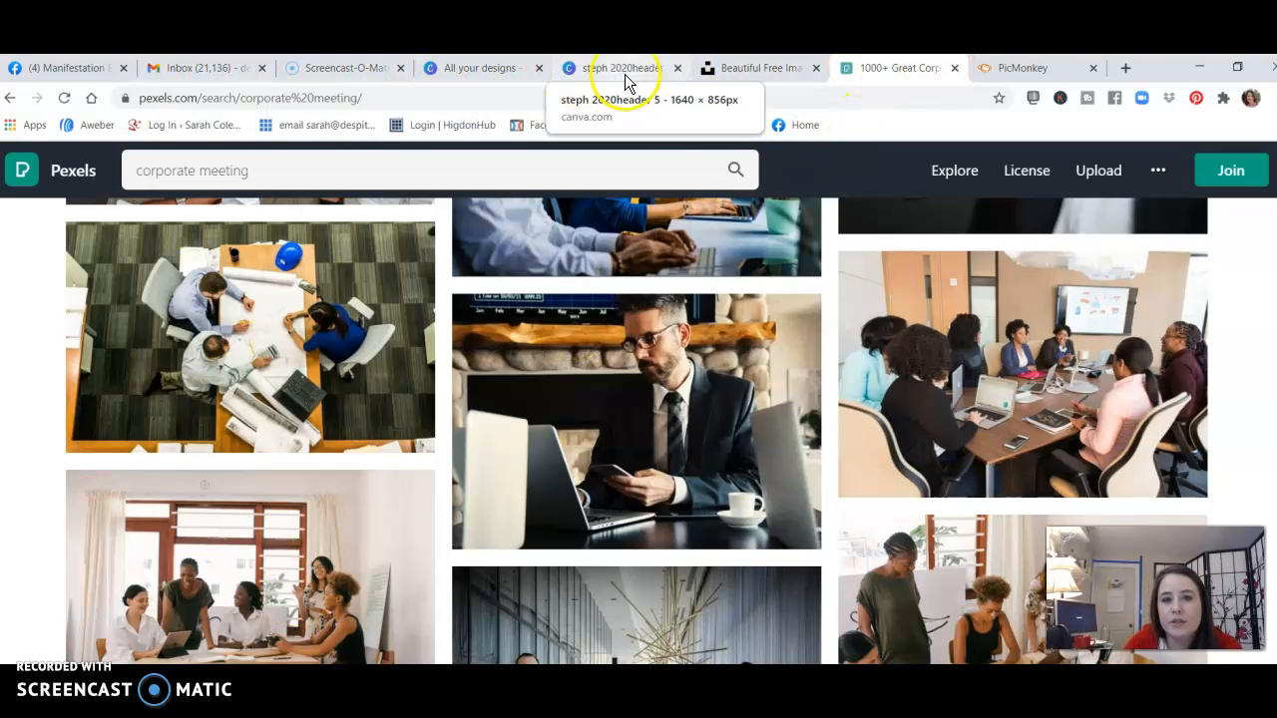
left_click(750, 70)
left_click(638, 70)
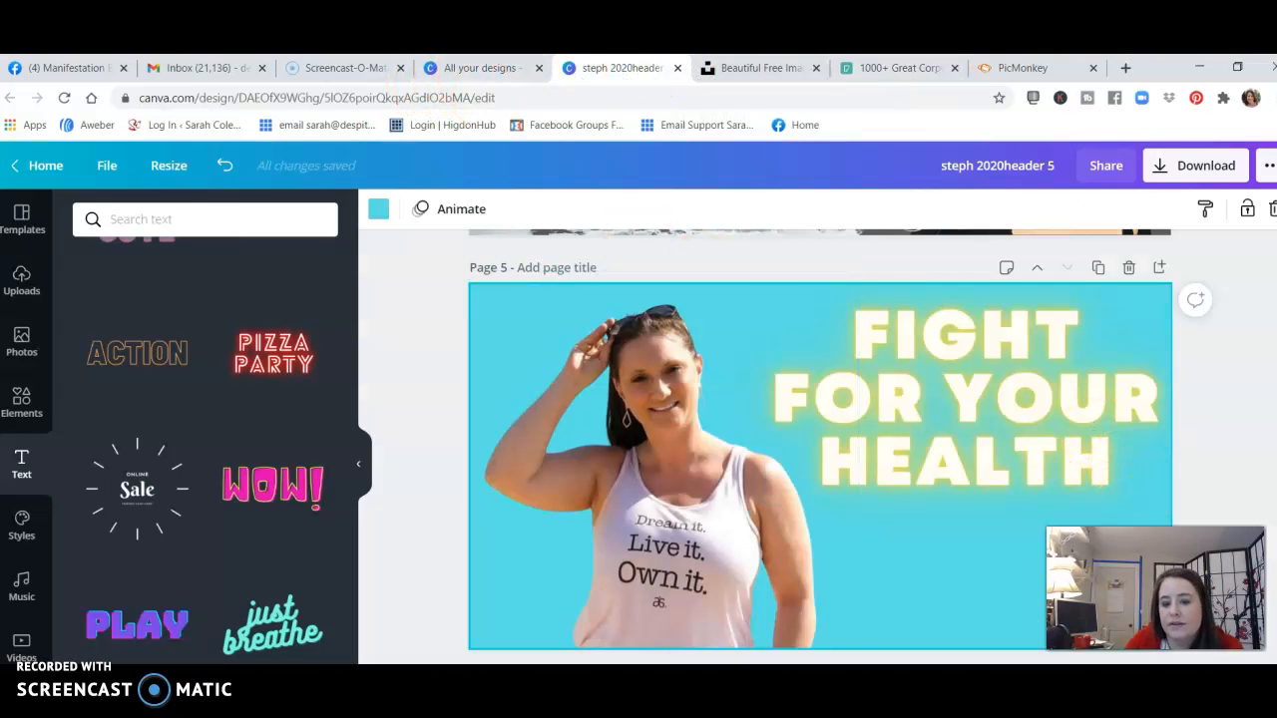
left_click(488, 70)
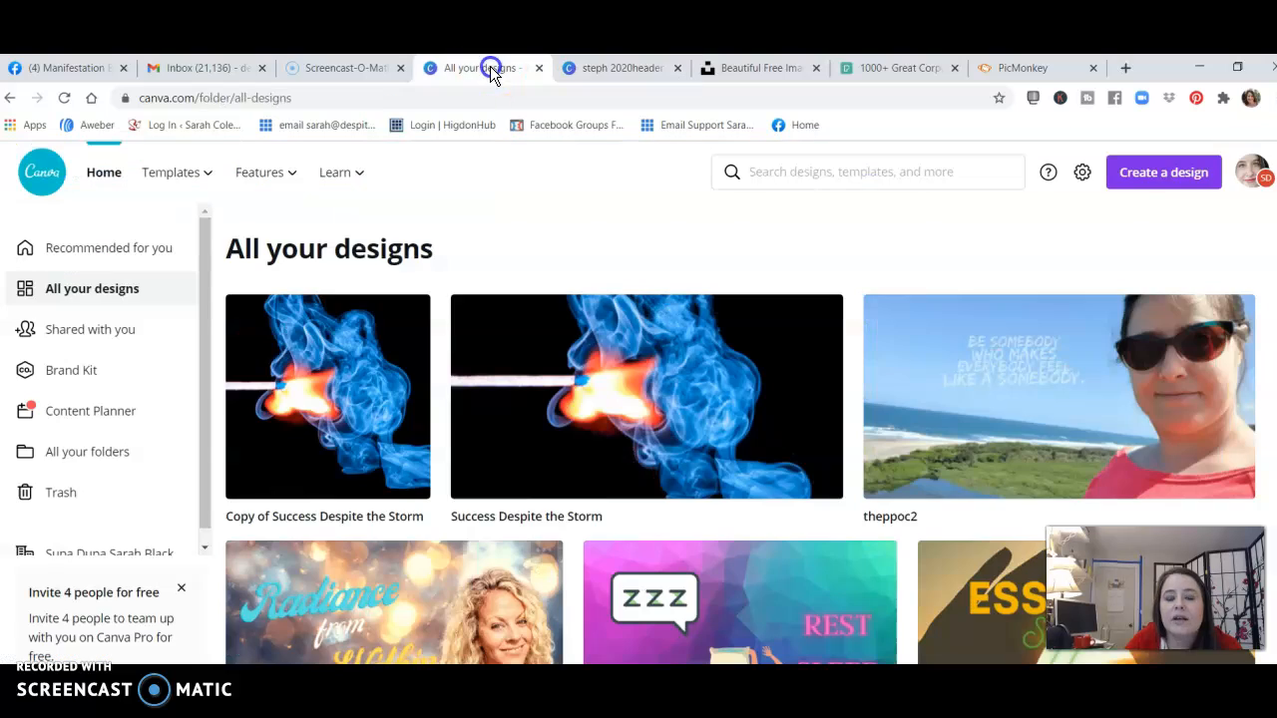
left_click(1177, 183)
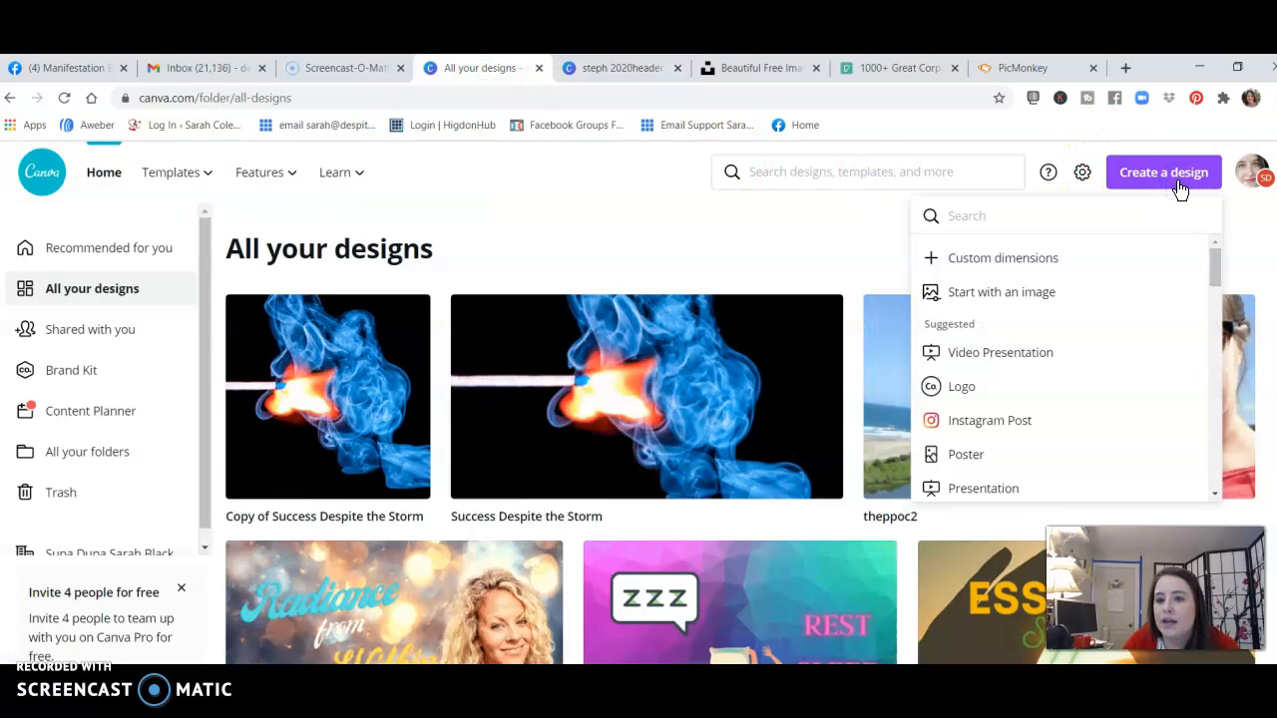
left_click(1020, 419)
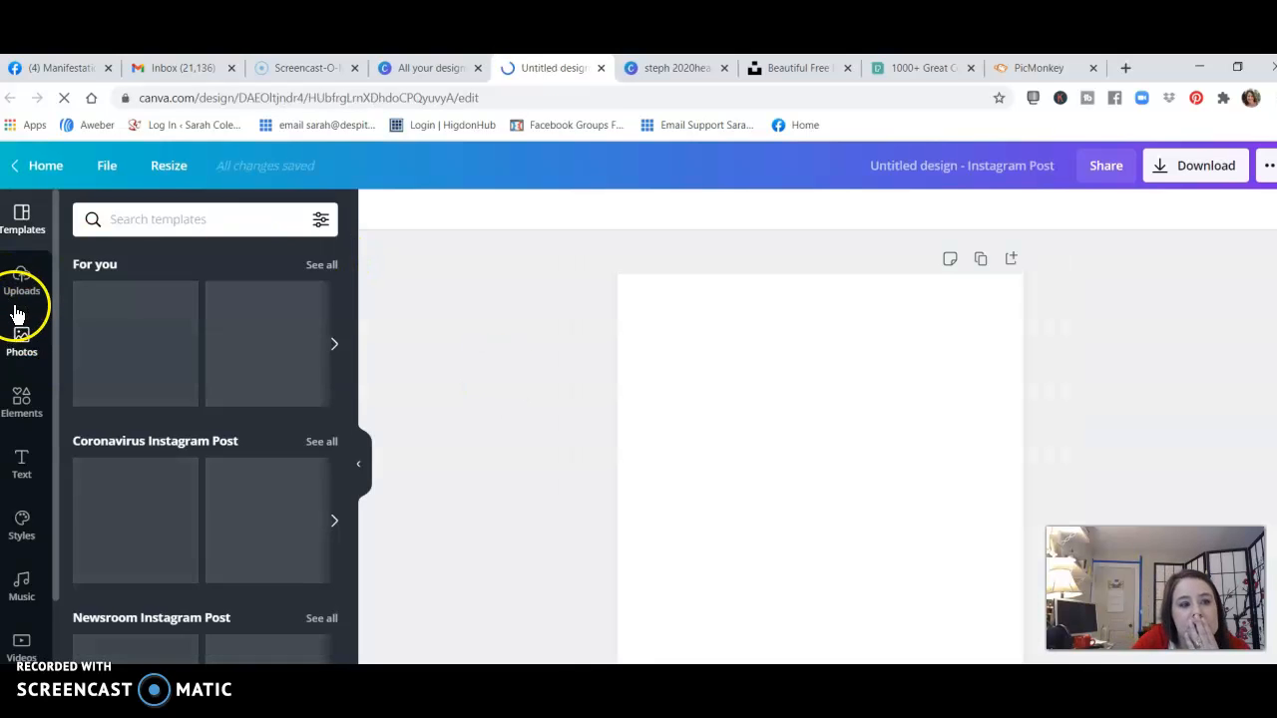
- Upload the pexels-rfstudio-3810754 photo from the Downloads folder and add it to the blank page
left_click(17, 297)
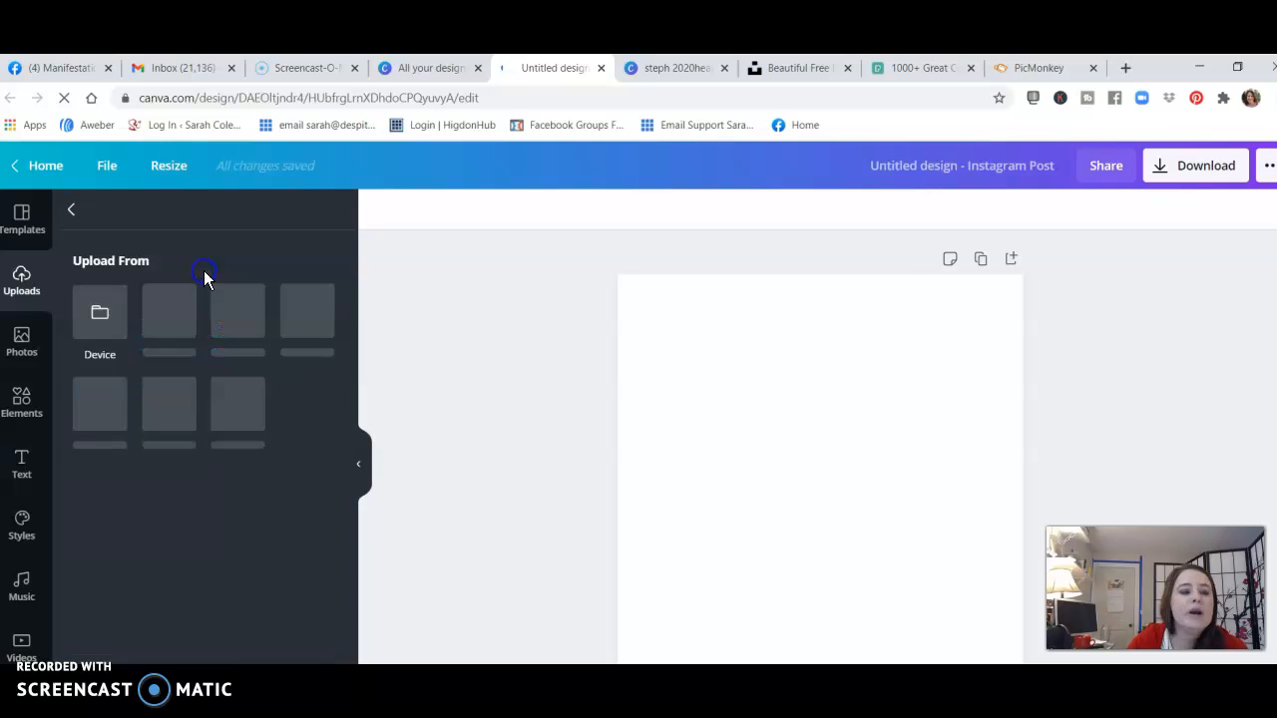
left_click(102, 316)
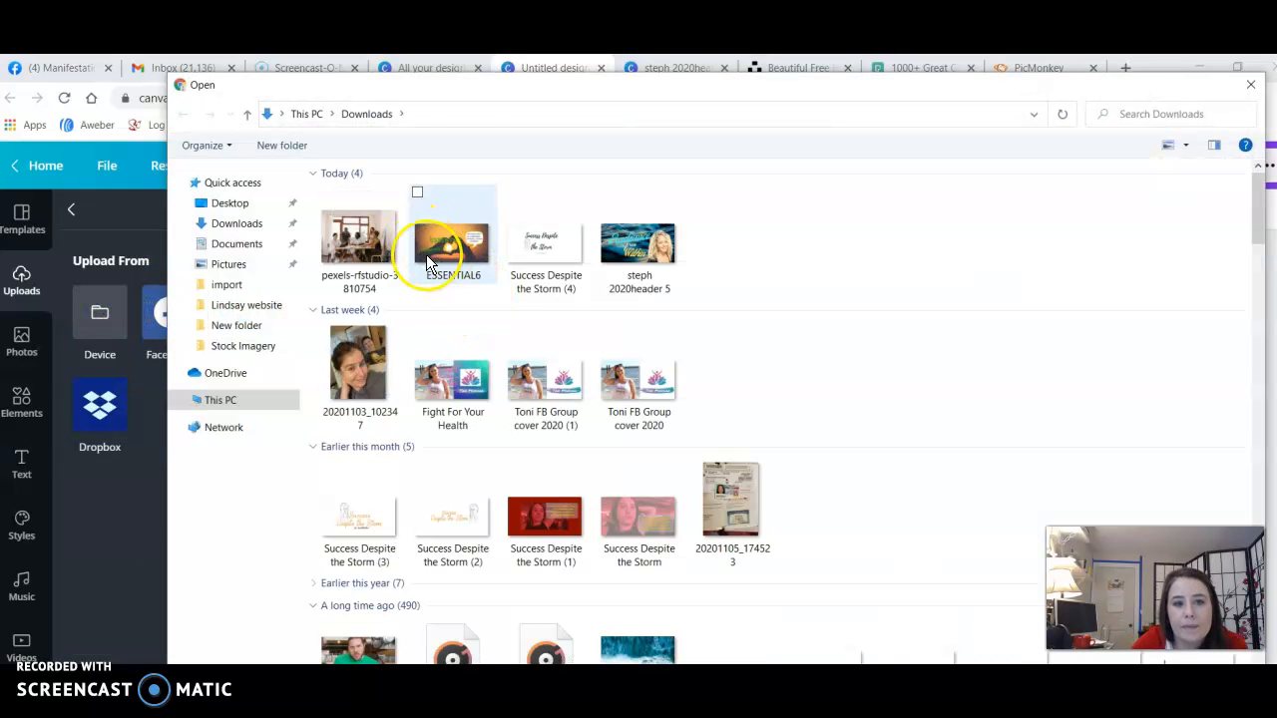
double_click(379, 244)
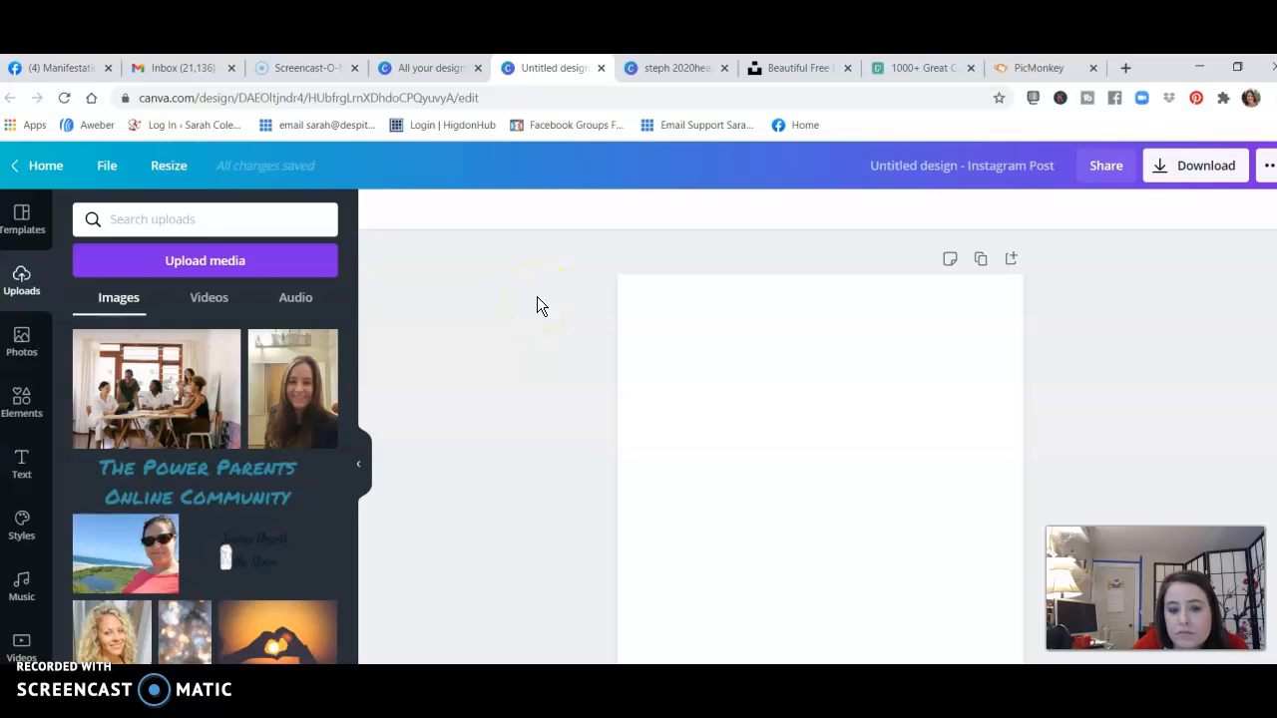
left_click(170, 384)
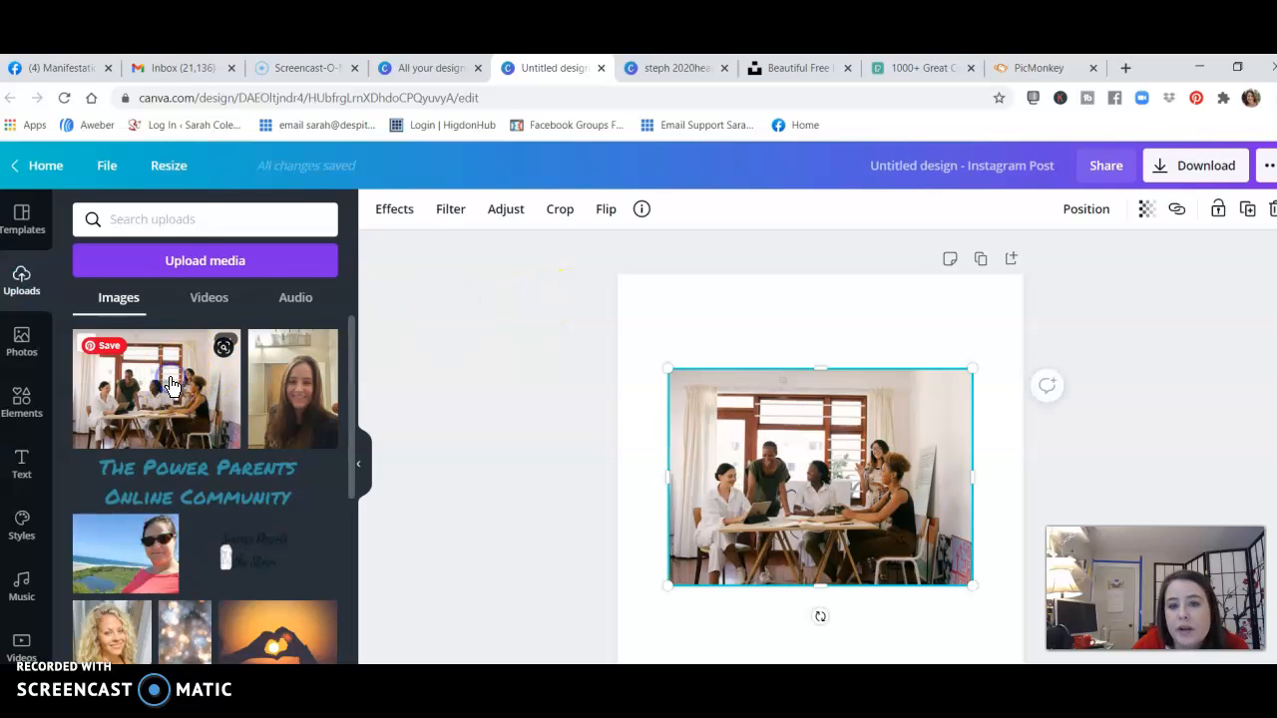
- Enlarge the meeting photo until it covers the whole page, and align its left side with the page's left edge
right_click(1021, 344)
left_click(940, 340)
left_click(966, 374)
left_click_drag(967, 374, 1056, 309)
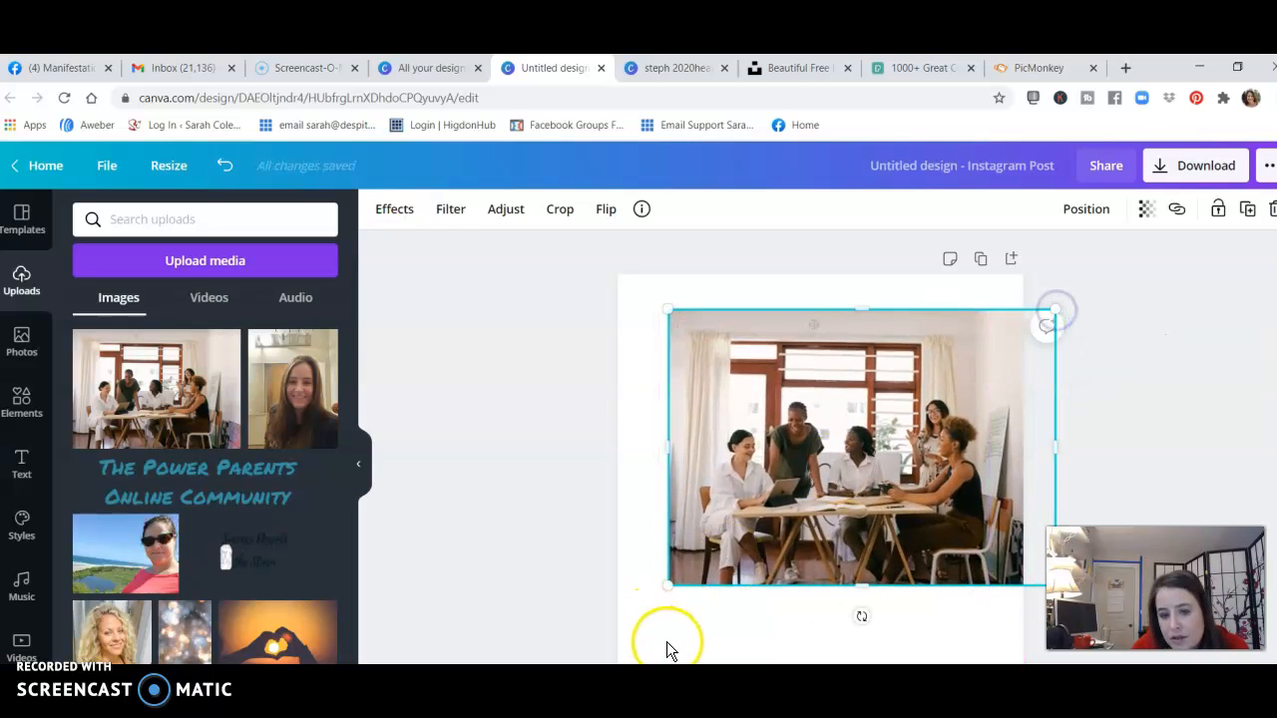
left_click_drag(664, 585, 607, 647)
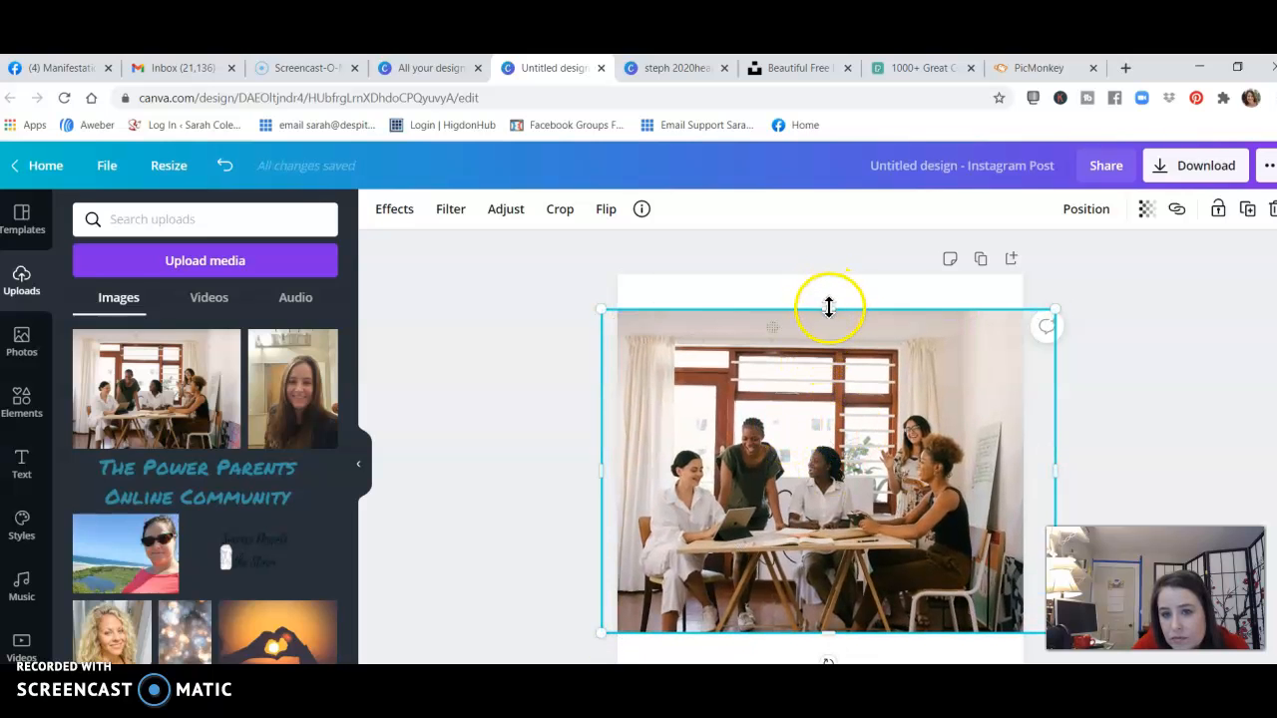
left_click_drag(826, 299, 830, 275)
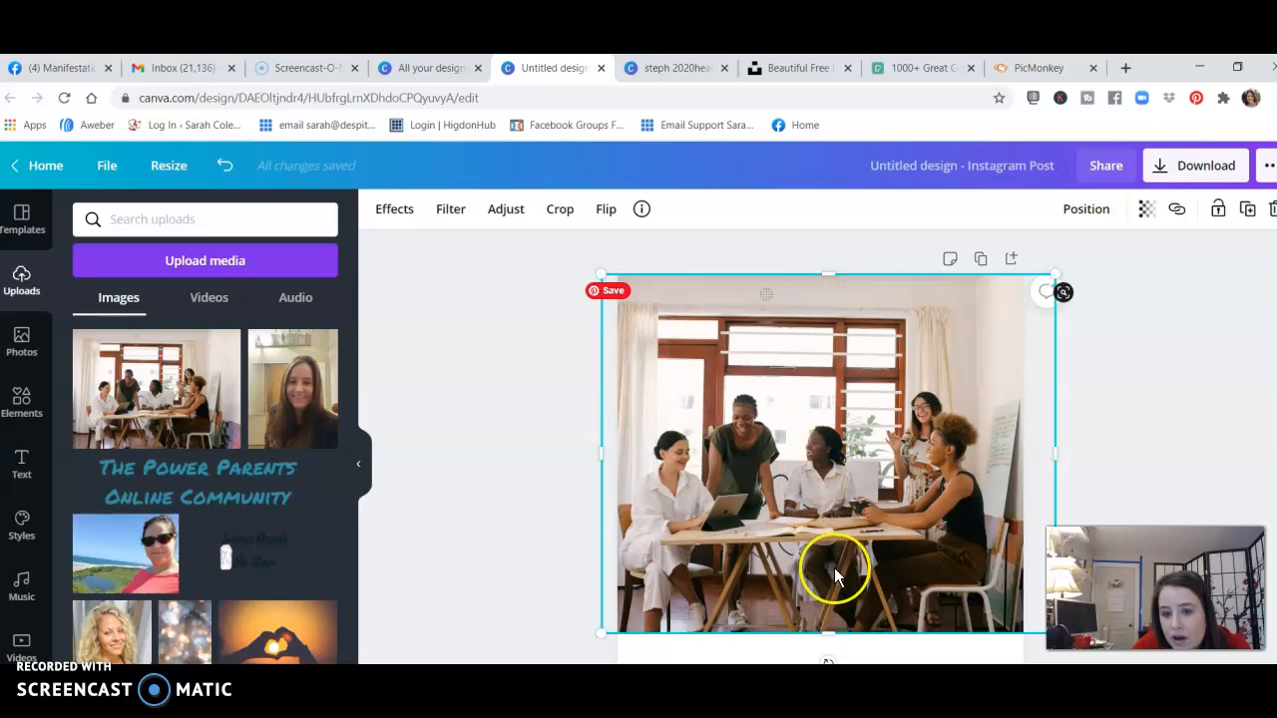
right_click(827, 634)
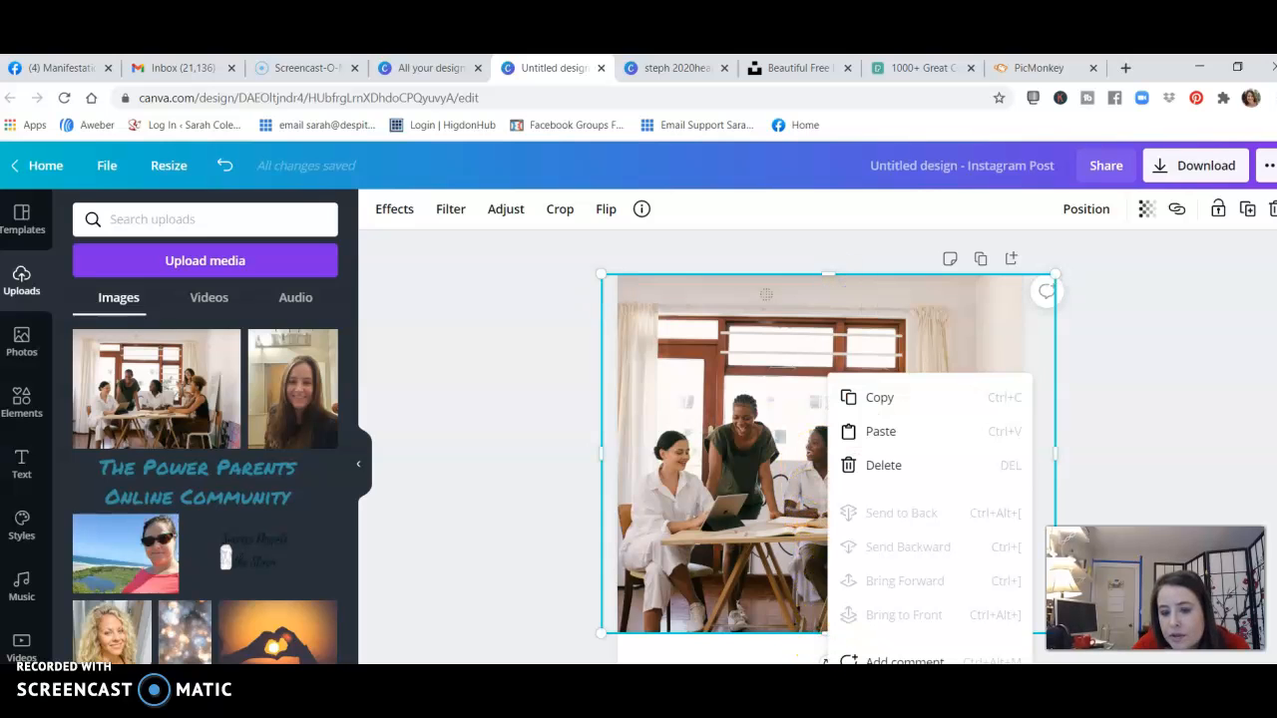
left_click(510, 519)
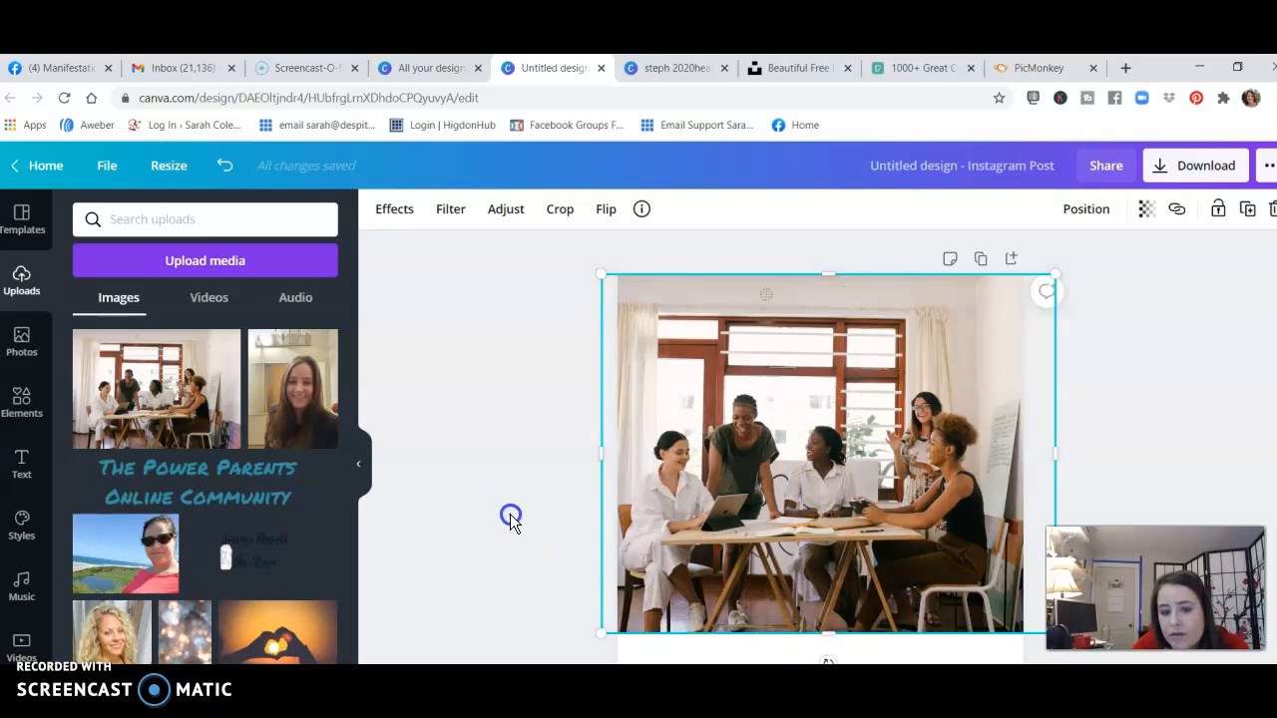
left_click(838, 612)
left_click_drag(827, 632, 827, 664)
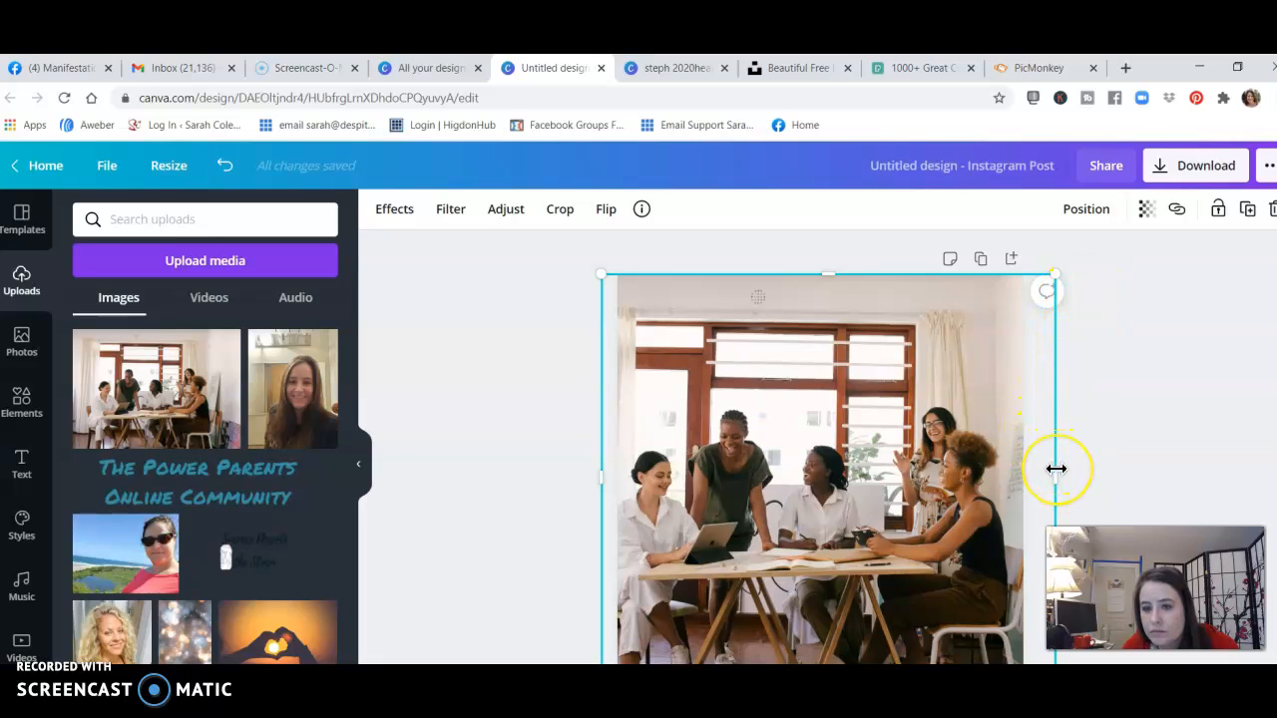
left_click_drag(929, 459, 946, 464)
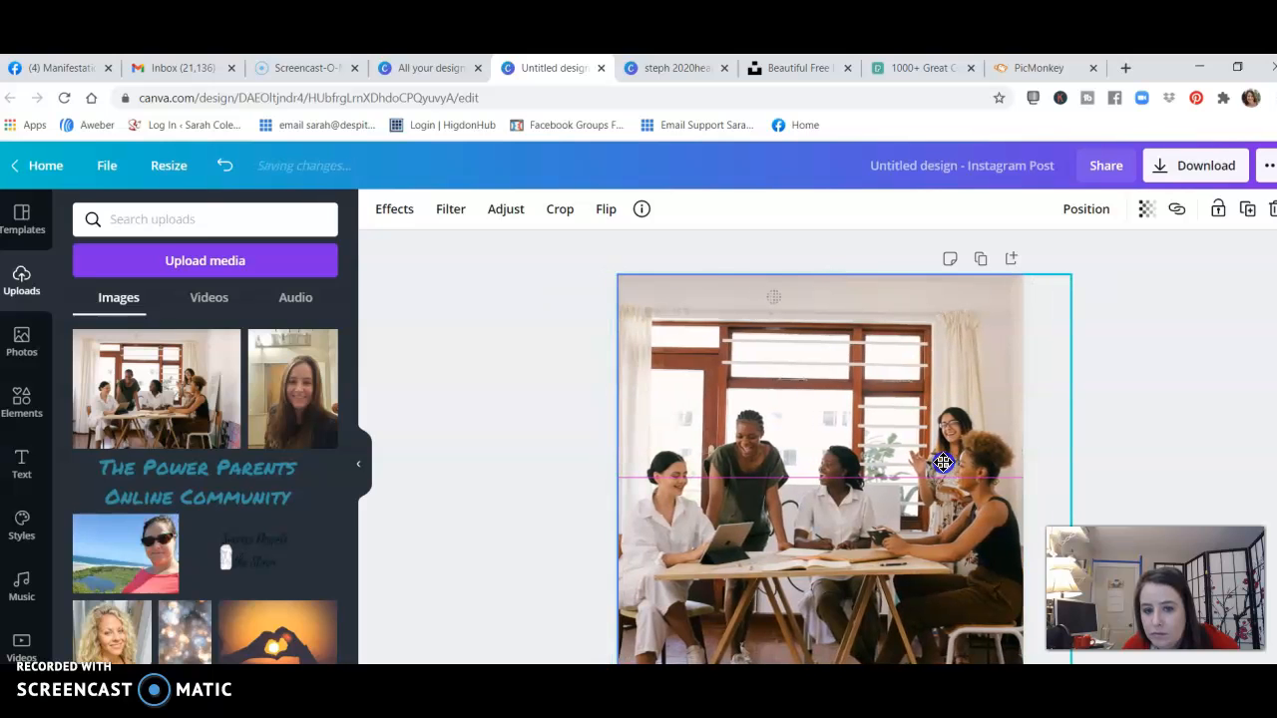
left_click(559, 391)
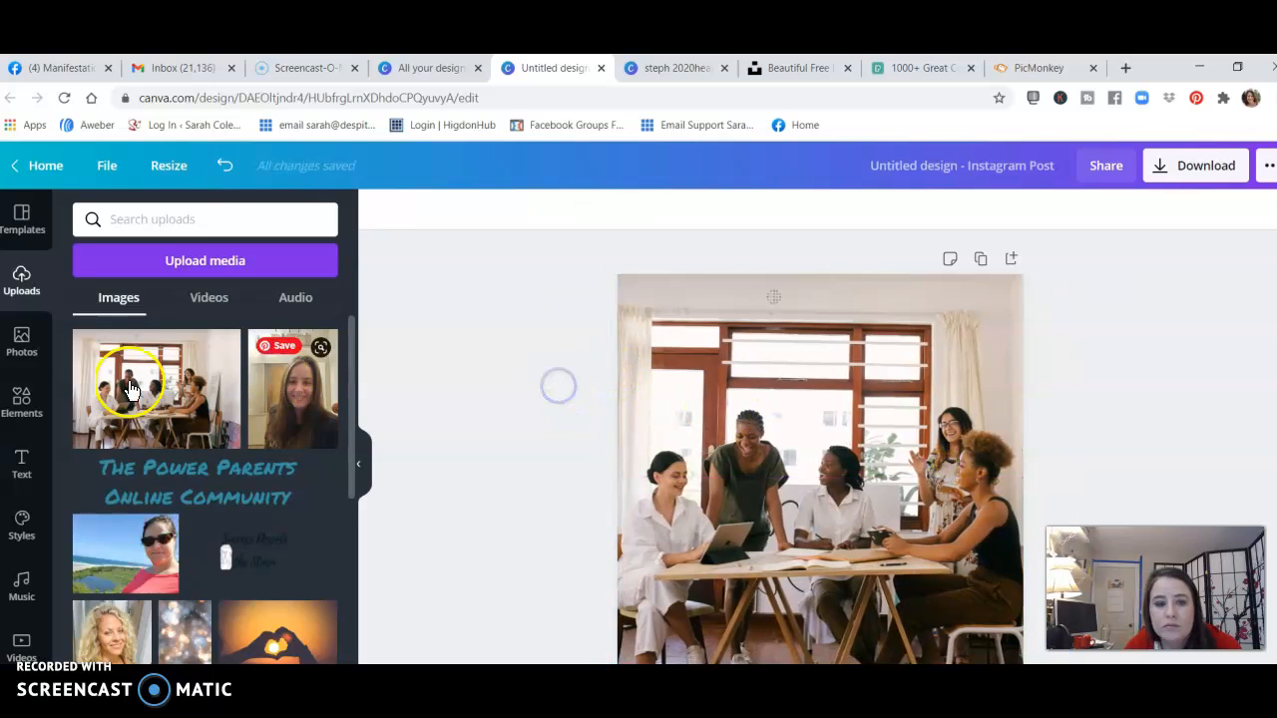
- Add the uploaded "The Power Parents Online Community" graphic and move it to the upper edge of the photo
left_click(187, 492)
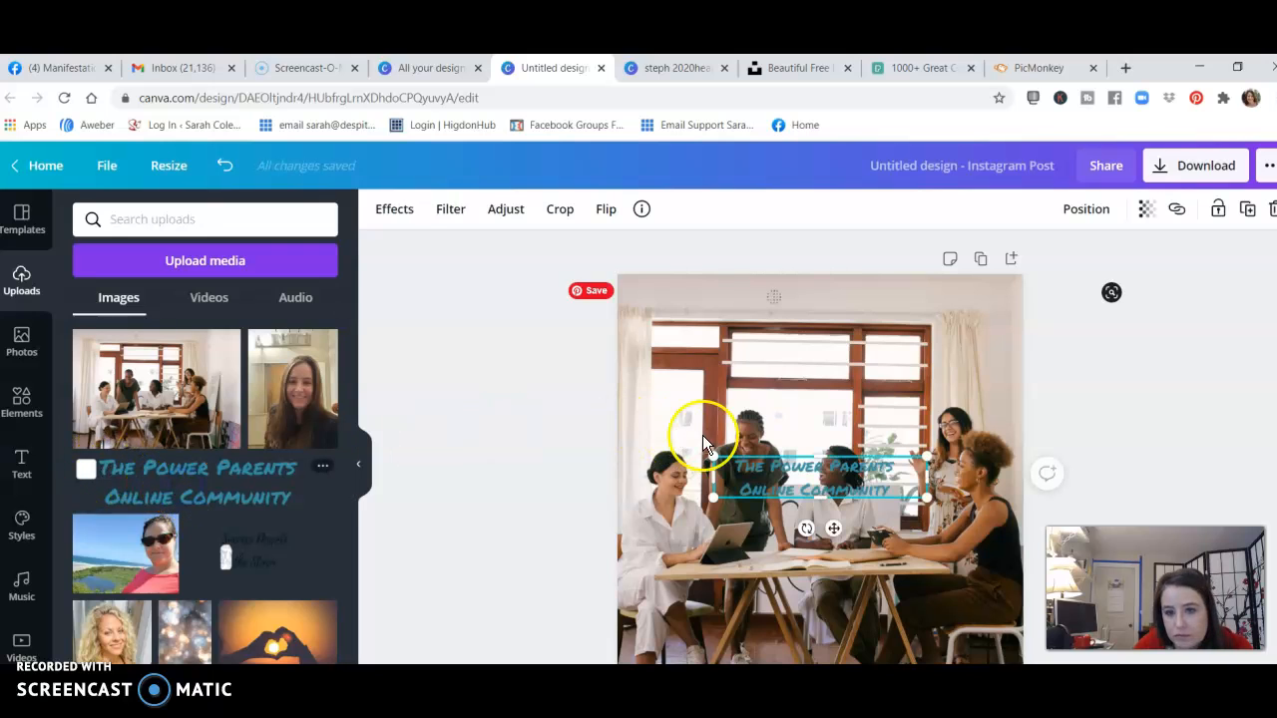
left_click_drag(818, 484, 863, 306)
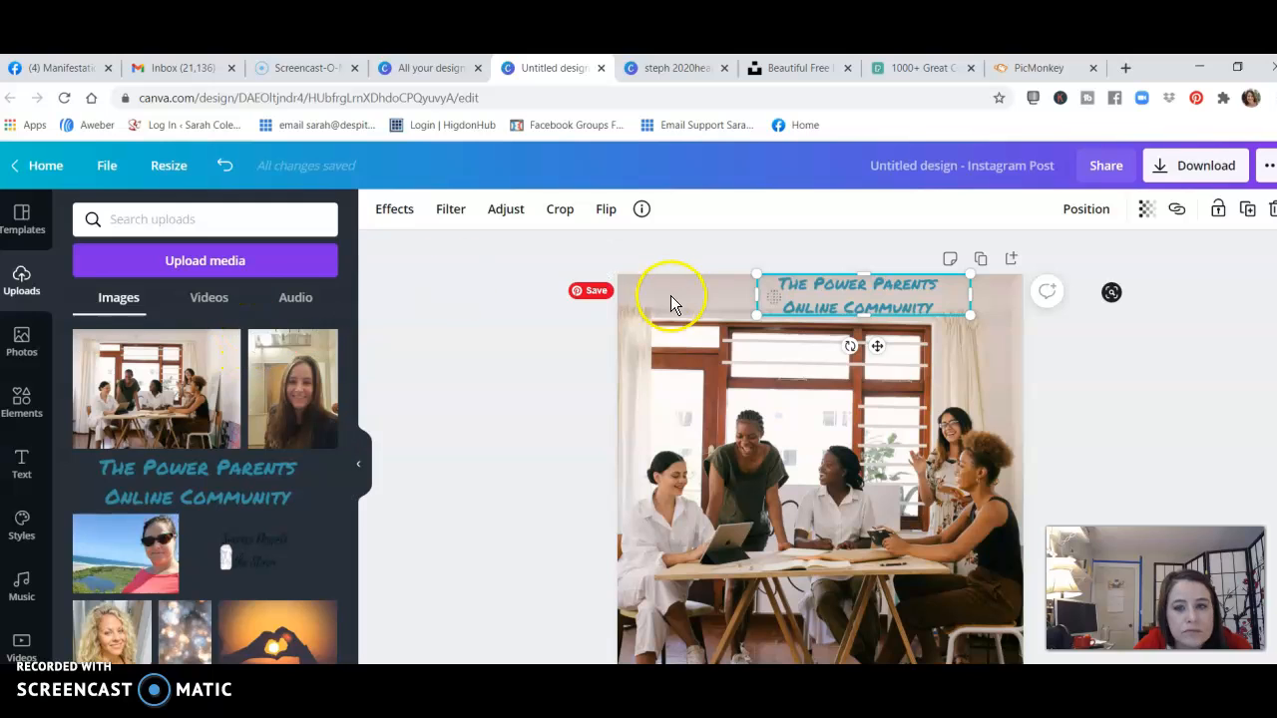
- Add the neon Pizza Party text style to the page and replace its wording with "2021" and "GOALS" on separate lines
left_click(22, 458)
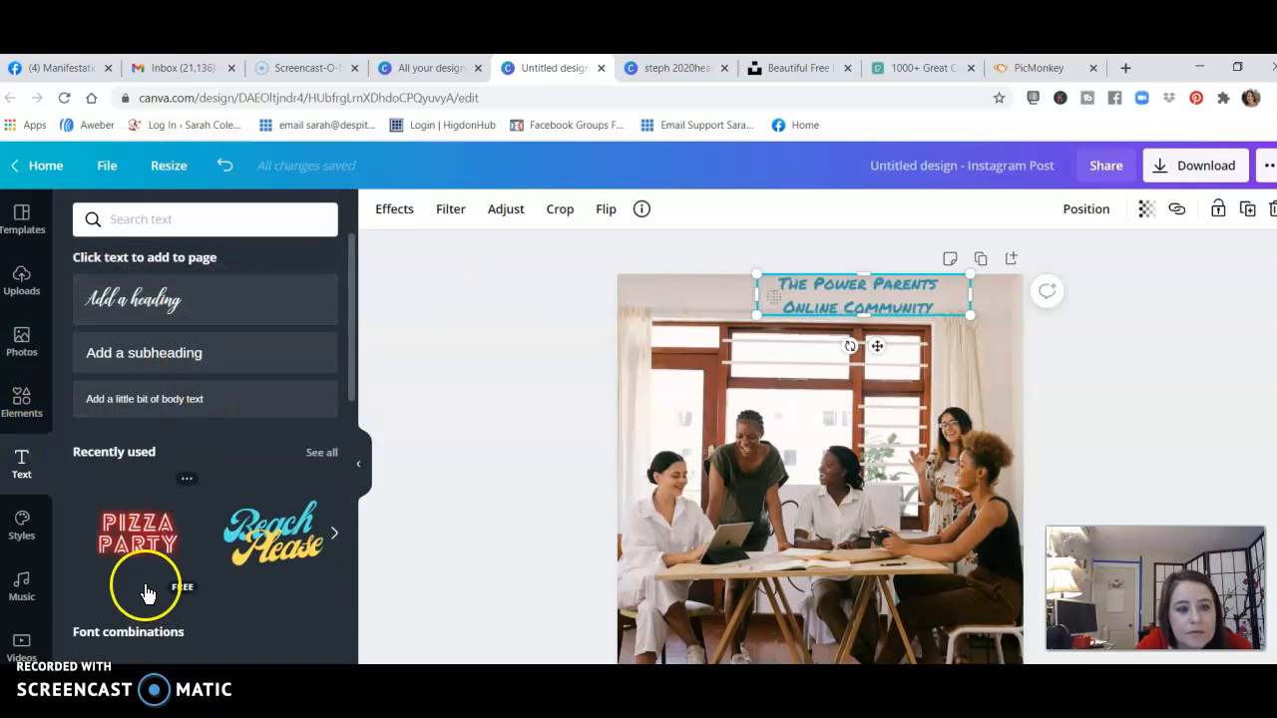
left_click(135, 534)
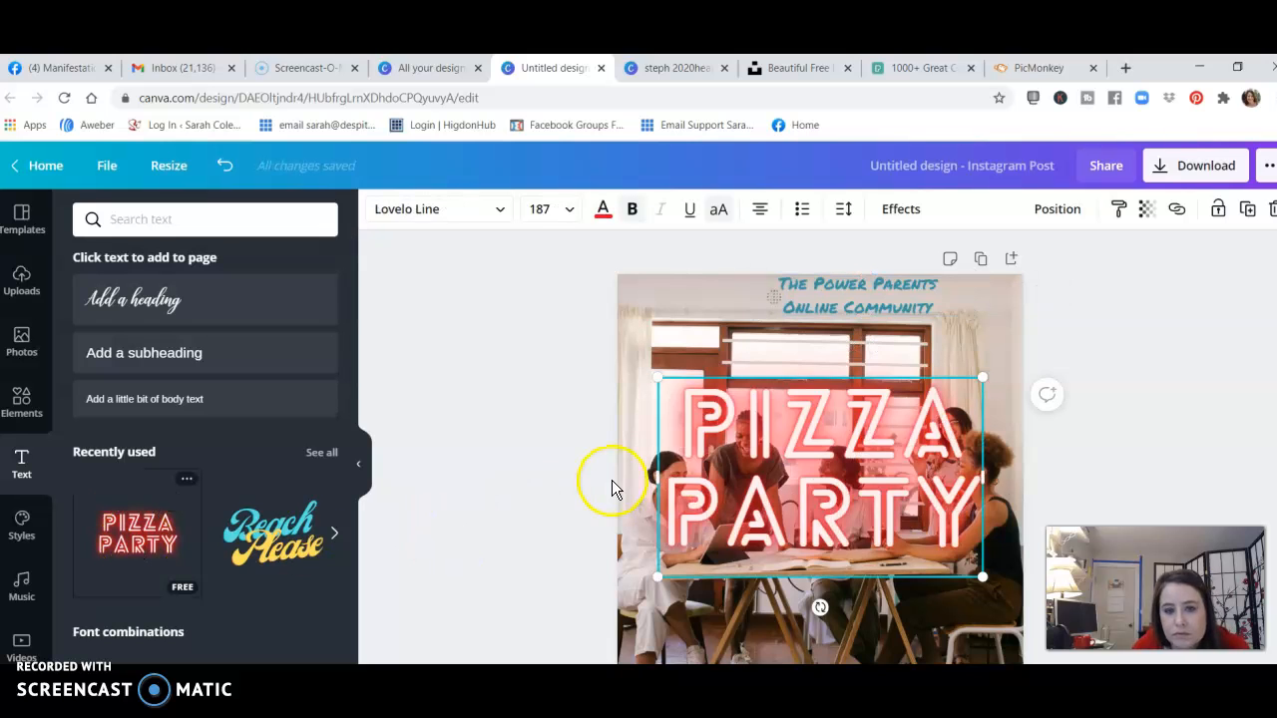
left_click(808, 470)
type("2020")
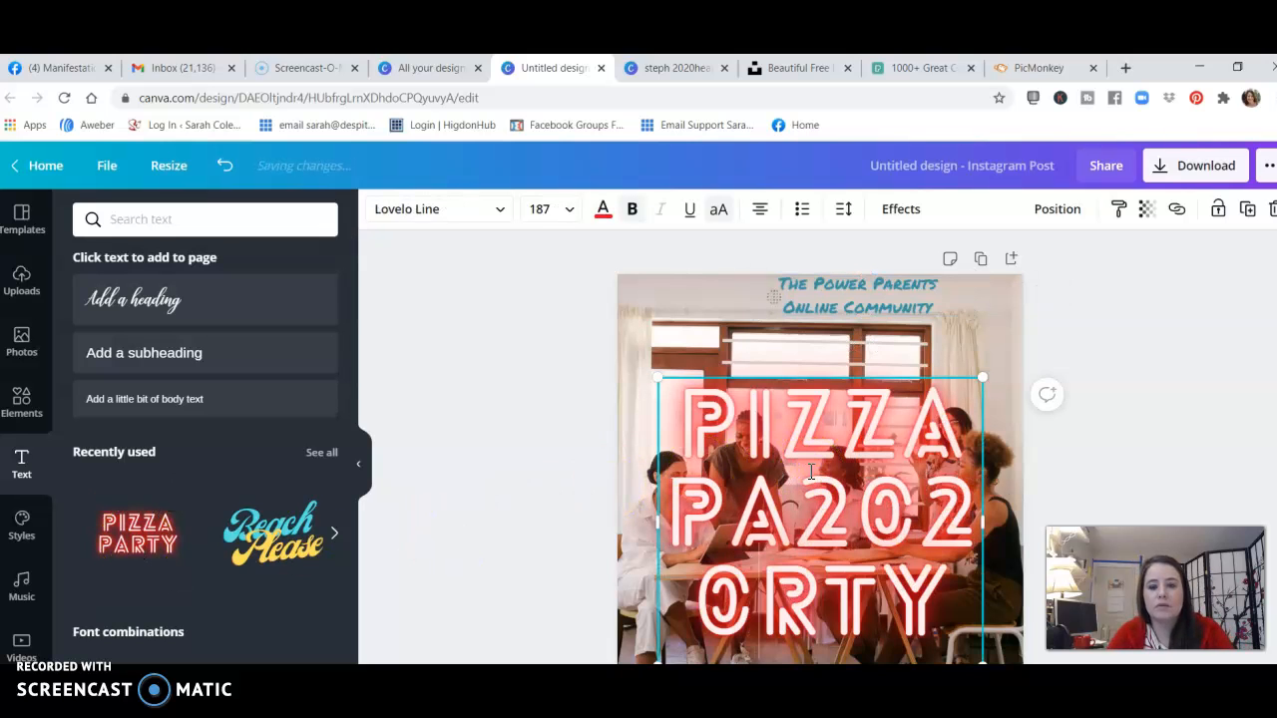
key("BackSpace")
key("BackSpace")
key("BackSpace")
key("BackSpace")
key("BackSpace")
key("BackSpace")
key("BackSpace")
key("BackSpace")
key("BackSpace")
key("BackSpace")
key("BackSpace")
key("BackSpace")
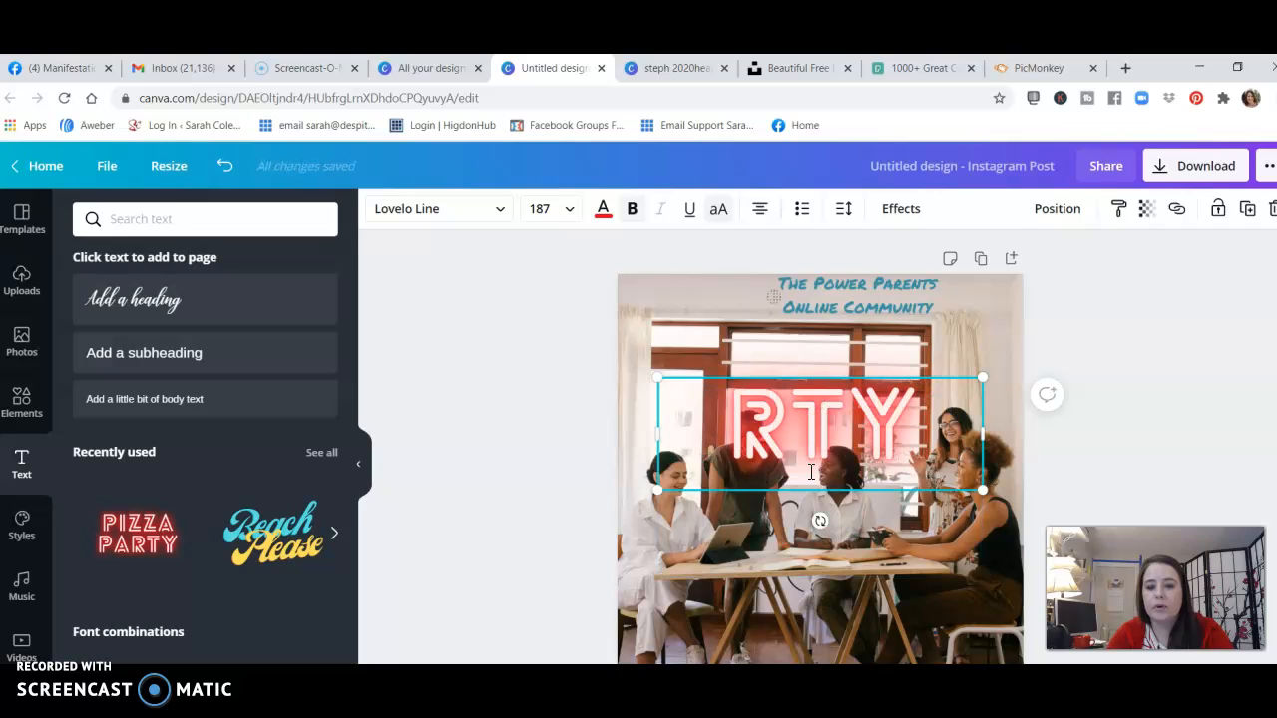
key("Delete")
key("Delete")
key("Delete")
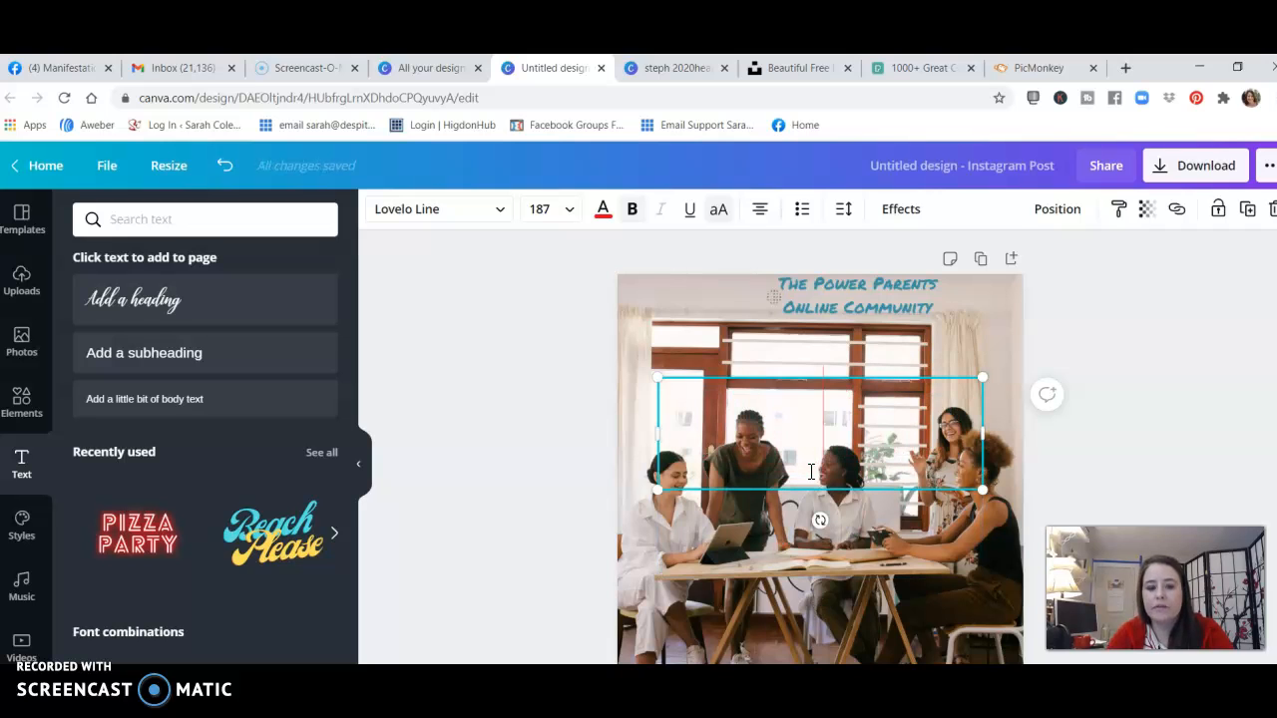
type("2021")
key("Return")
type("GO")
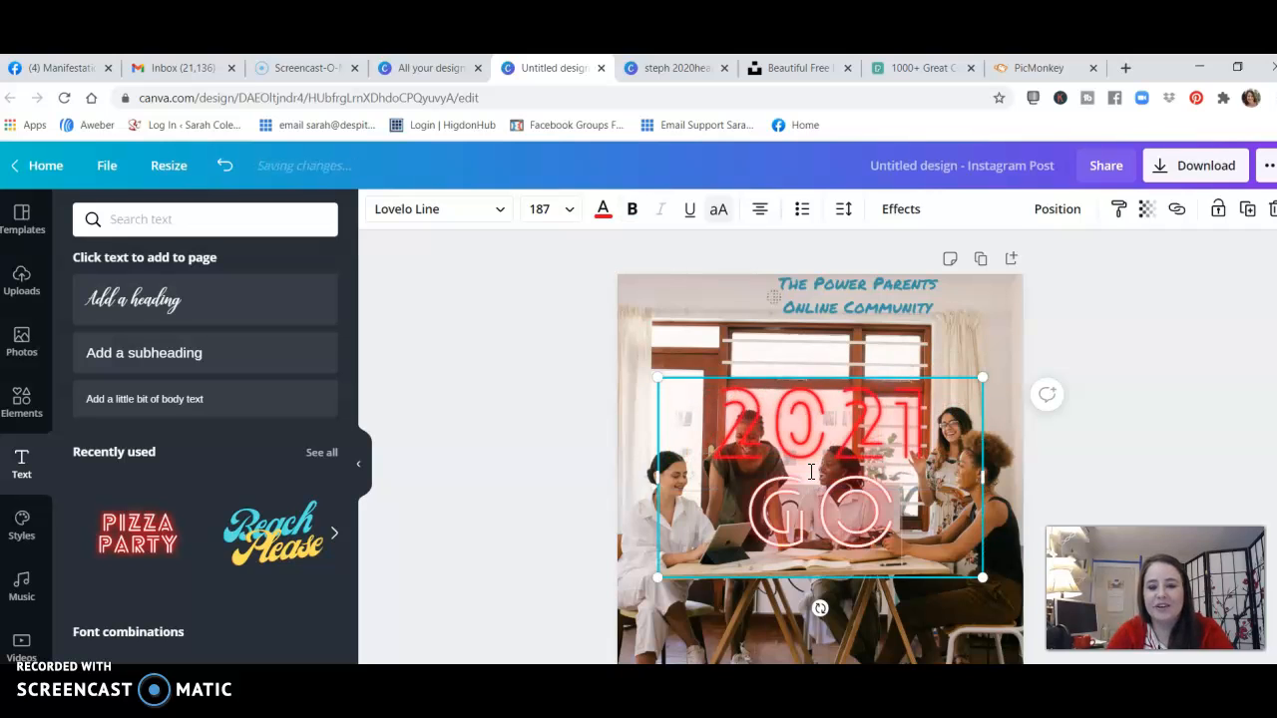
type("ALS")
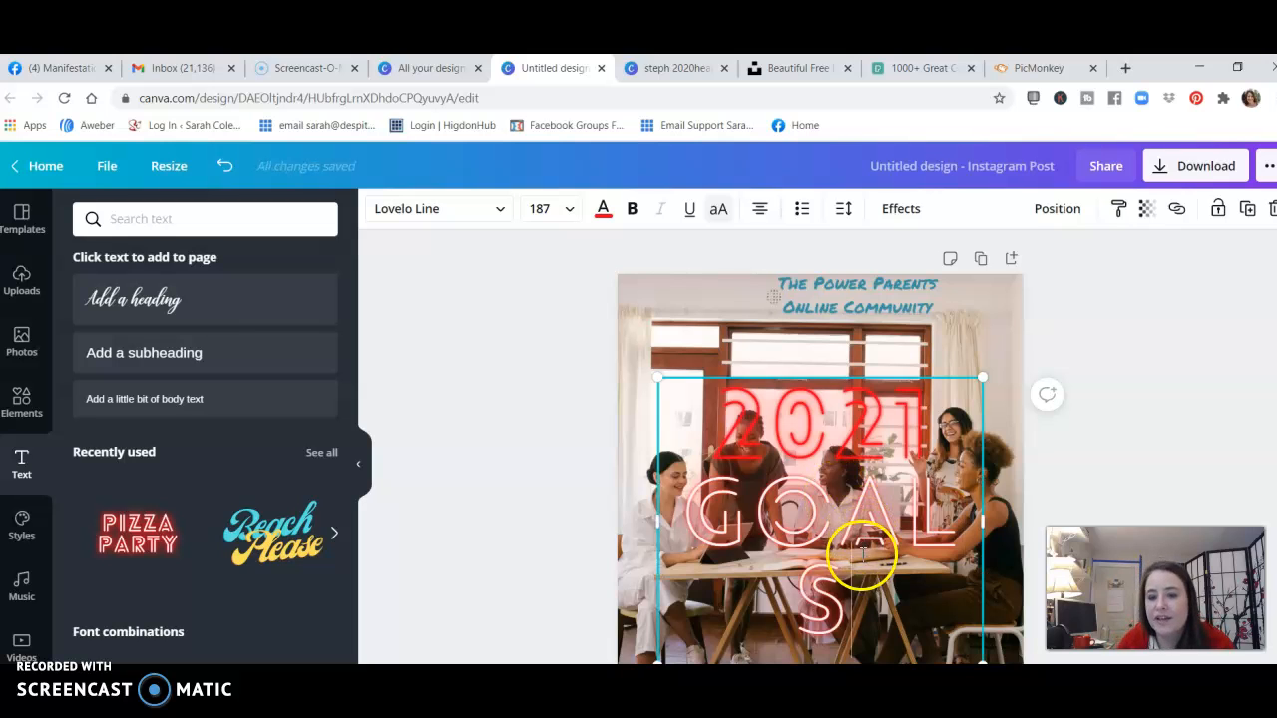
- Widen the neon text so GOALS fits on one line, enlarge it to size 204, and center it on the page
left_click_drag(984, 527, 1002, 533)
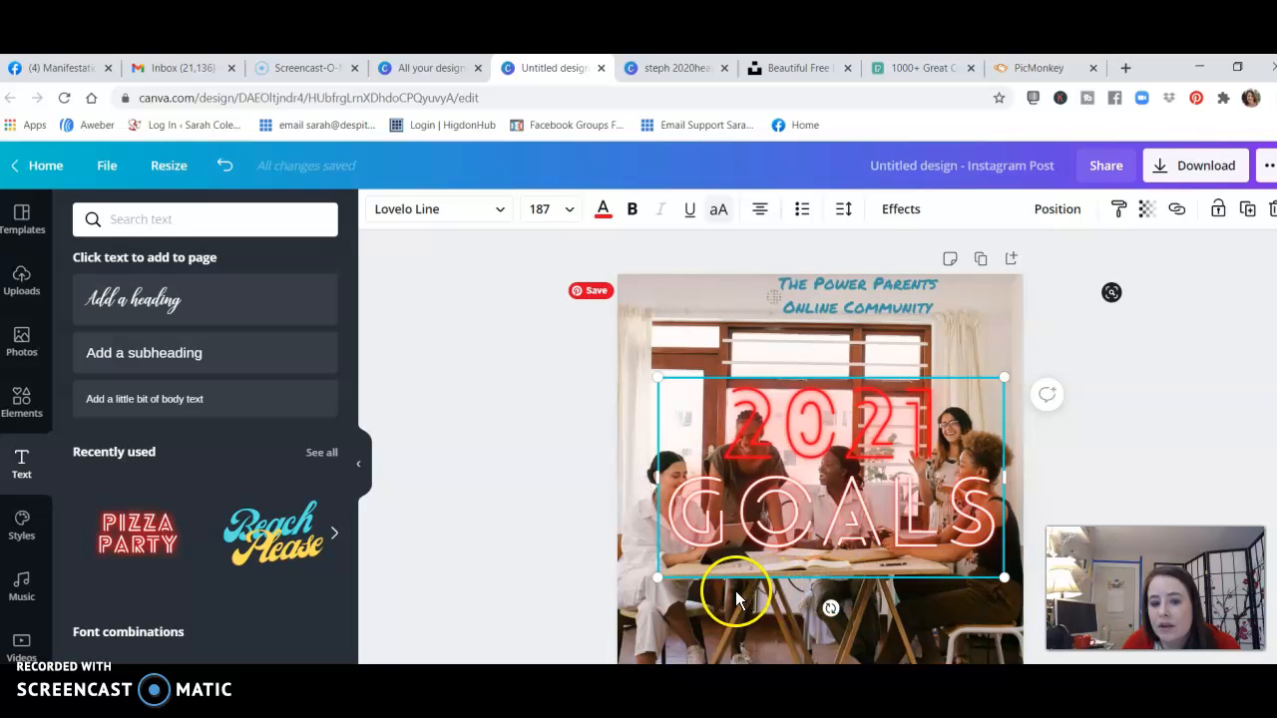
left_click_drag(657, 584, 631, 605)
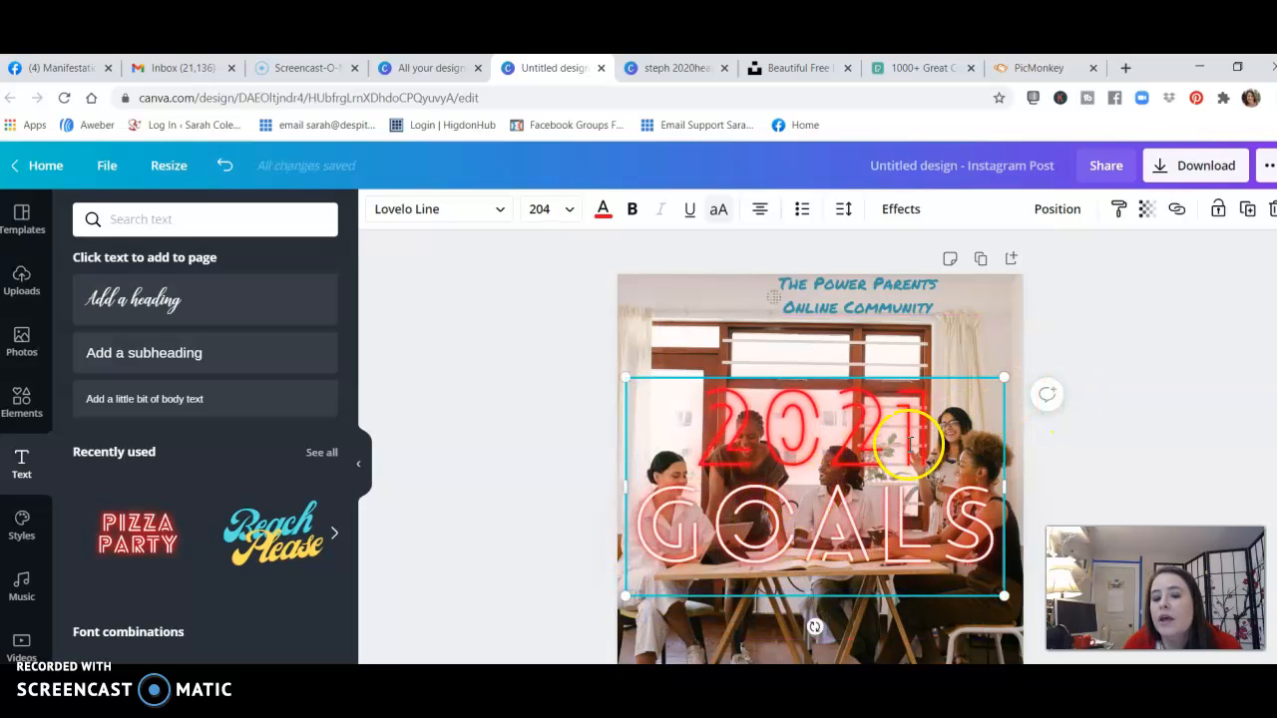
left_click(1180, 332)
left_click(812, 463)
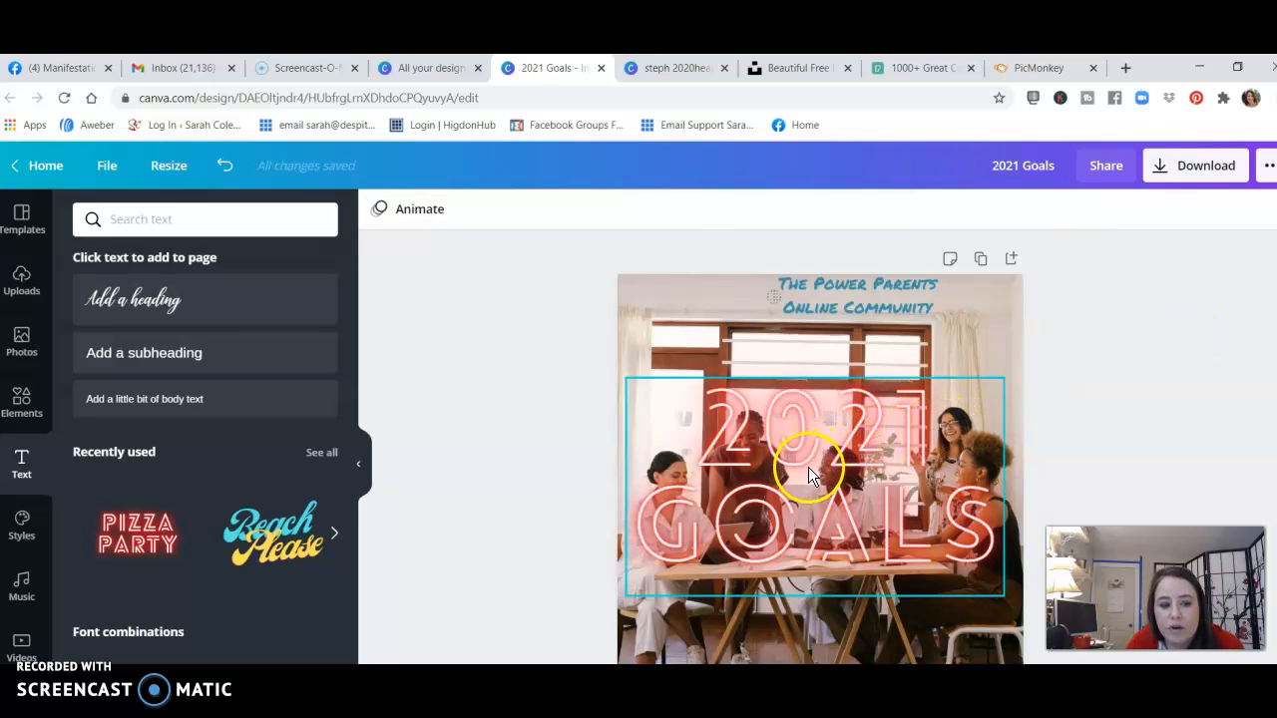
left_click_drag(807, 467, 818, 452)
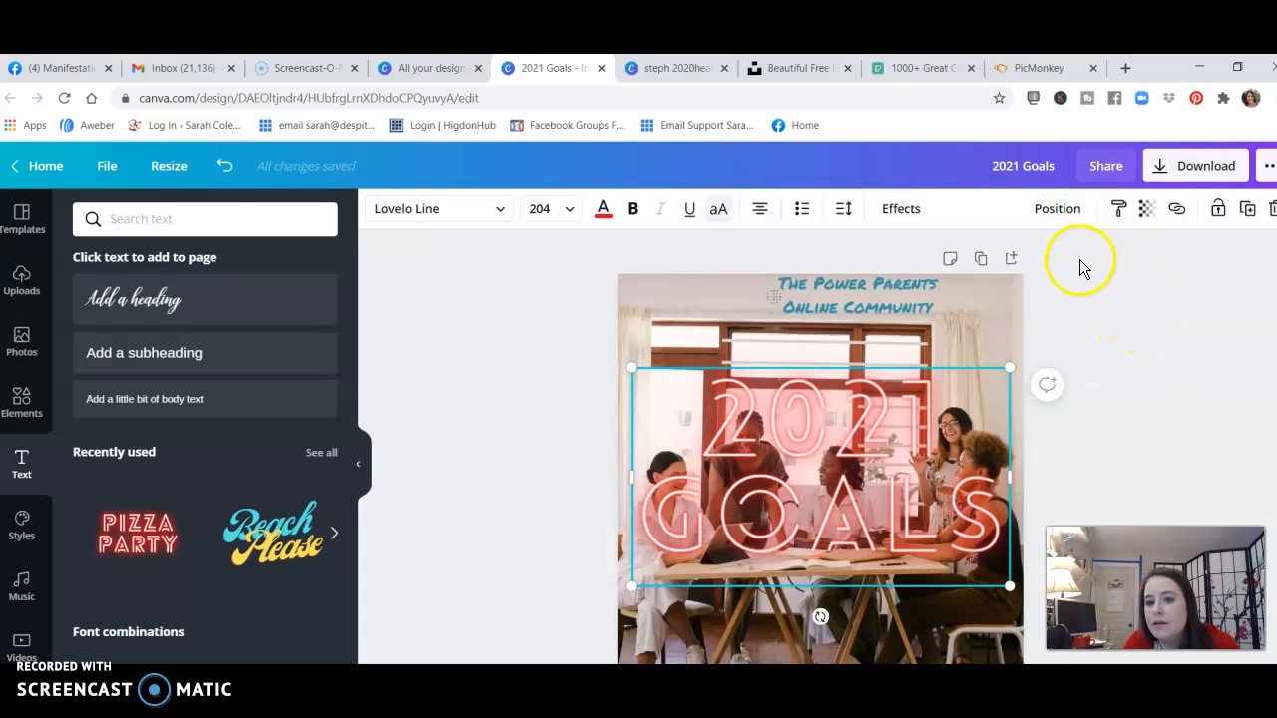
- Set the transparency of the neon "2021 GOALS" text to 50
left_click(1147, 211)
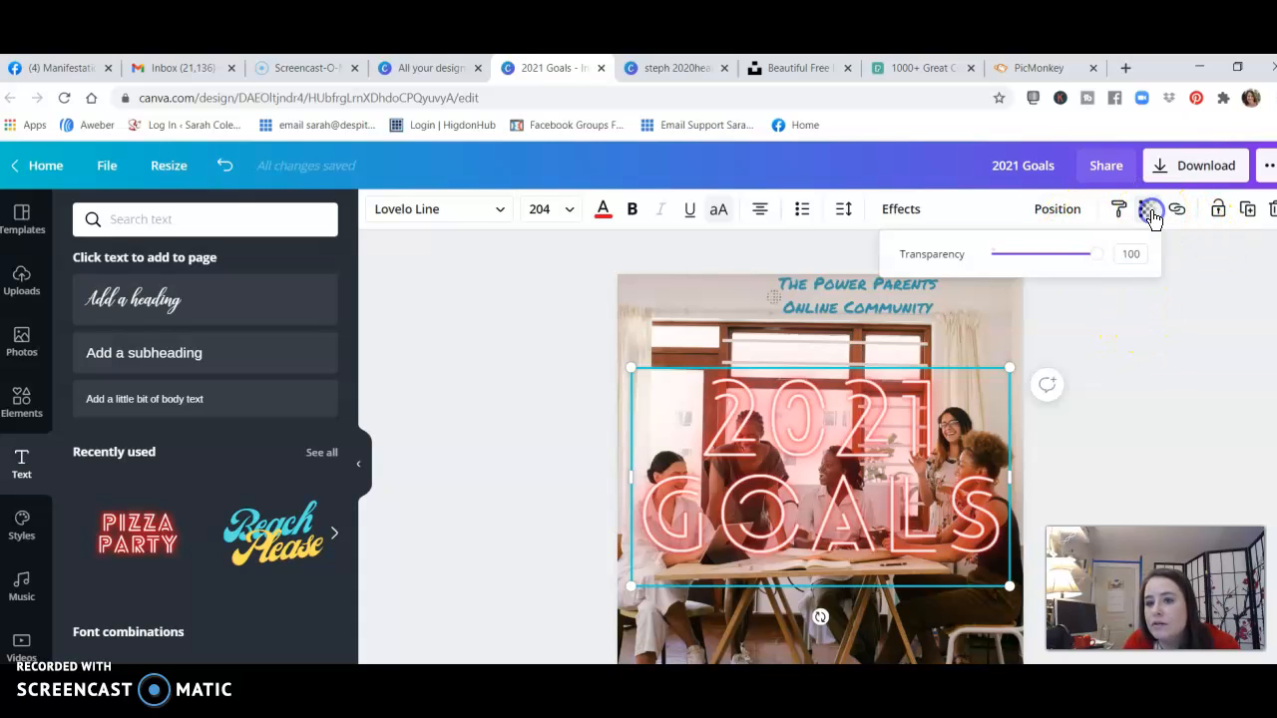
right_click(1043, 251)
left_click(1066, 251)
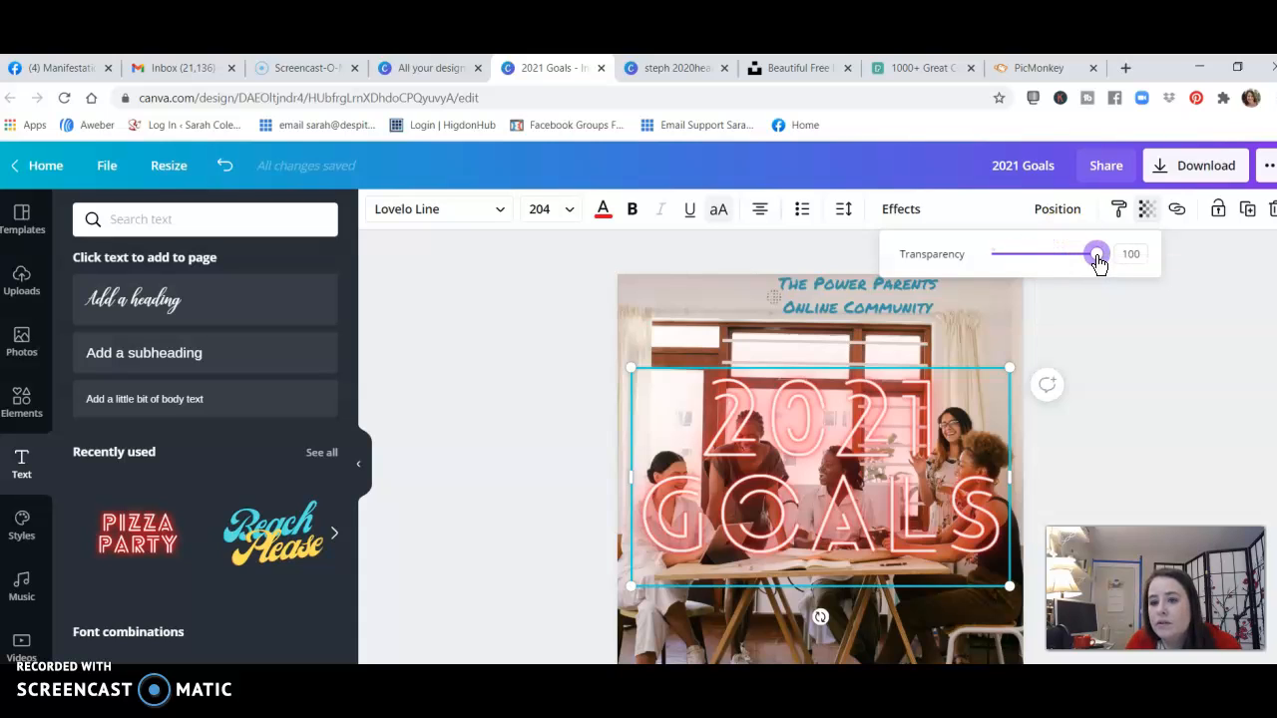
left_click_drag(1096, 261, 1046, 268)
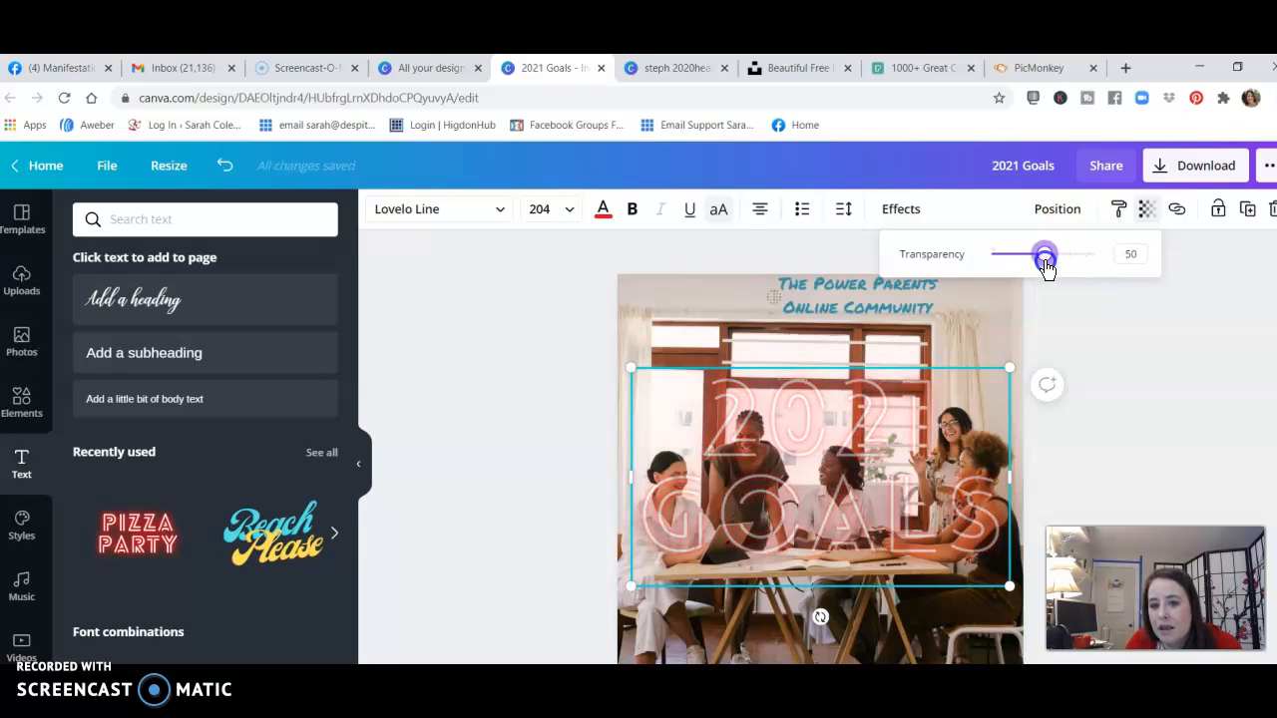
left_click(1159, 361)
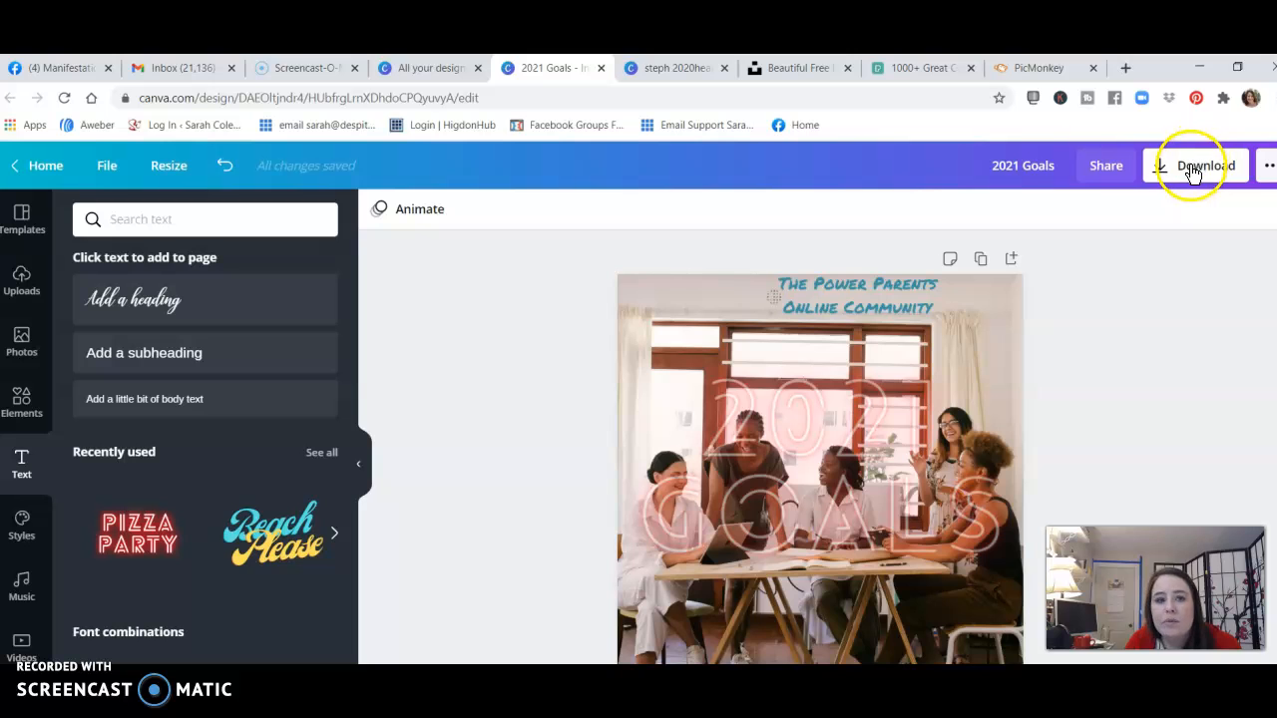
- Apply the Breathe animation to the page and download the design as an MP4 video
left_click(420, 209)
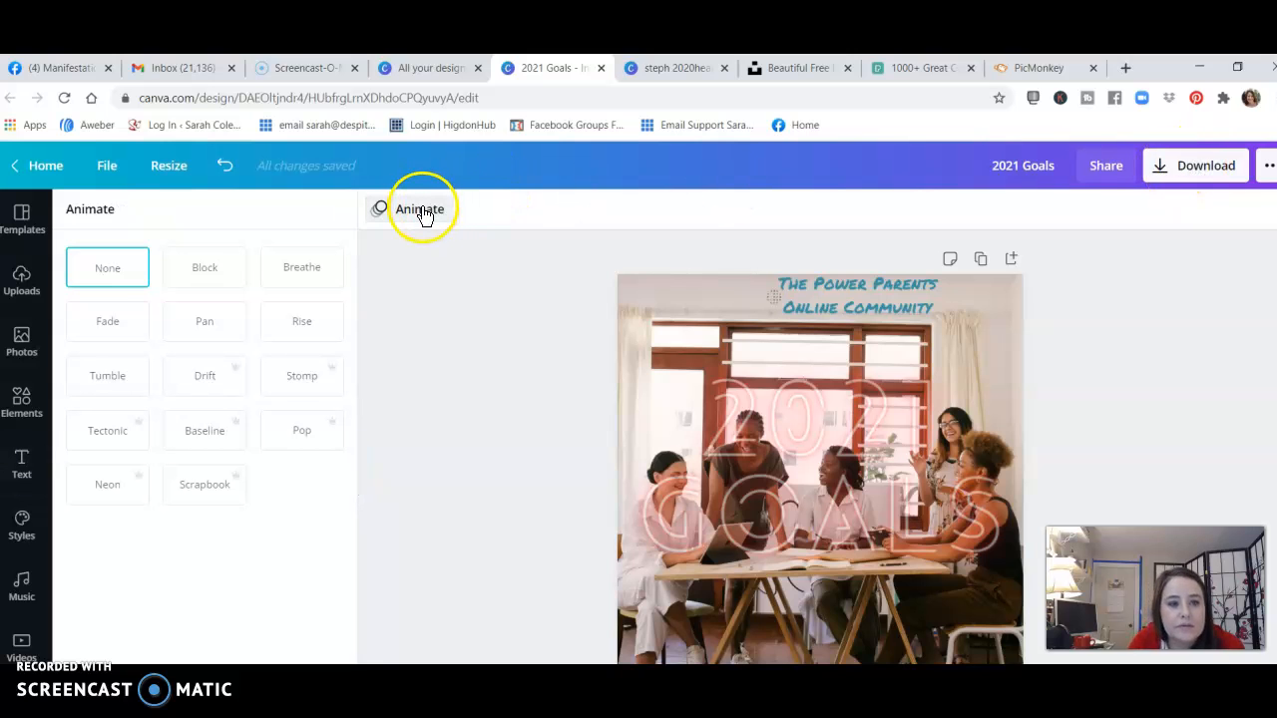
left_click(223, 265)
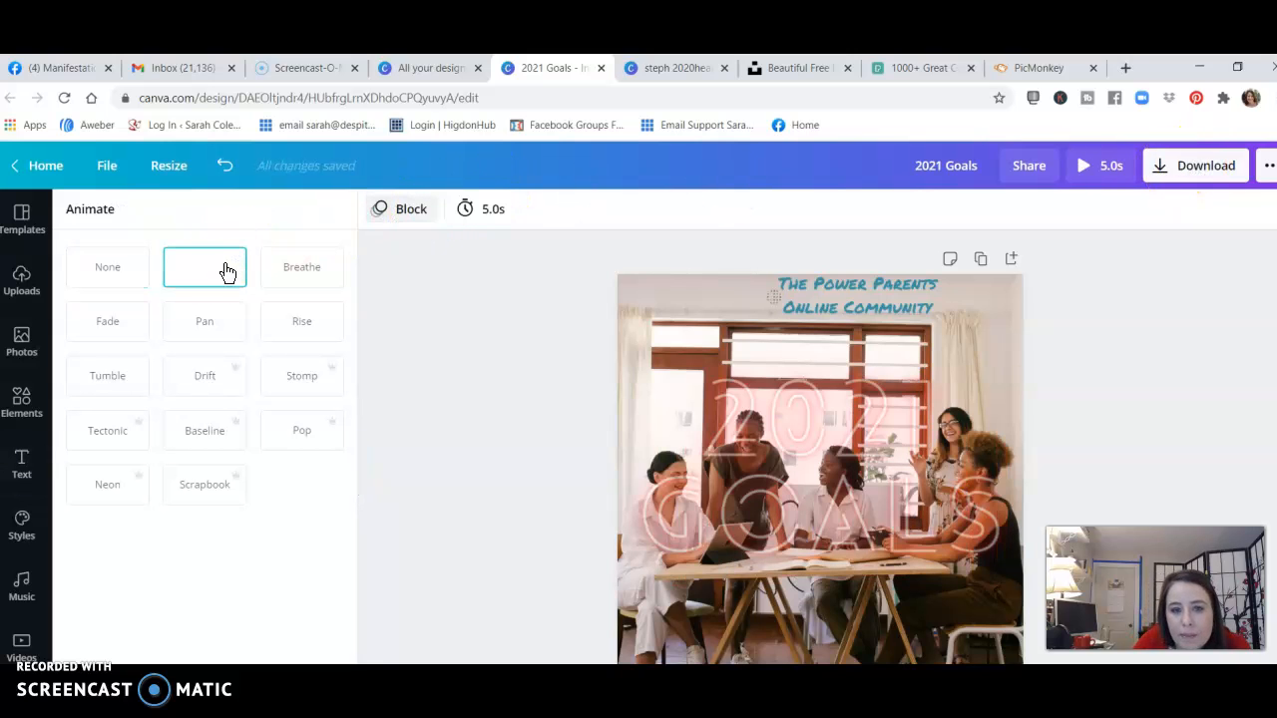
left_click(304, 275)
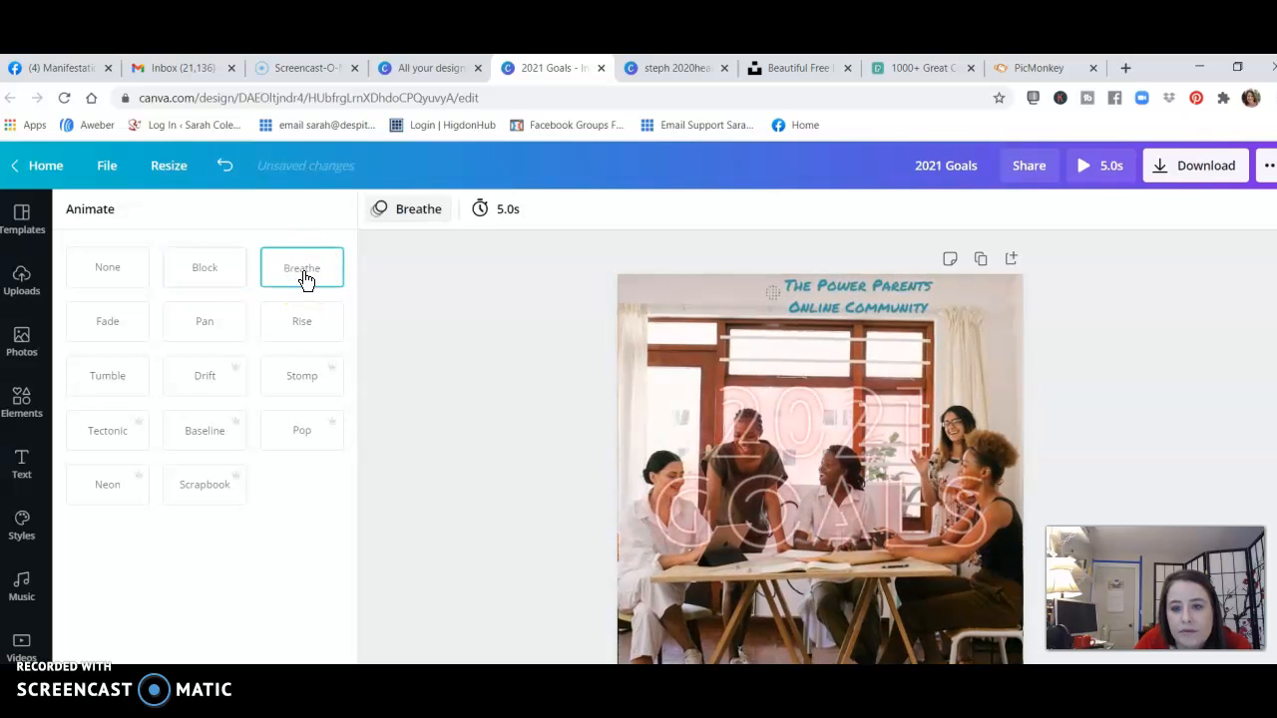
left_click(420, 297)
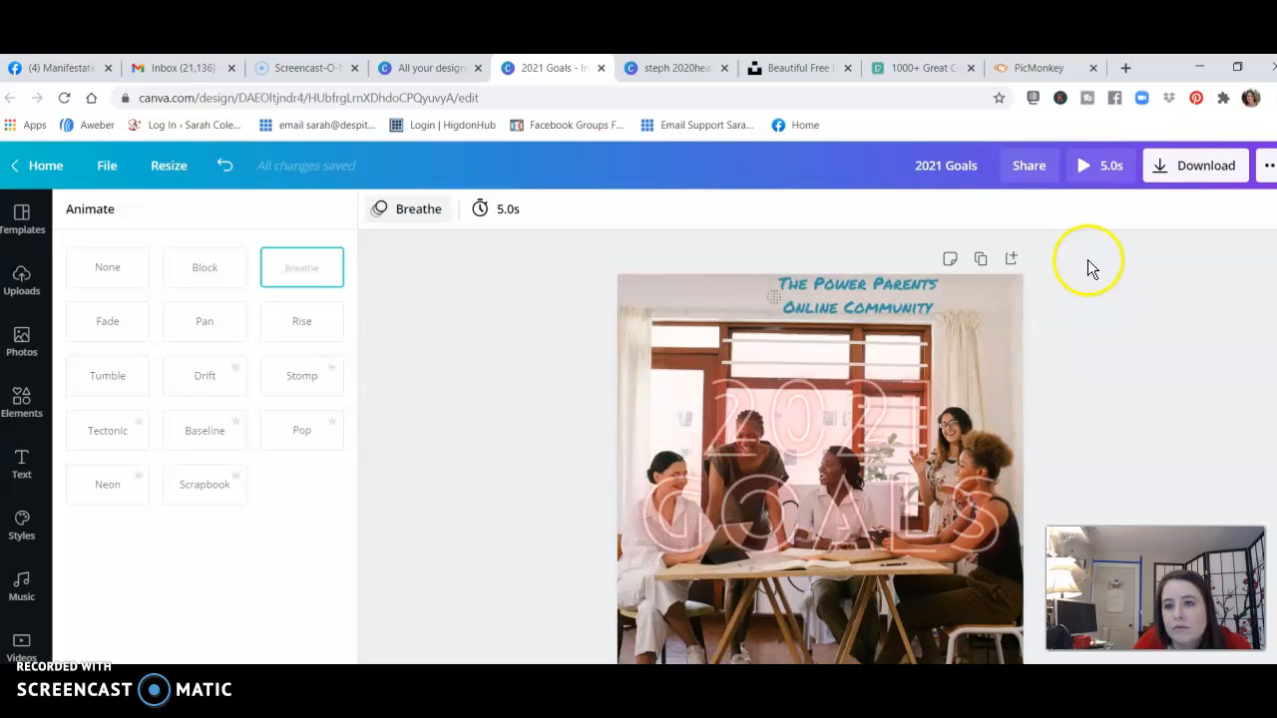
left_click(1183, 170)
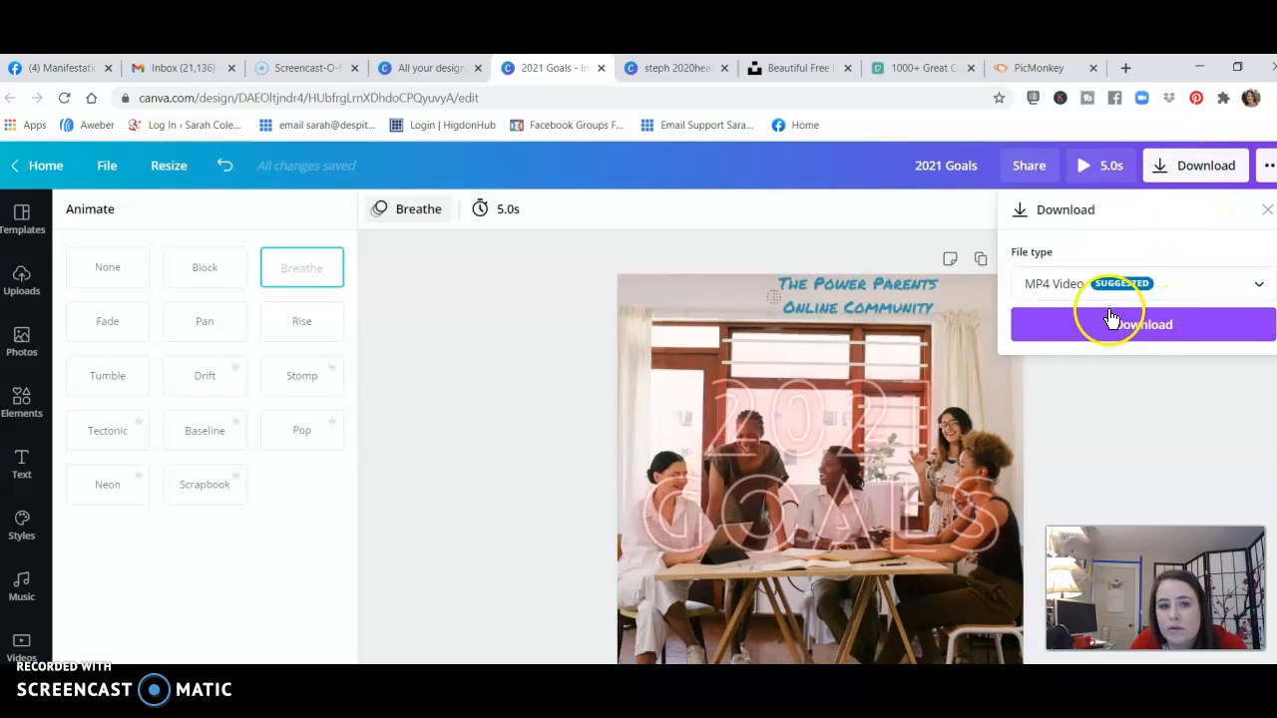
left_click(1133, 325)
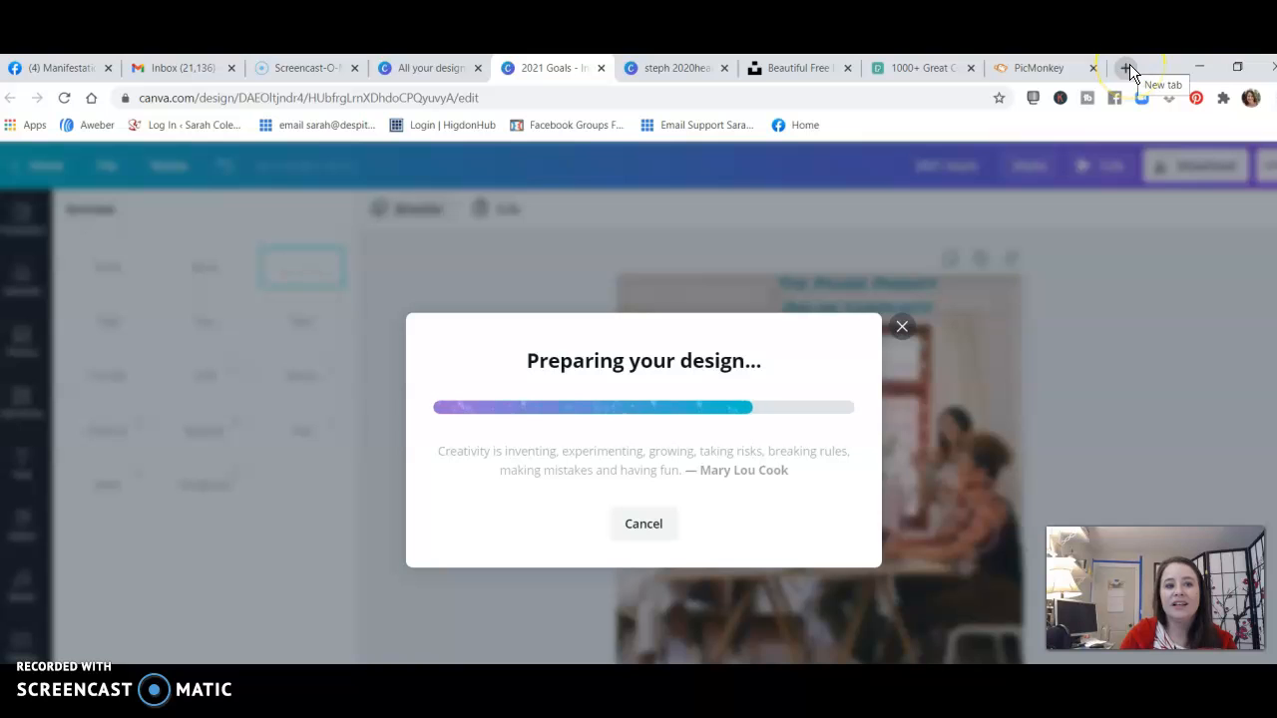
- Switch to Facebook, open The Power Parents Online Community group, and close the open chat windows
left_click(64, 68)
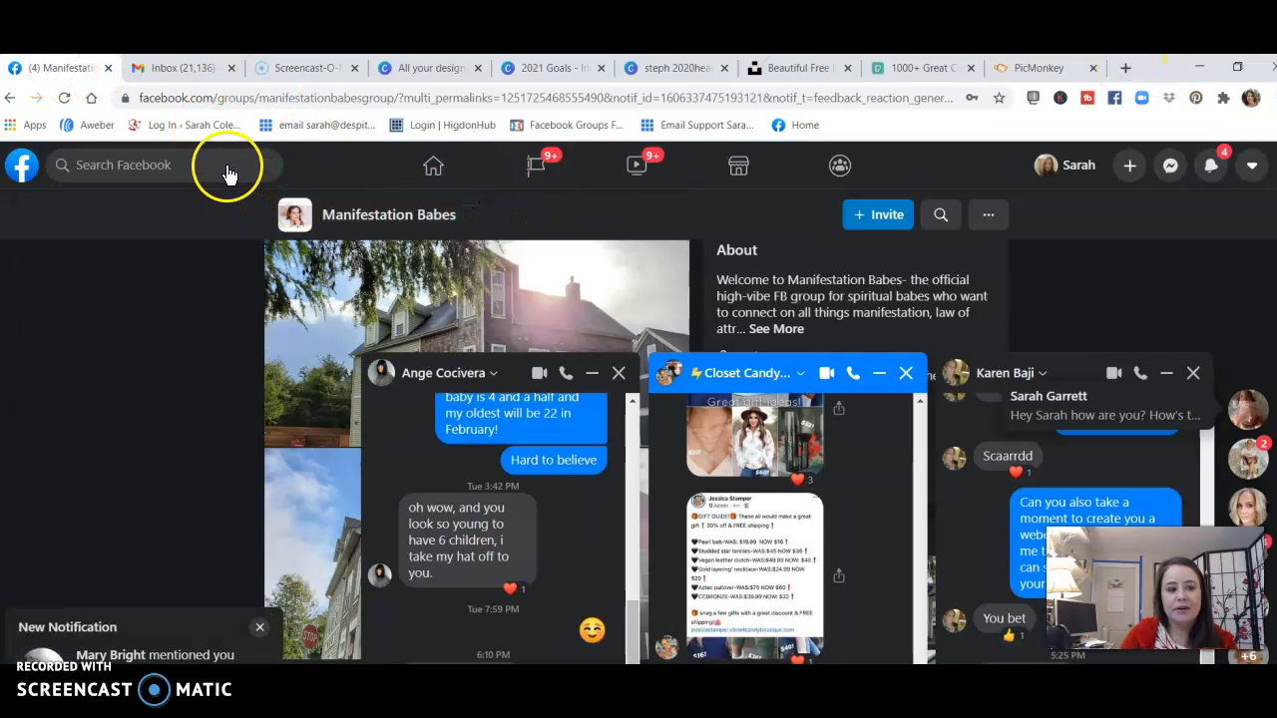
left_click(223, 168)
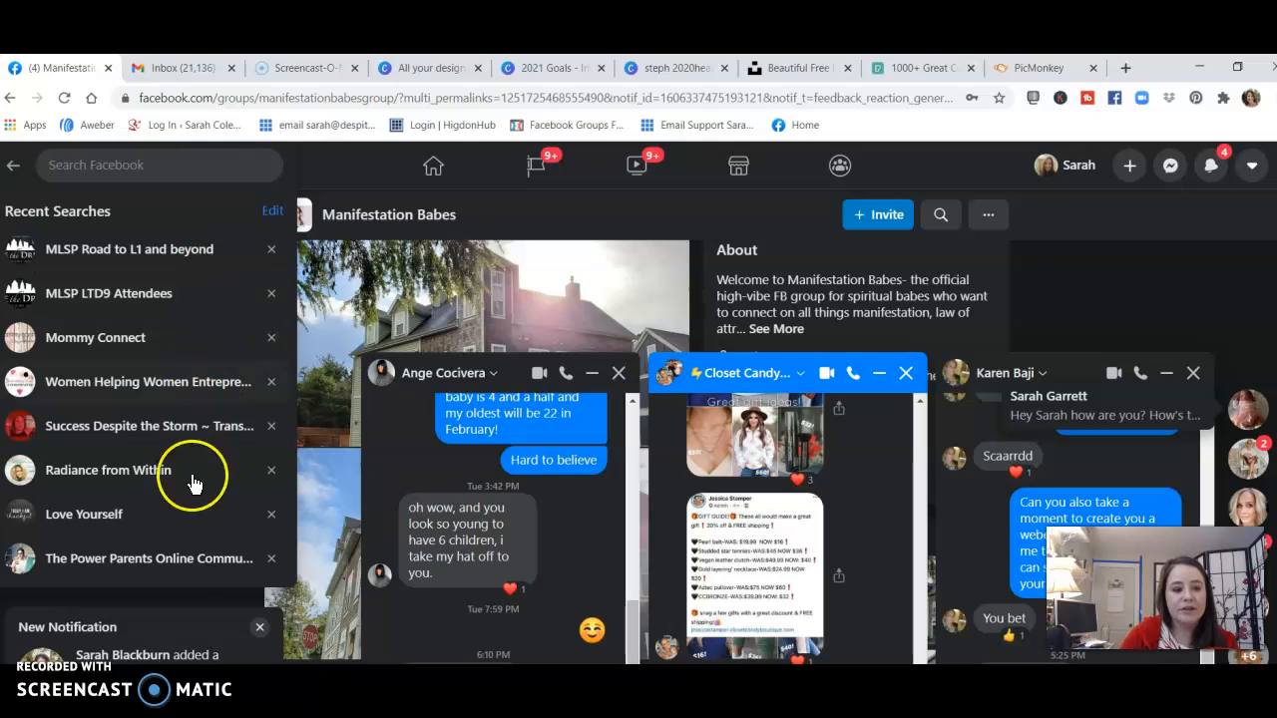
left_click(194, 558)
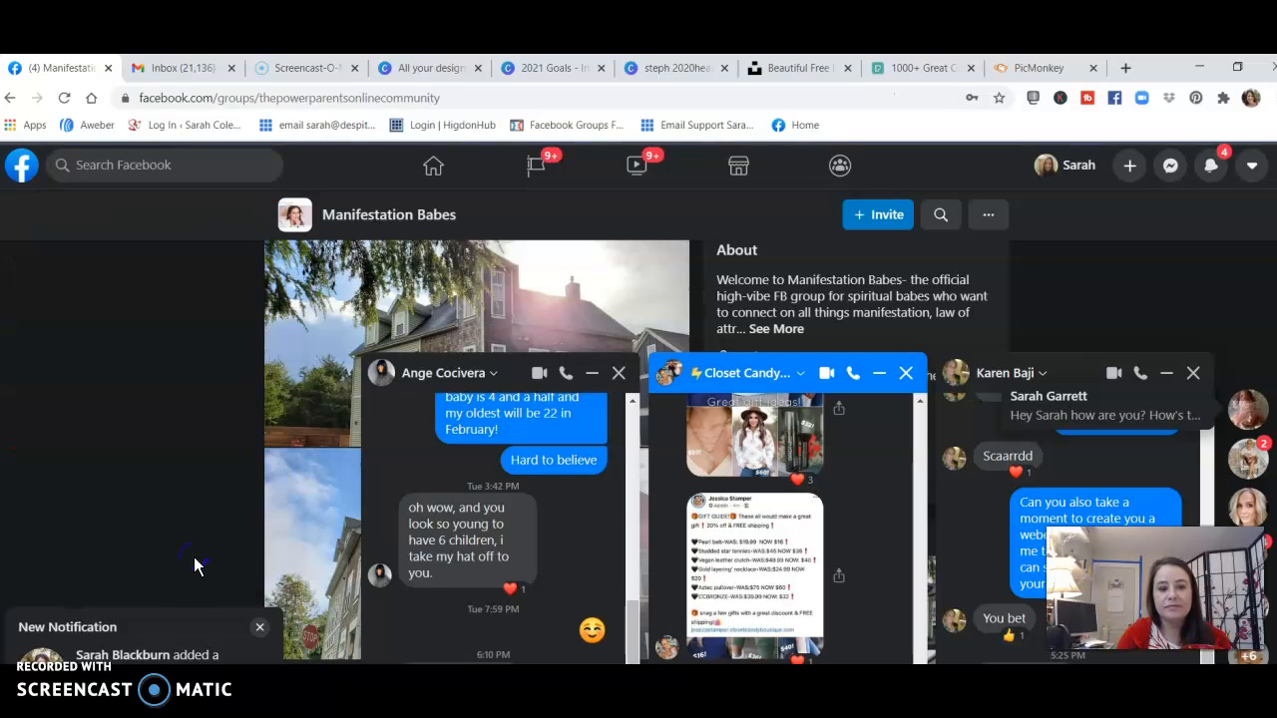
left_click(909, 377)
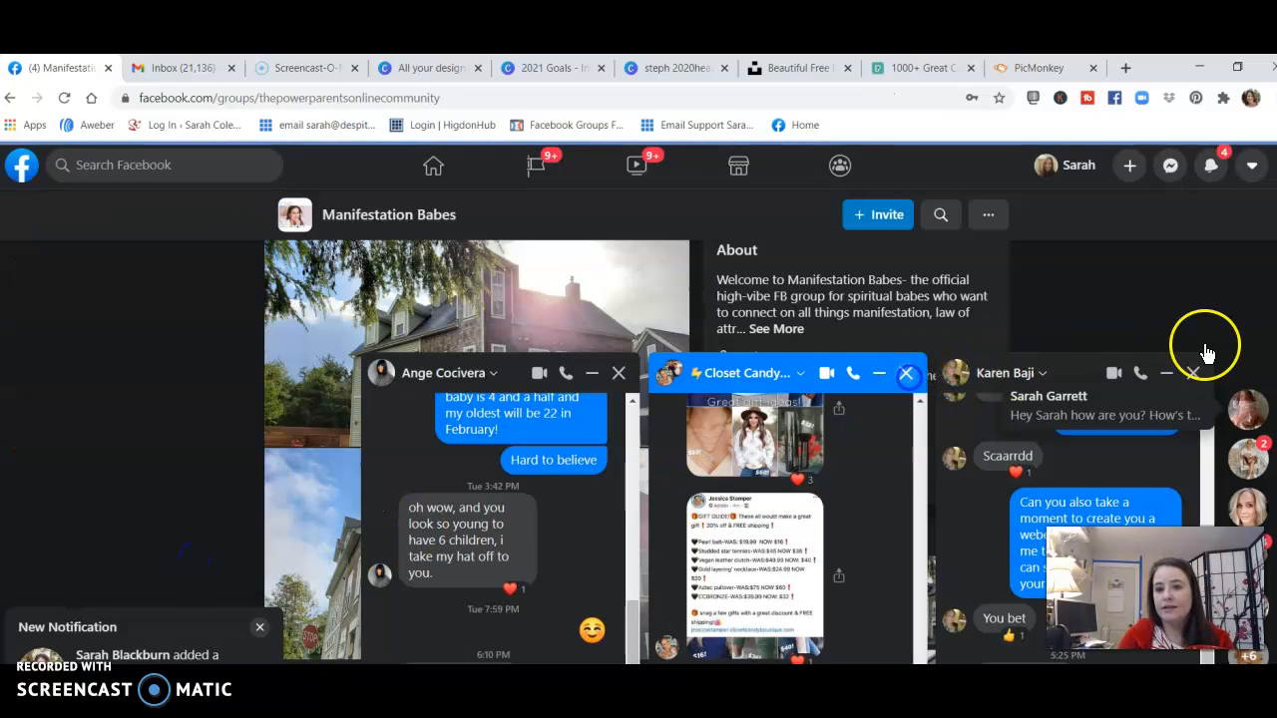
left_click(1196, 377)
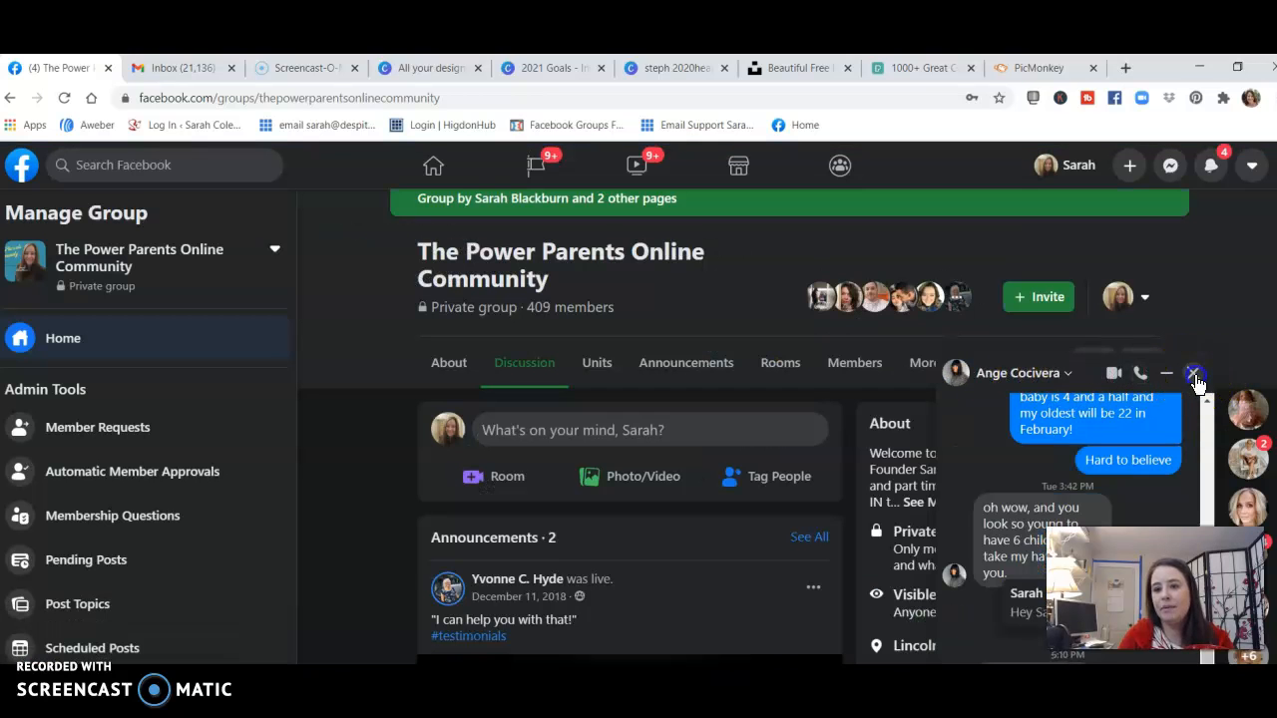
left_click(1193, 373)
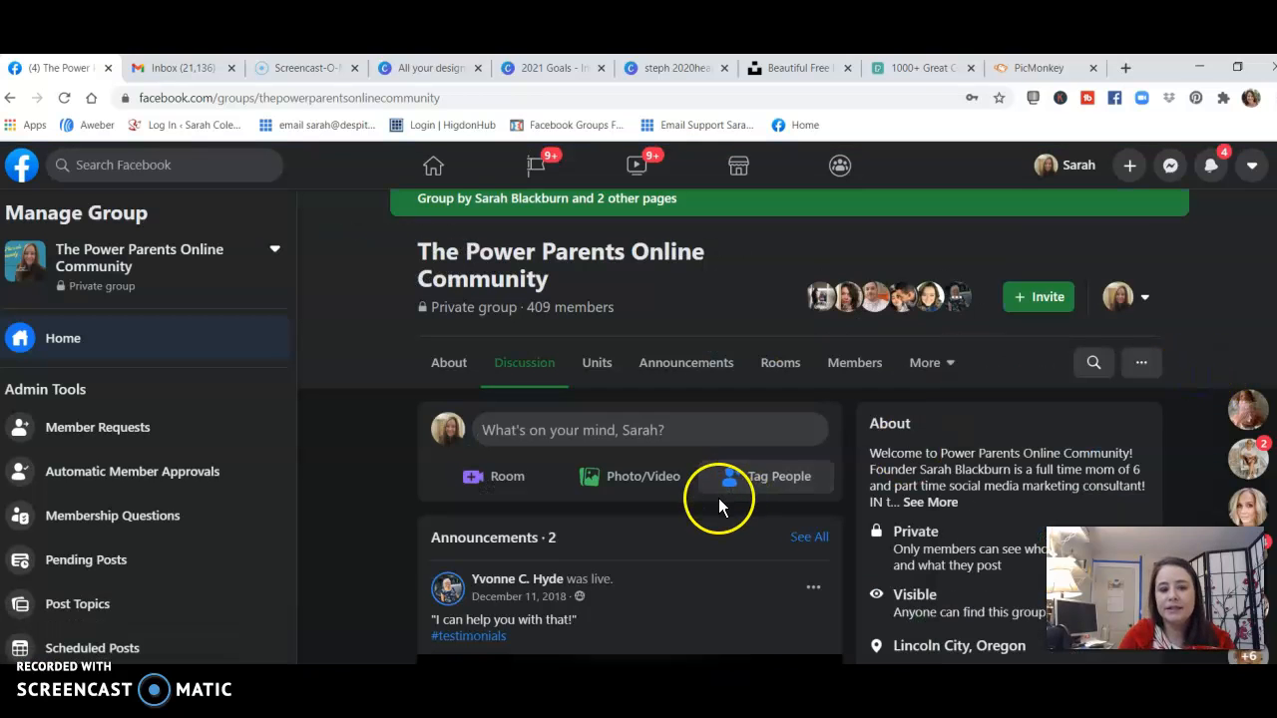
left_click(628, 475)
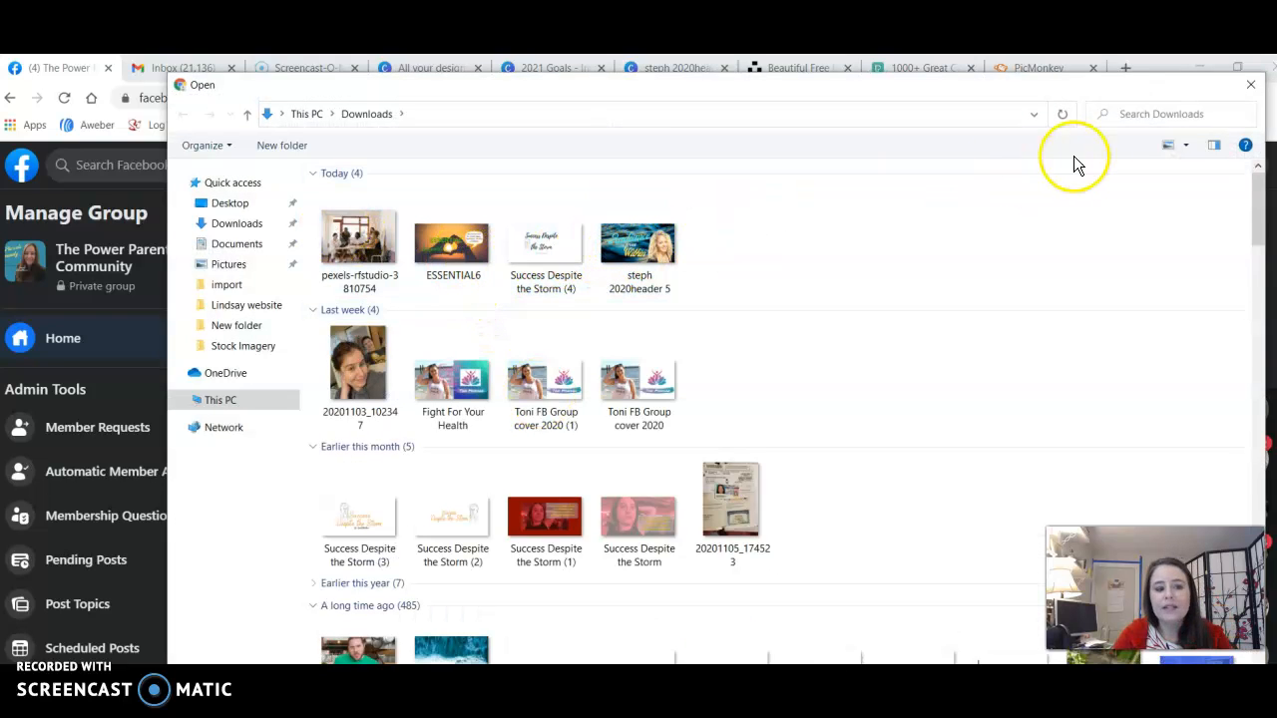
left_click(1251, 86)
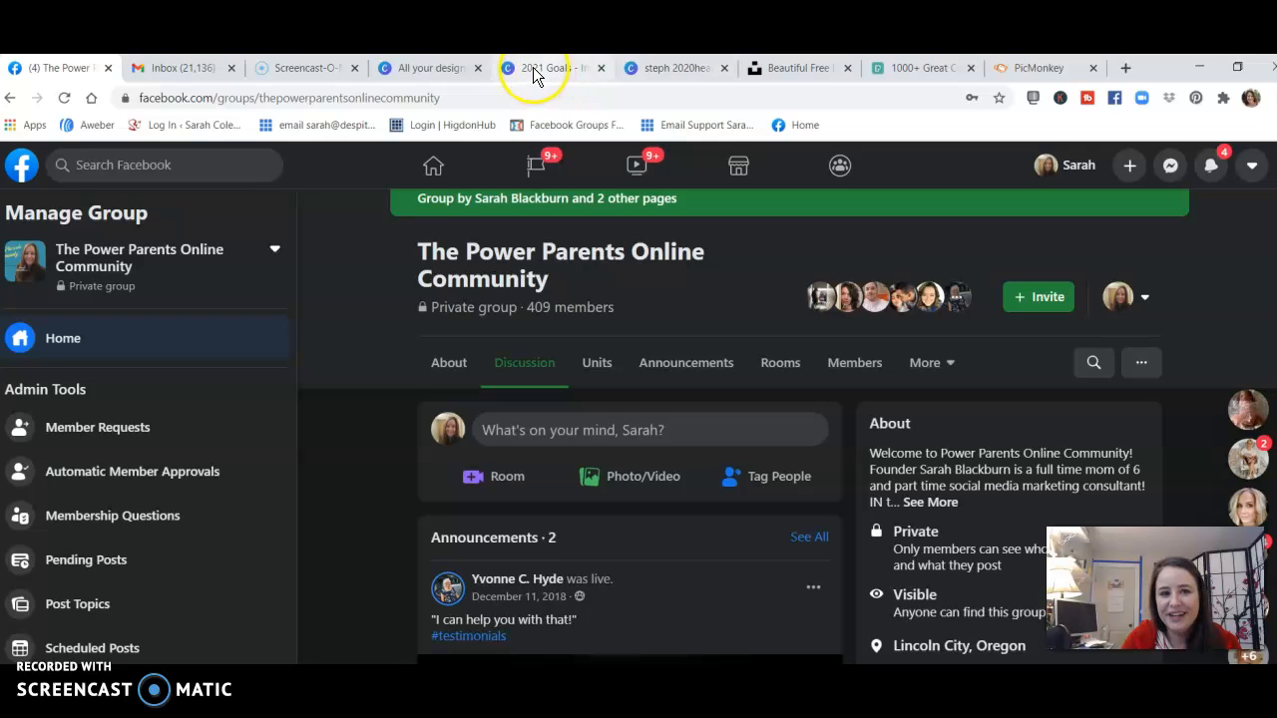
left_click(661, 67)
left_click(544, 69)
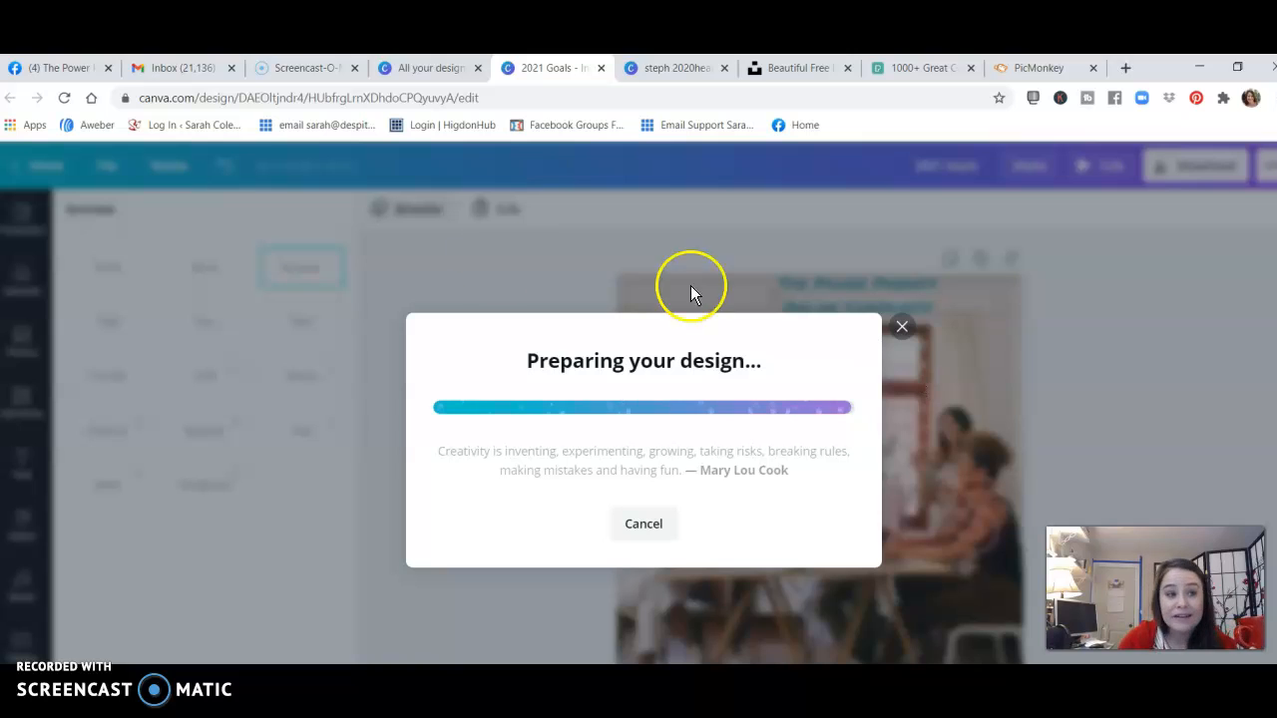
left_click(59, 68)
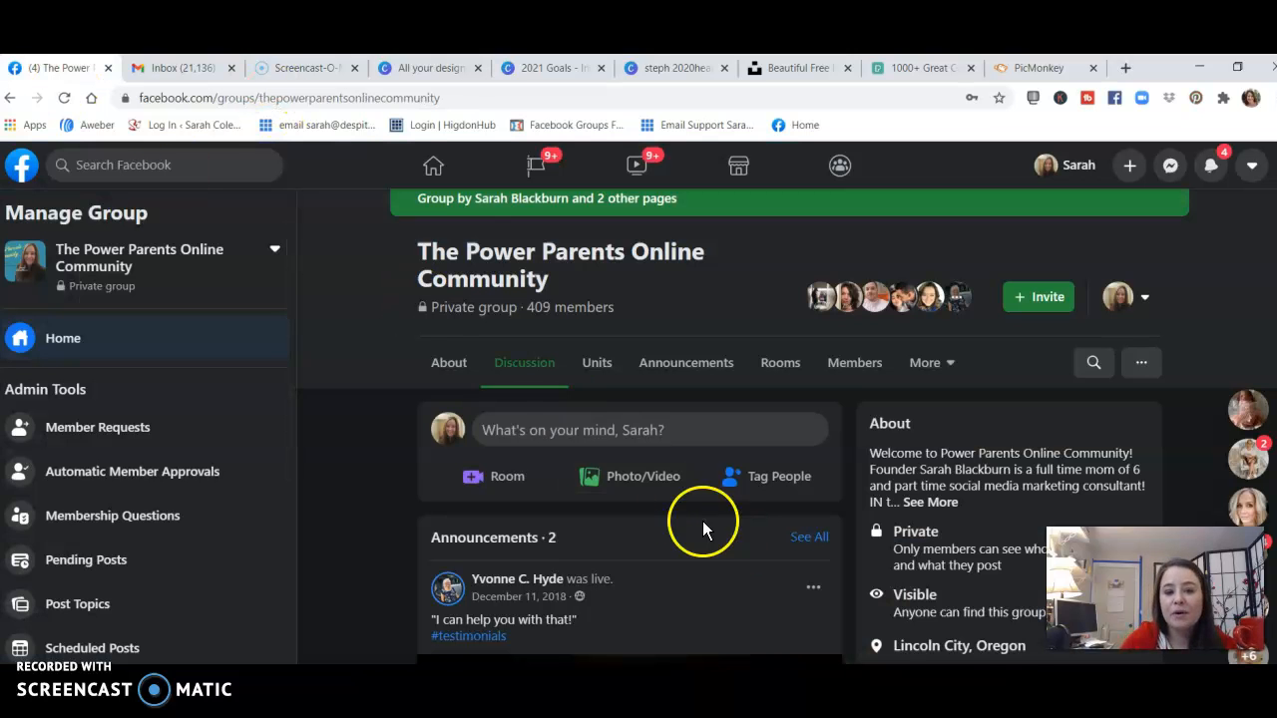
- Create a new group post with the downloaded pexels-rfstudio-3810754 photo attached
left_click(674, 474)
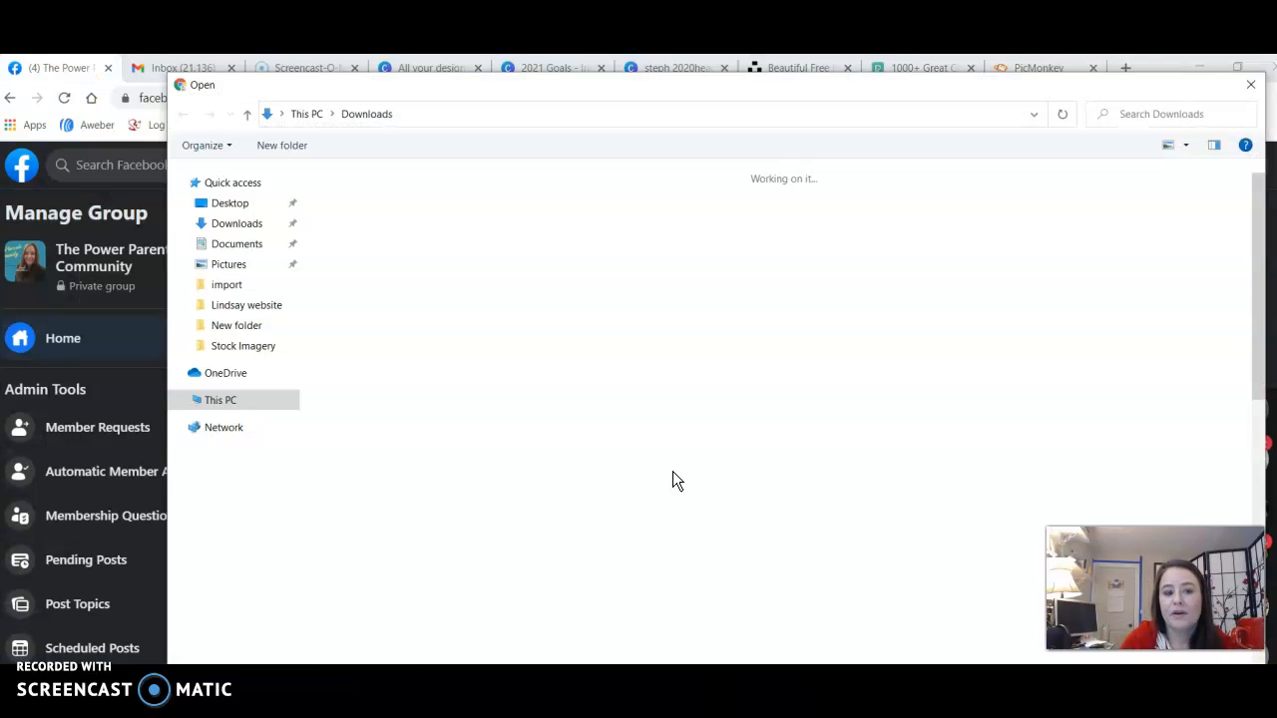
left_click(342, 217)
double_click(672, 331)
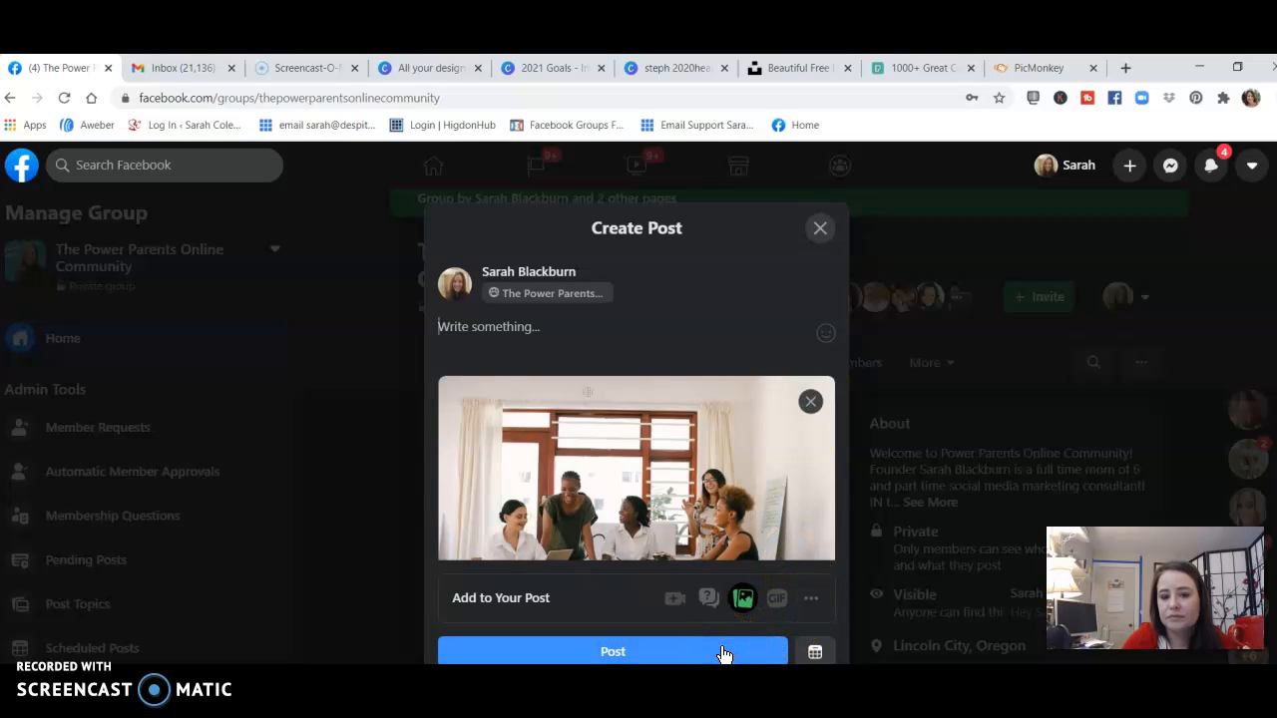
- Schedule the group post for Nov 25, 2020 at 9:15 PM
left_click(818, 653)
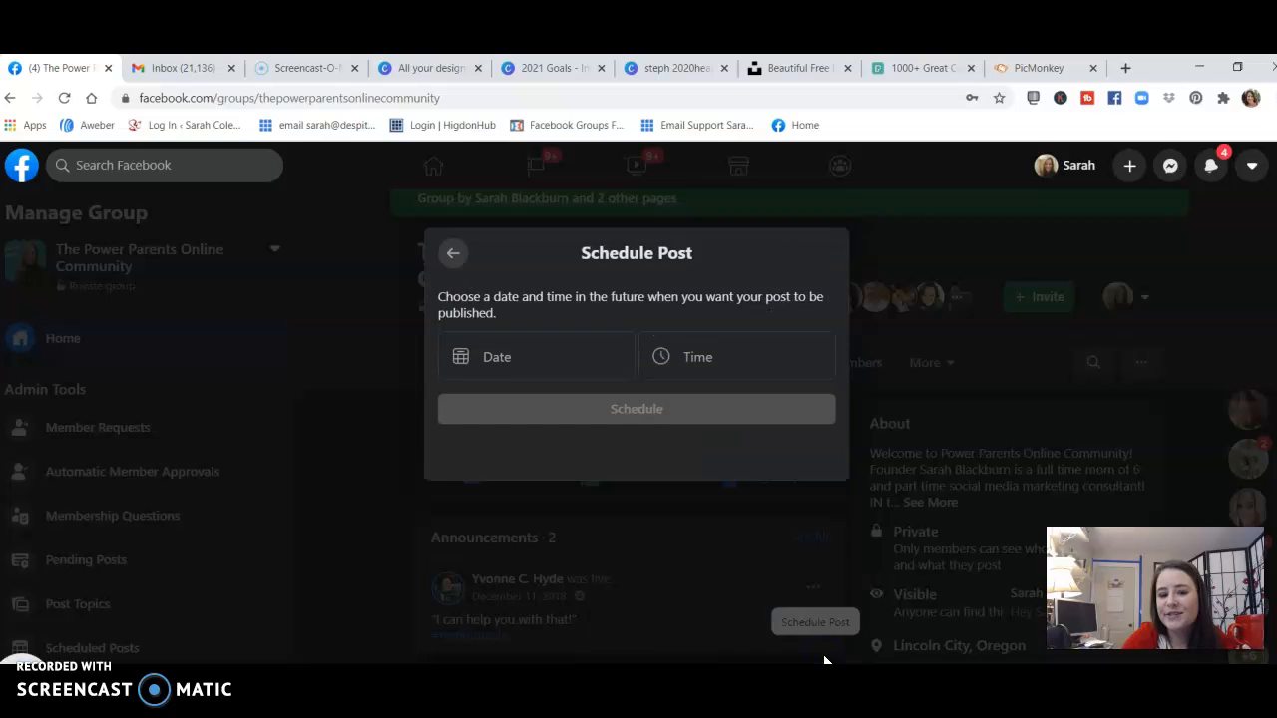
left_click(560, 370)
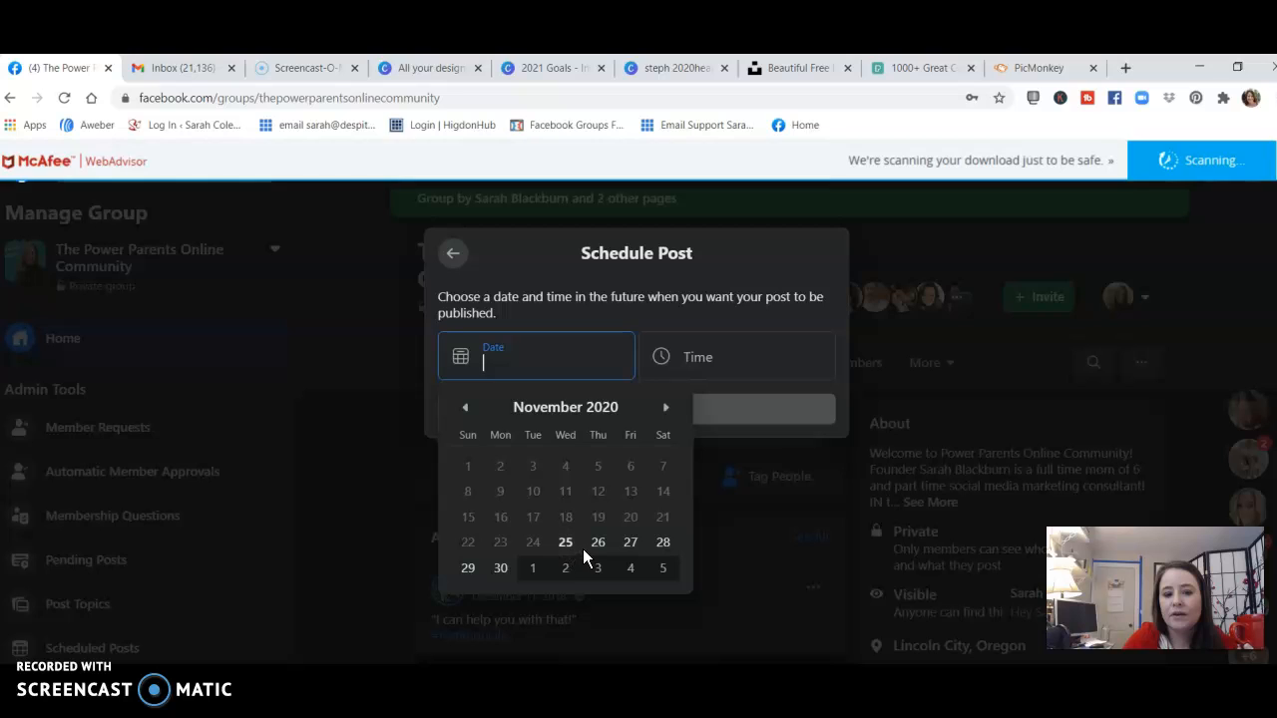
left_click(567, 546)
left_click(724, 359)
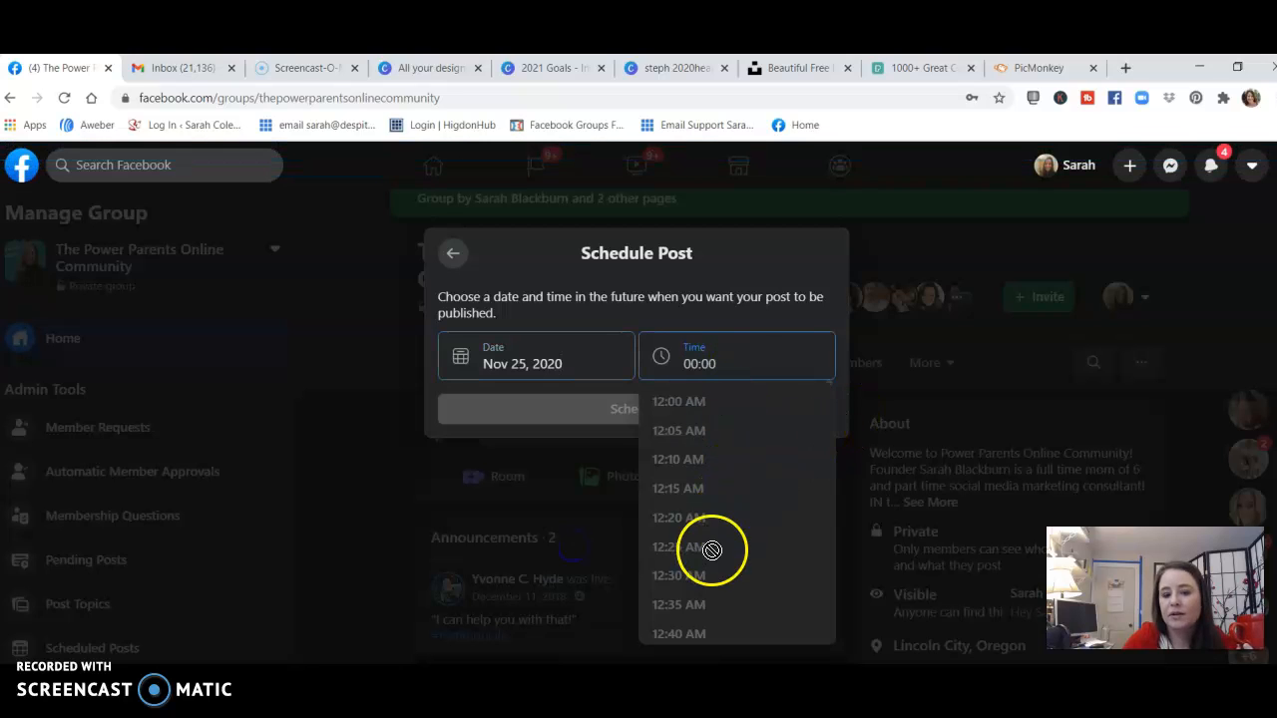
key("Down")
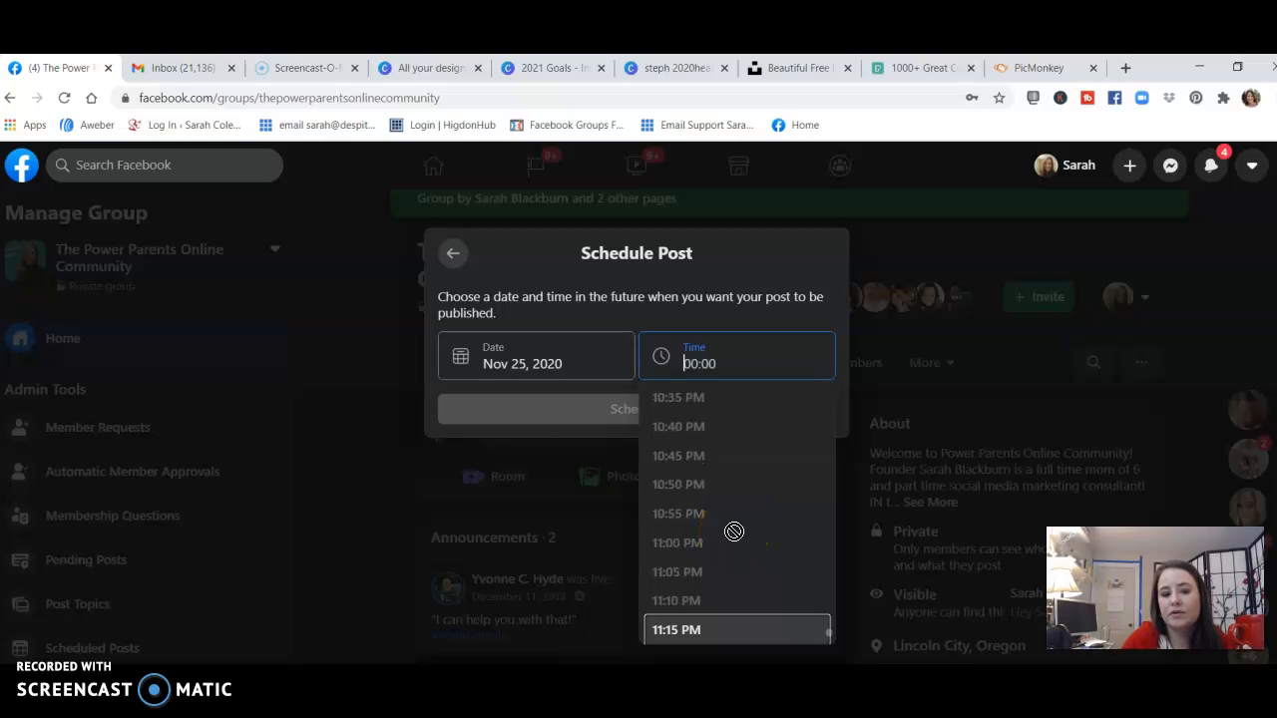
key("Down")
key("Down")
key("Down")
key("Down")
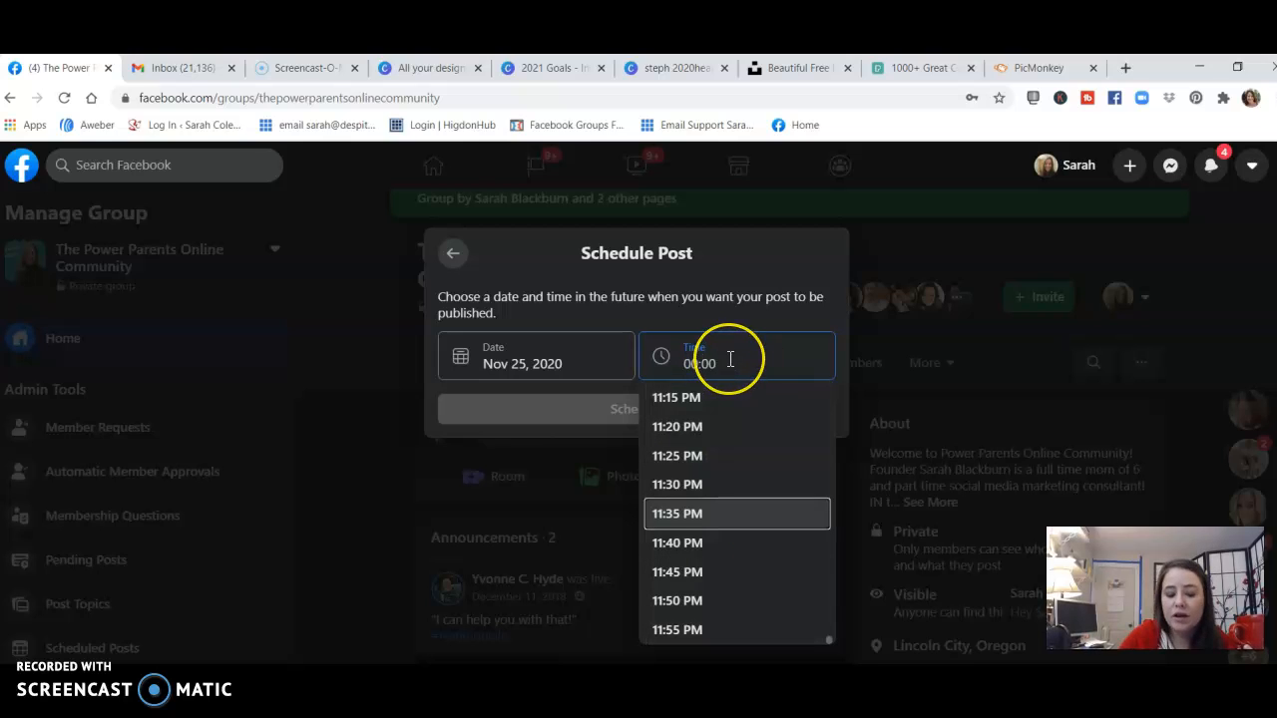
type("9")
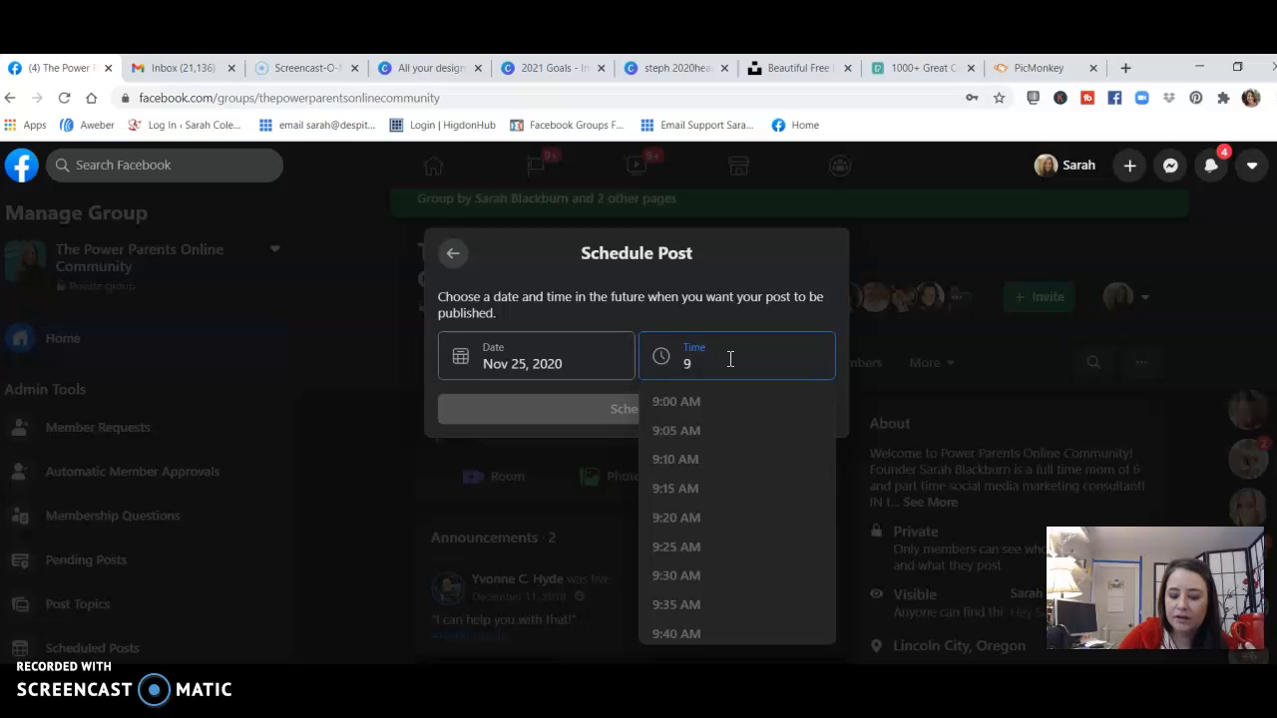
type(":15")
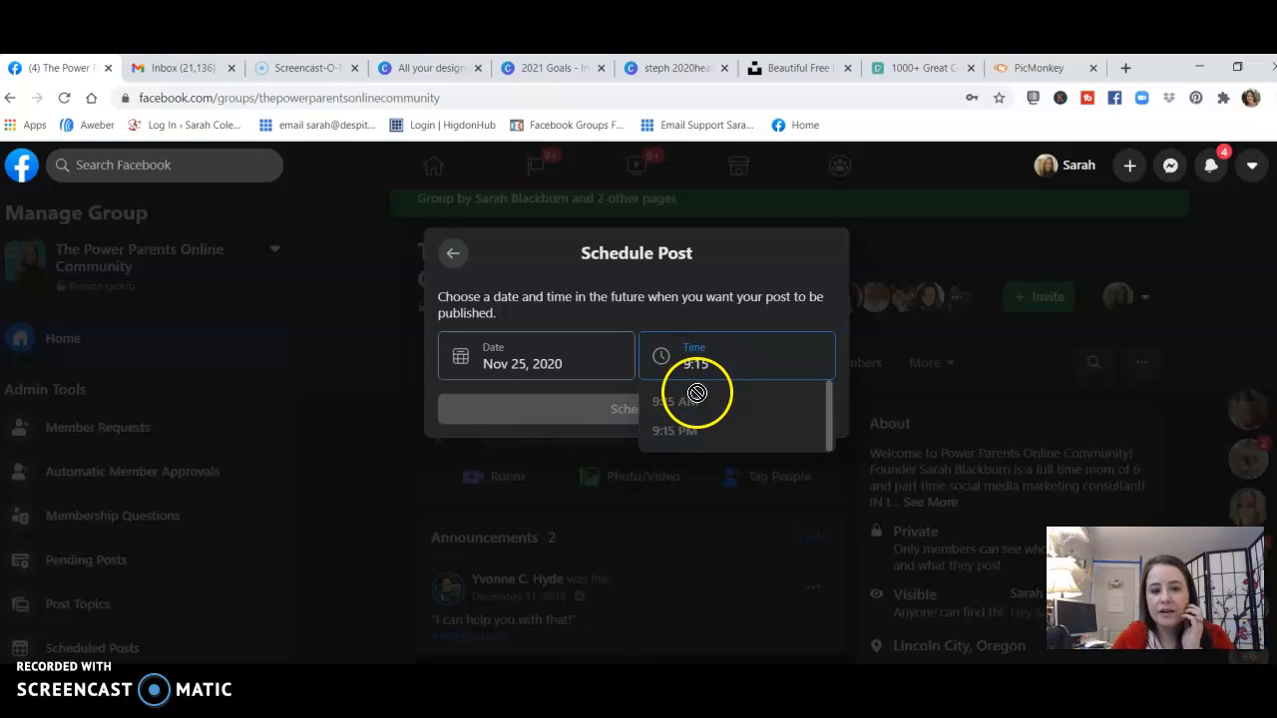
left_click(678, 427)
left_click(686, 409)
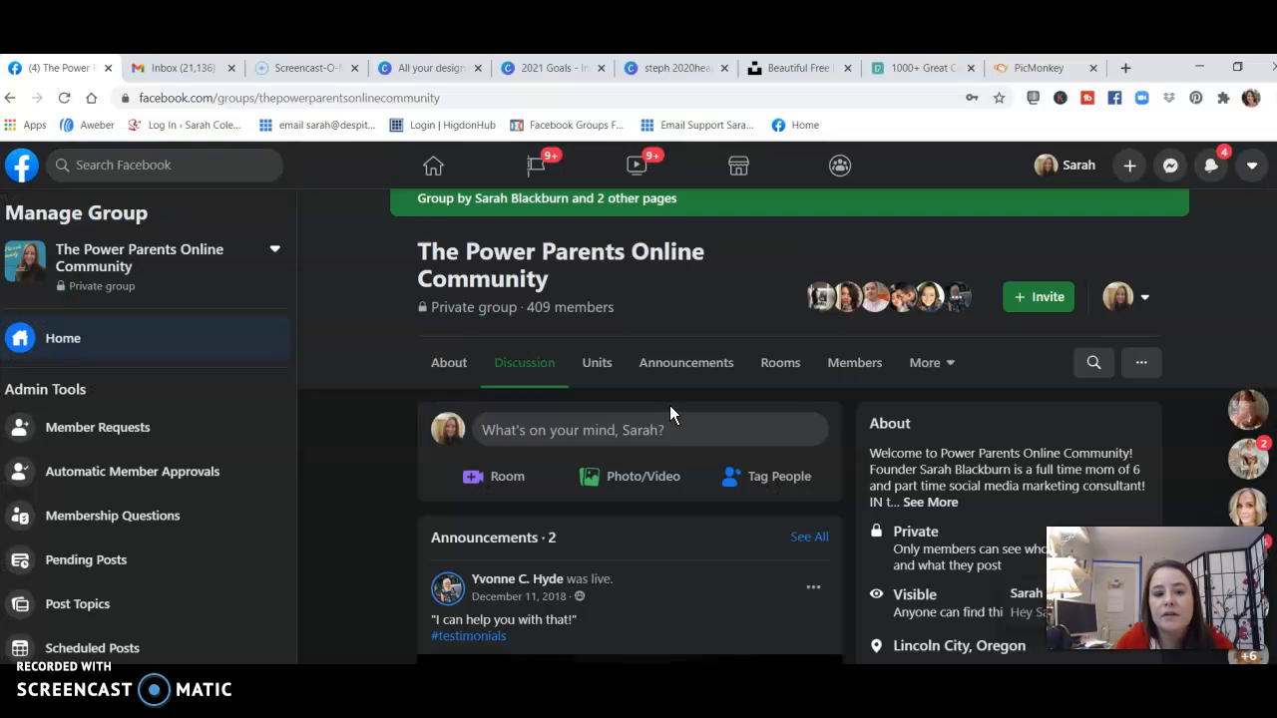
- Edit the scheduled post in the group, replacing its photo with the downloaded 2021 Goals file
left_click(150, 648)
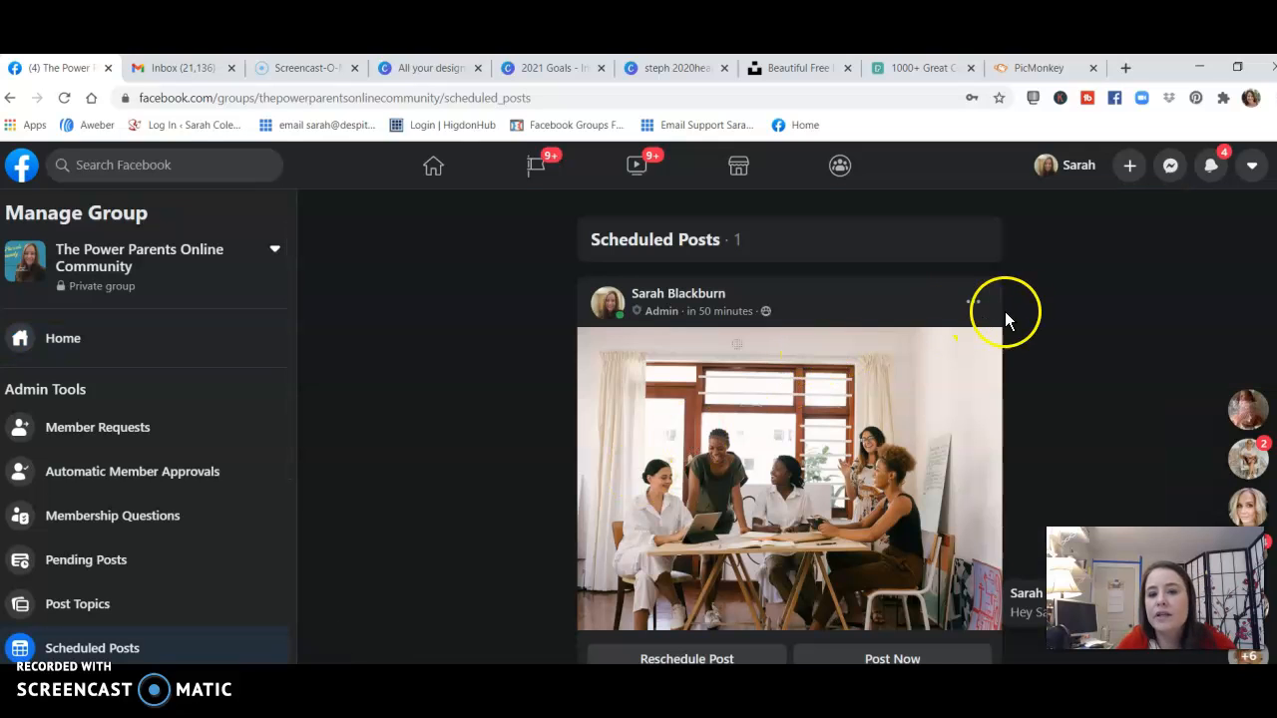
left_click(973, 301)
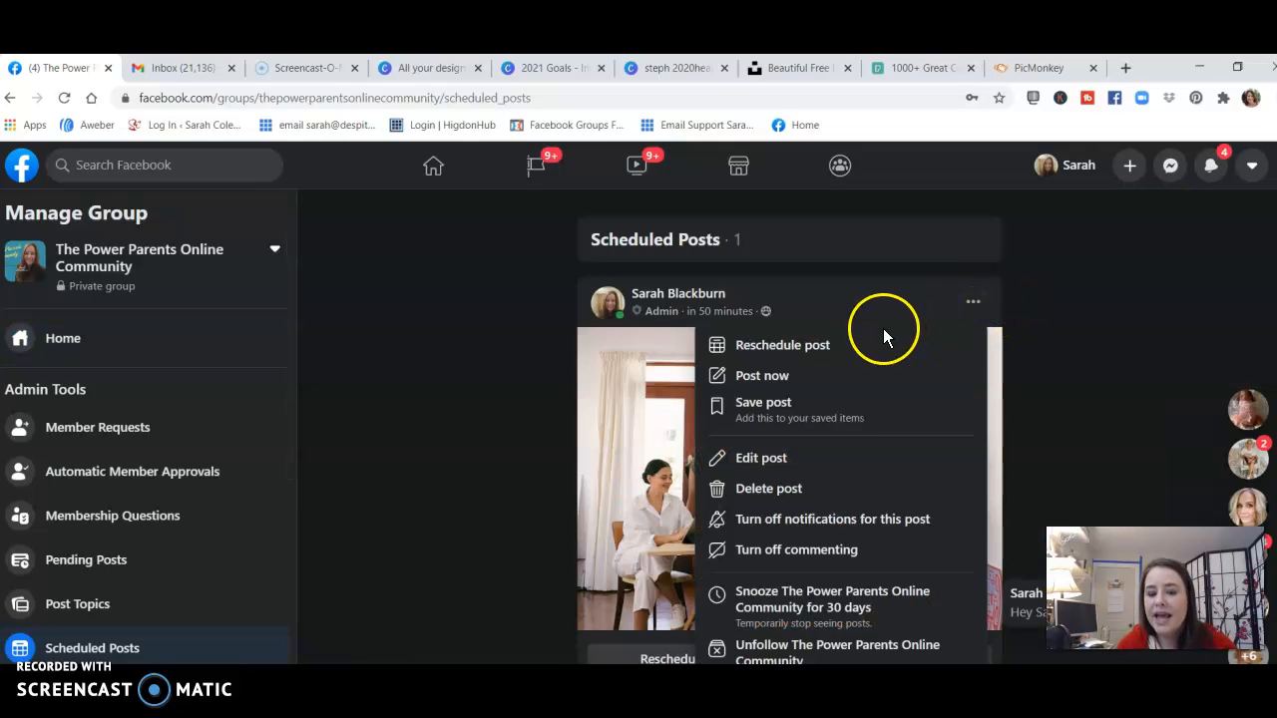
left_click(810, 471)
left_click(810, 401)
left_click(706, 520)
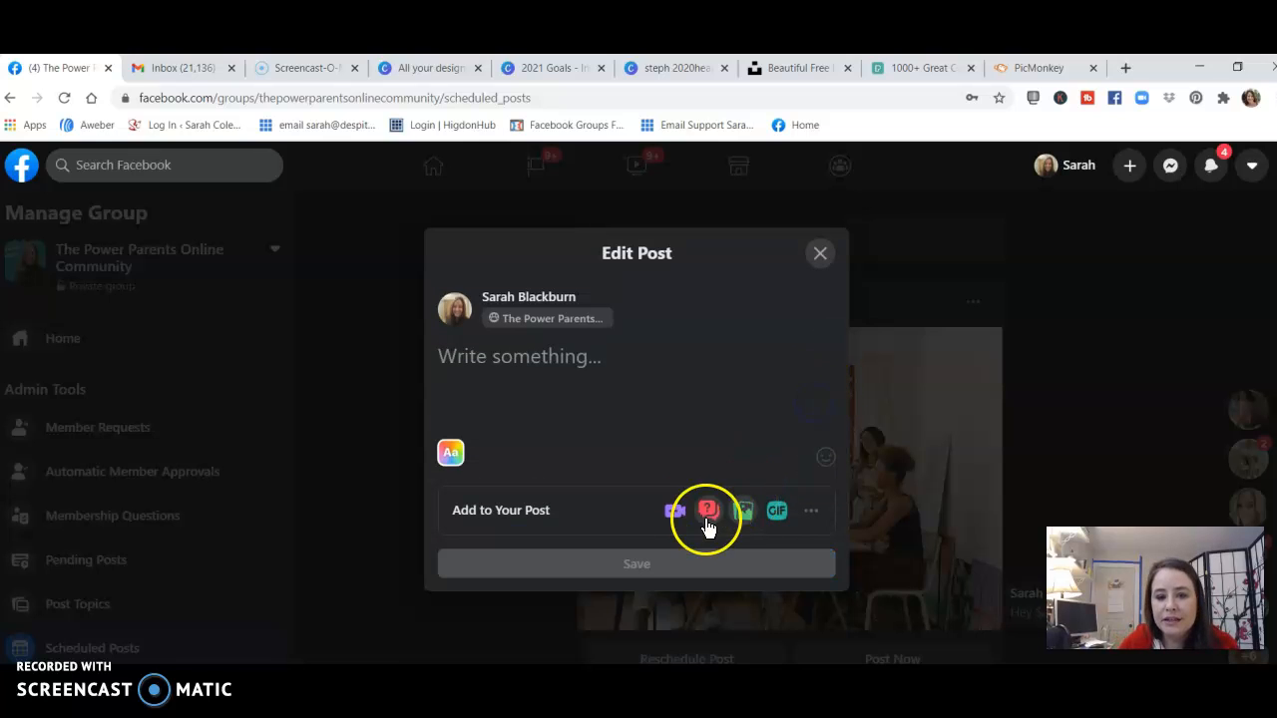
left_click(747, 515)
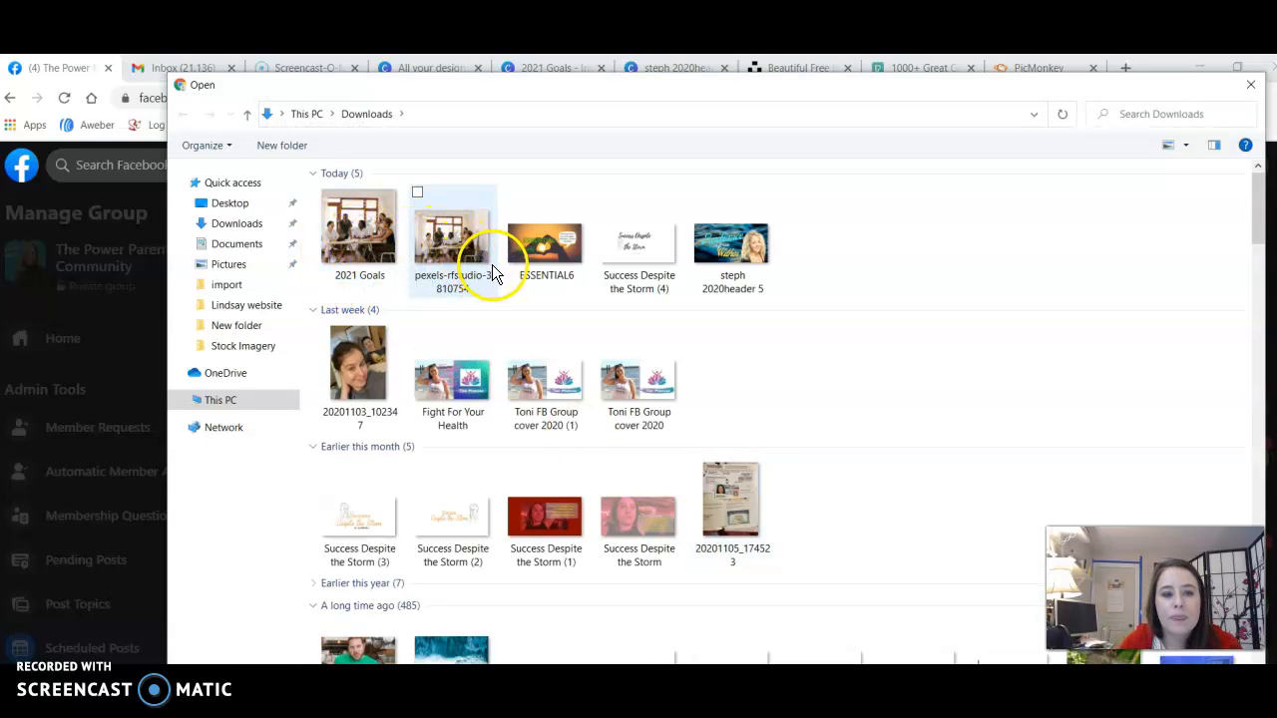
double_click(380, 238)
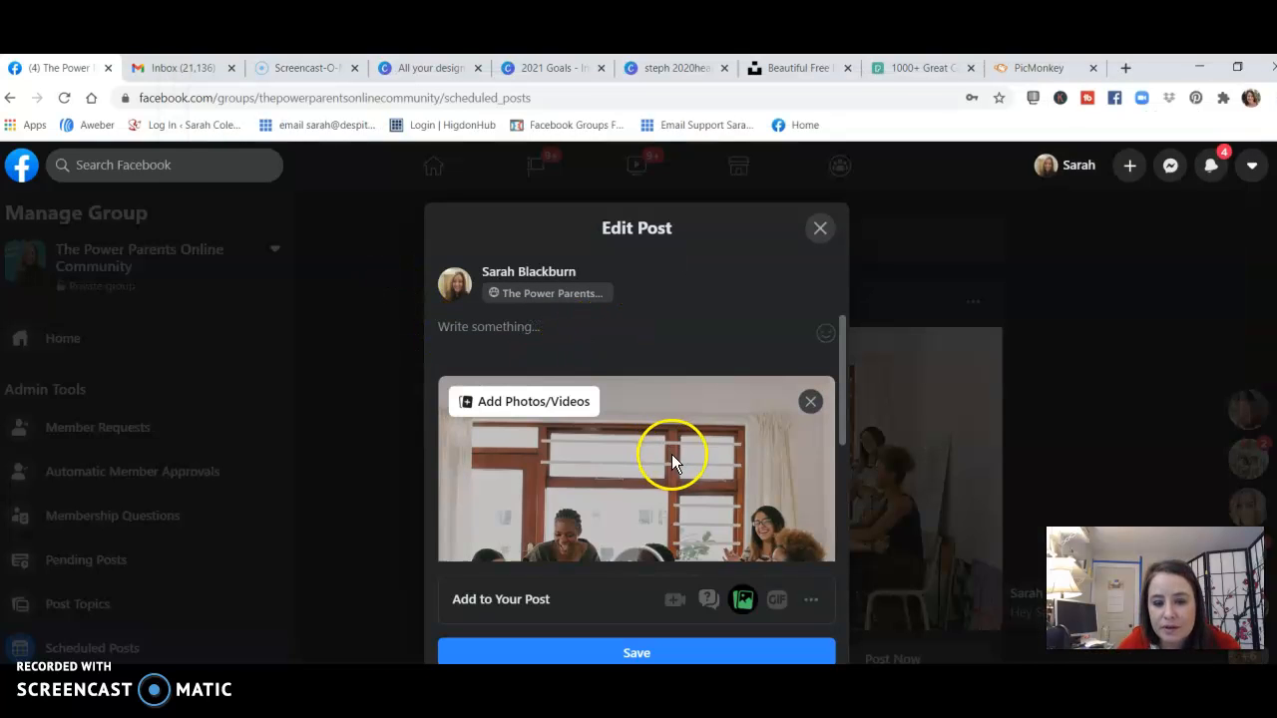
- Begin the scheduled post's caption with two spaced lines: "I miss masterminds" and "I miss vibing with folks who vibe like me!"
left_click(547, 334)
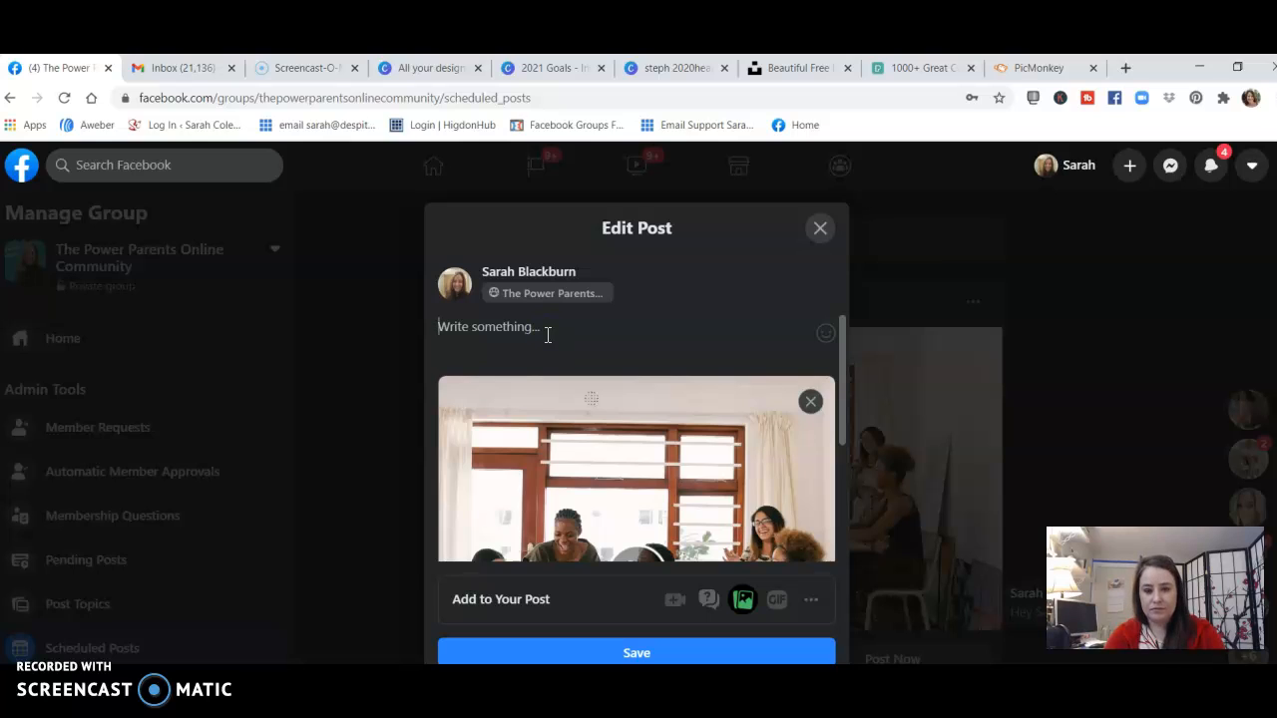
type("I miss masterminds")
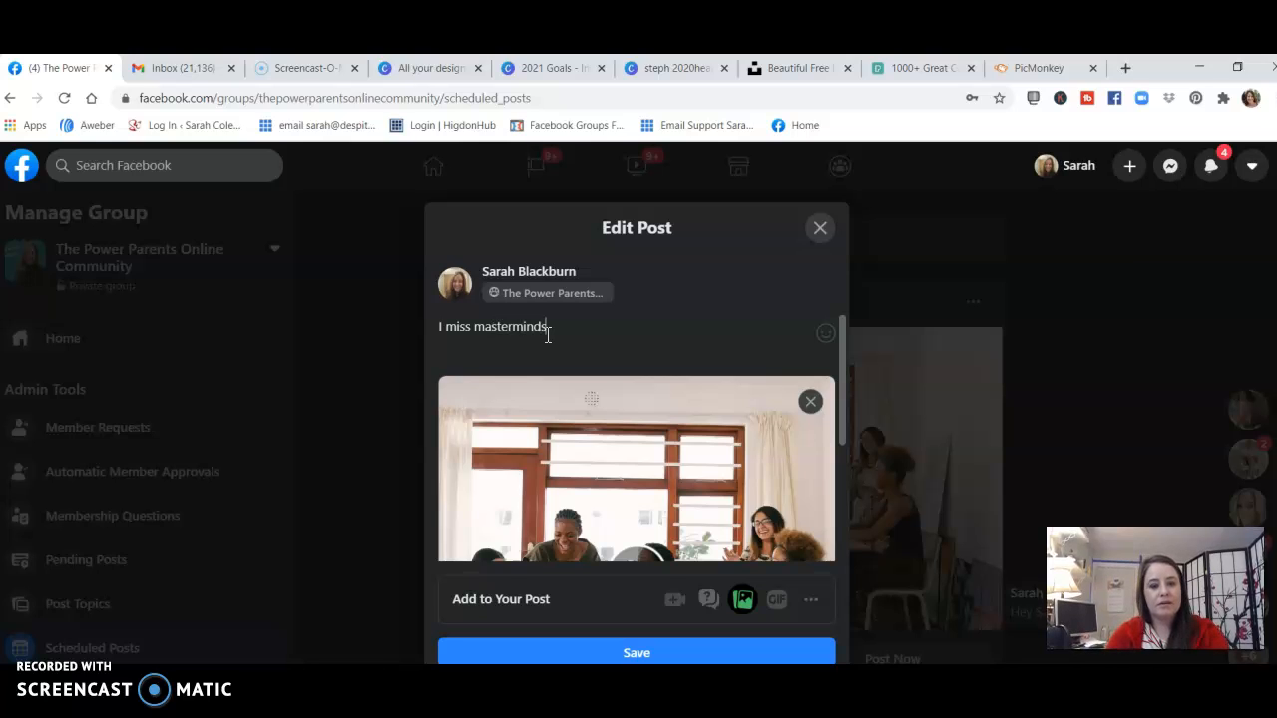
key("Return")
key("Return")
type("I is")
key("BackSpace")
key("BackSpace")
type("miss vibing")
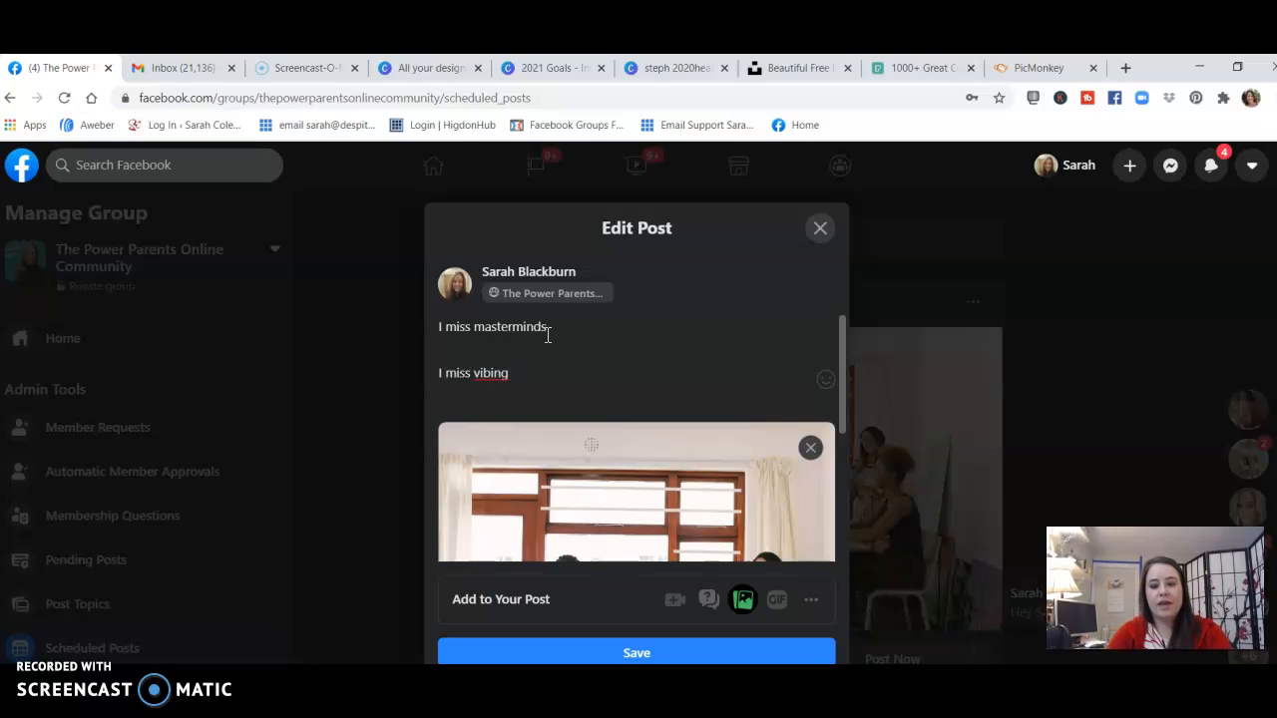
left_click(548, 377)
type("w")
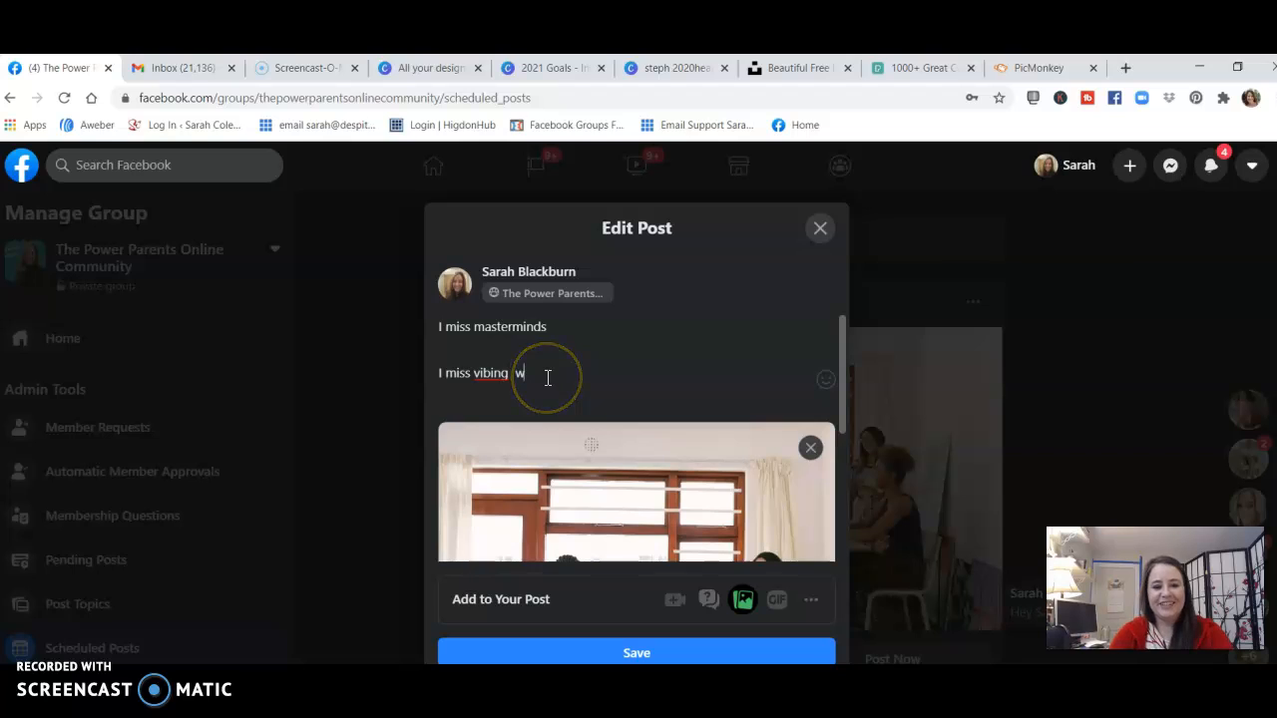
type("ith folks who ")
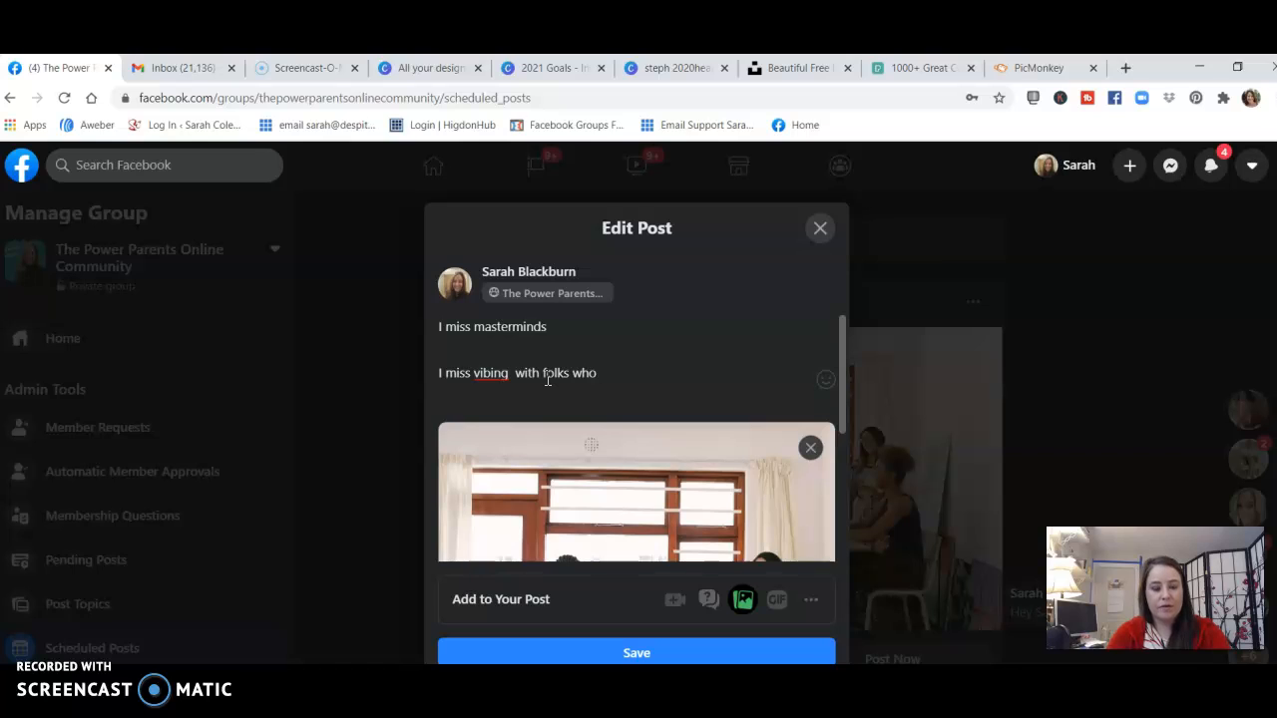
type("vibe like")
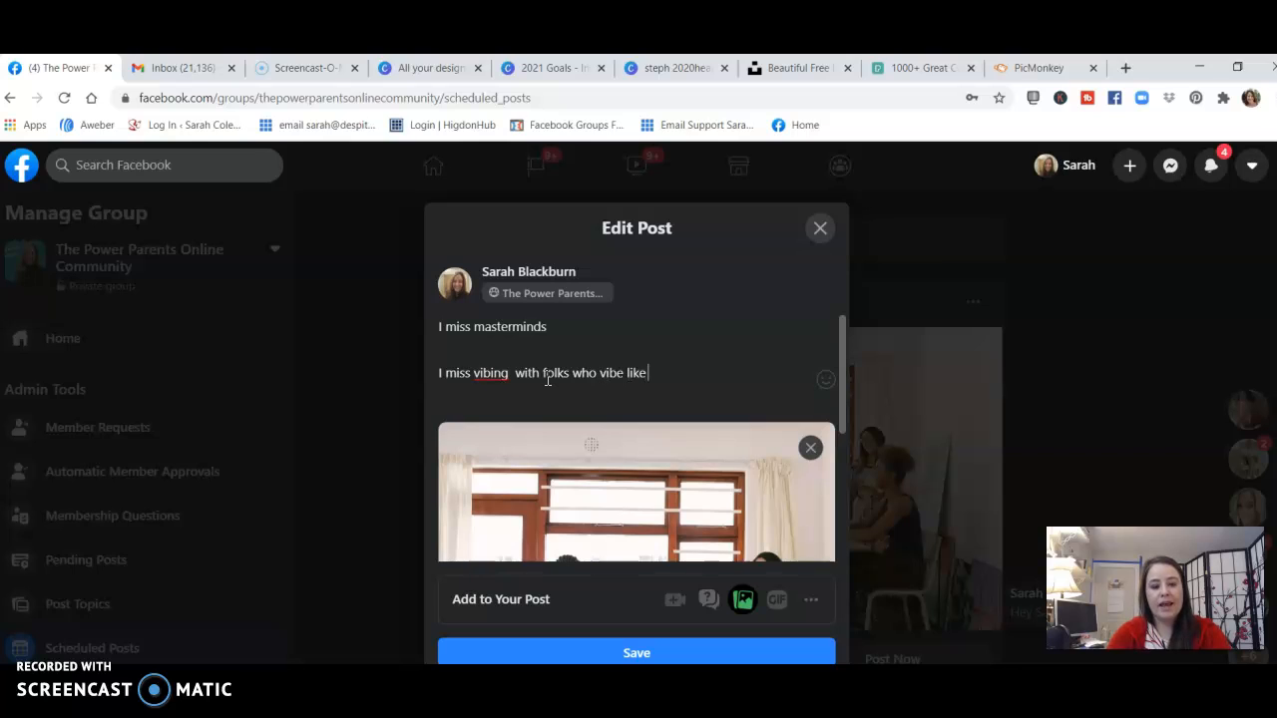
type(" me!")
key("Return")
key("Return")
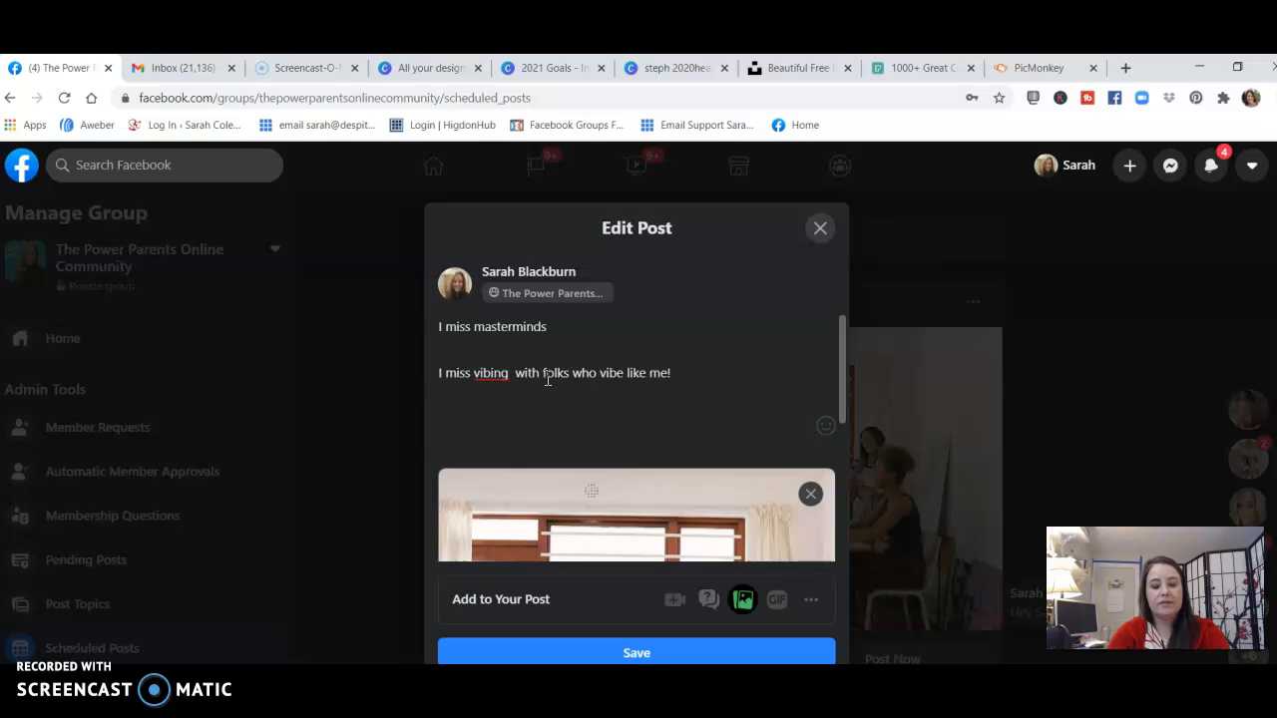
- Add the question "If you could host your OWN EVENT, where would it be?" to the caption, followed by a blank line
type("If you could host your OWN EVENT")
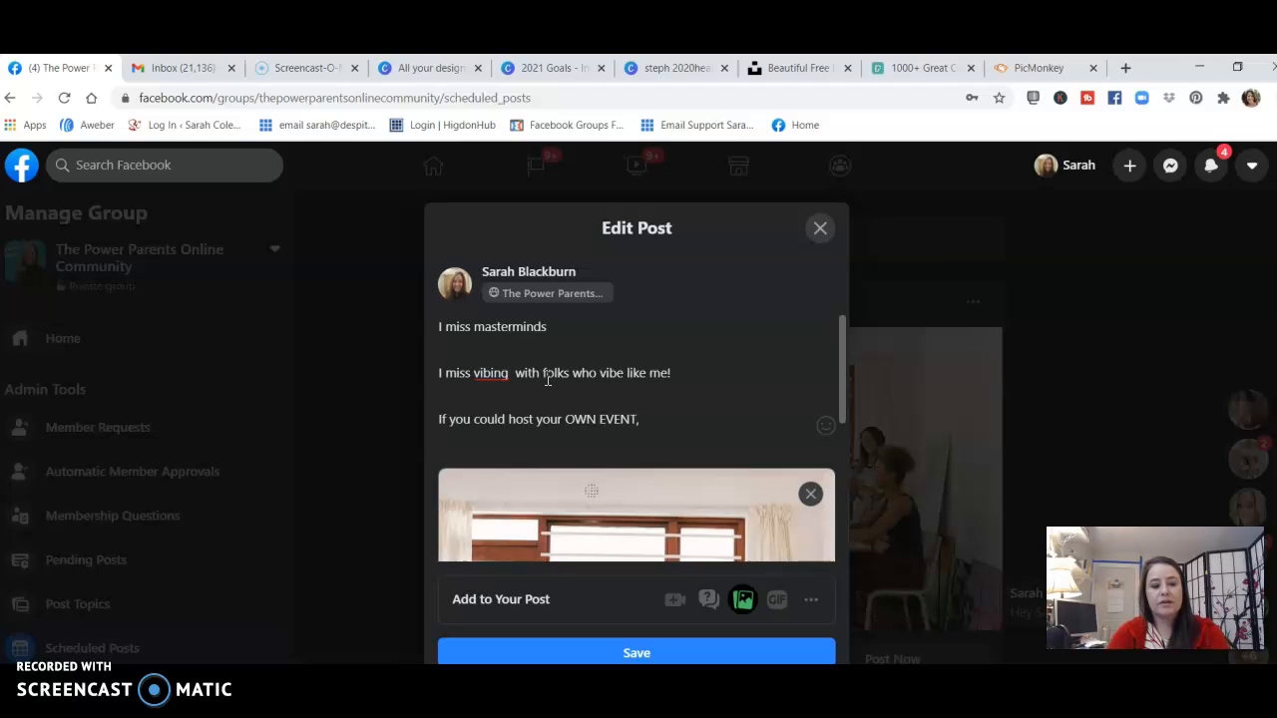
type(", where woul dit")
key("BackSpace")
key("BackSpace")
key("BackSpace")
key("BackSpace")
type("d it be?")
key("Return")
key("Return")
- Add the spaced questions "What would you teach?" and "What would your students walk away with?" to the caption and save the edited post
type("W")
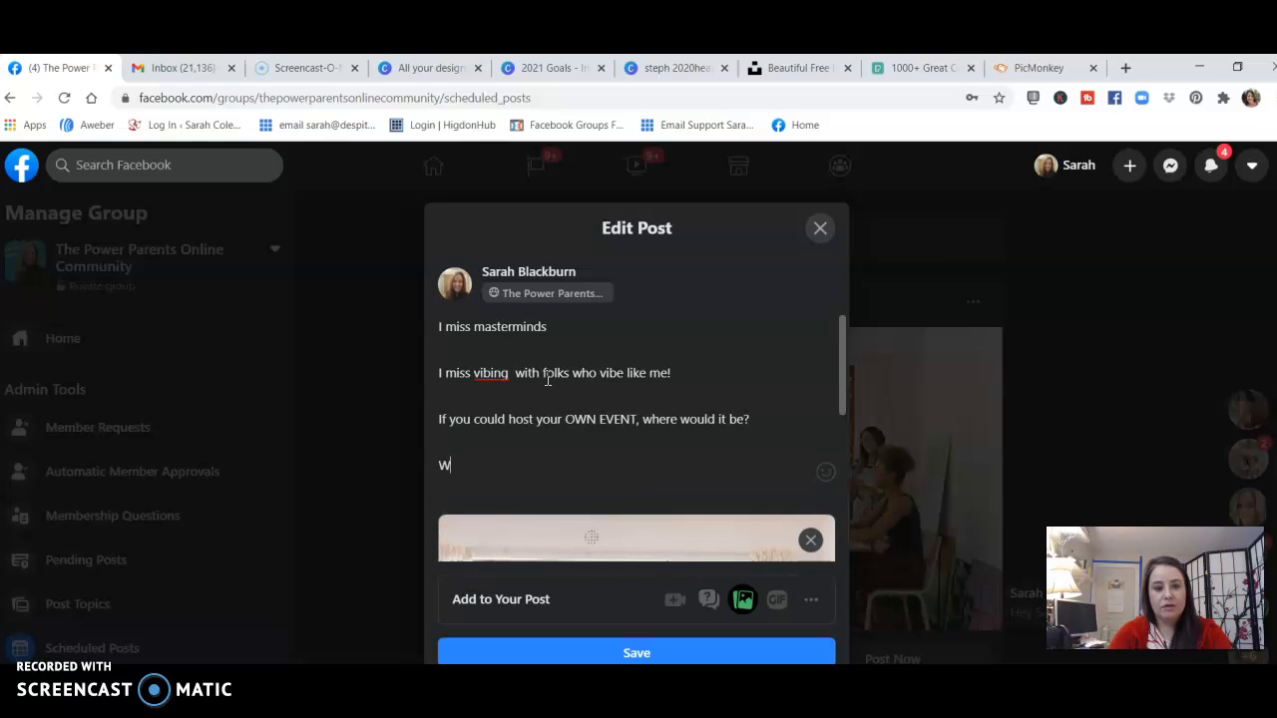
type("hat would you teach?")
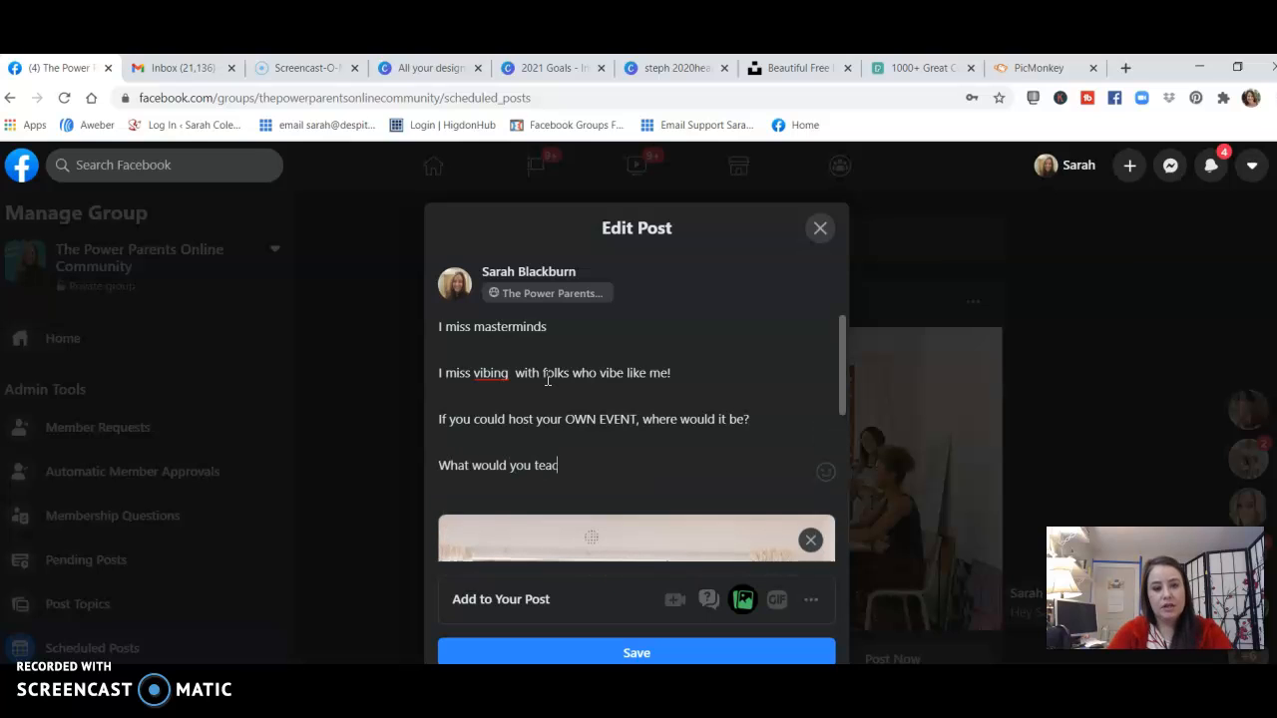
key("Return")
key("Return")
type("What wou")
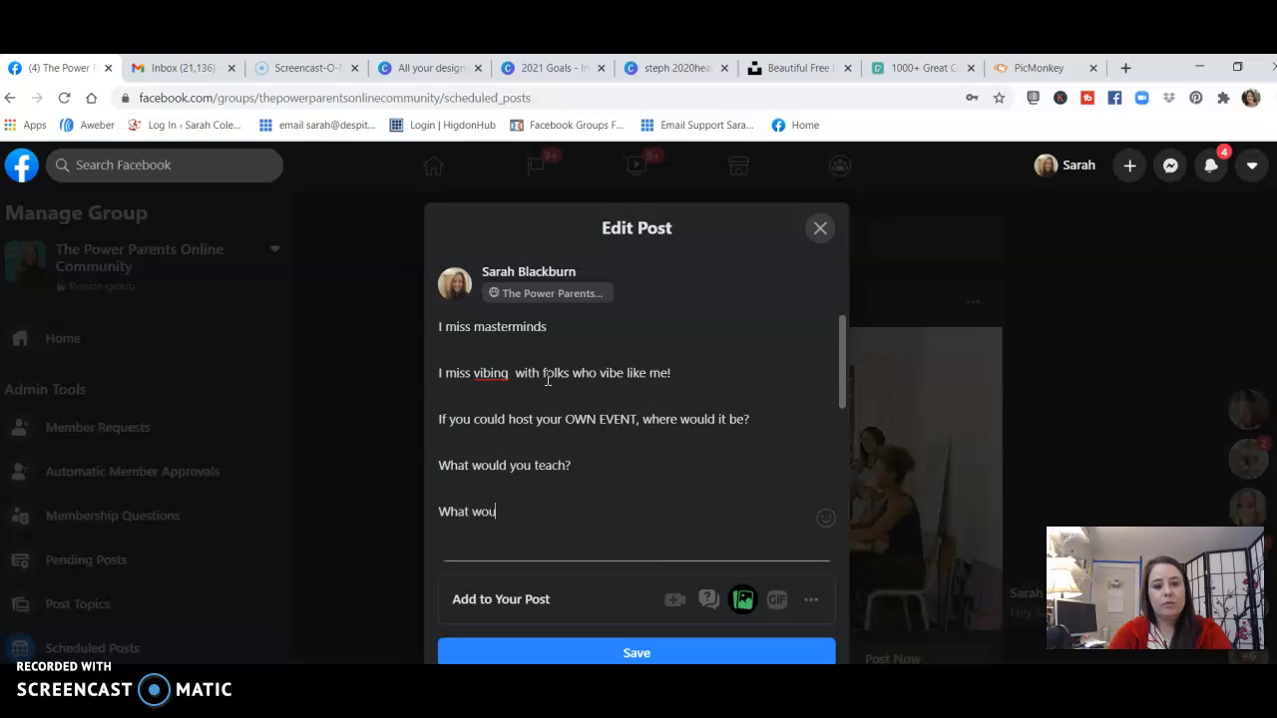
type("ld your students walk away wi")
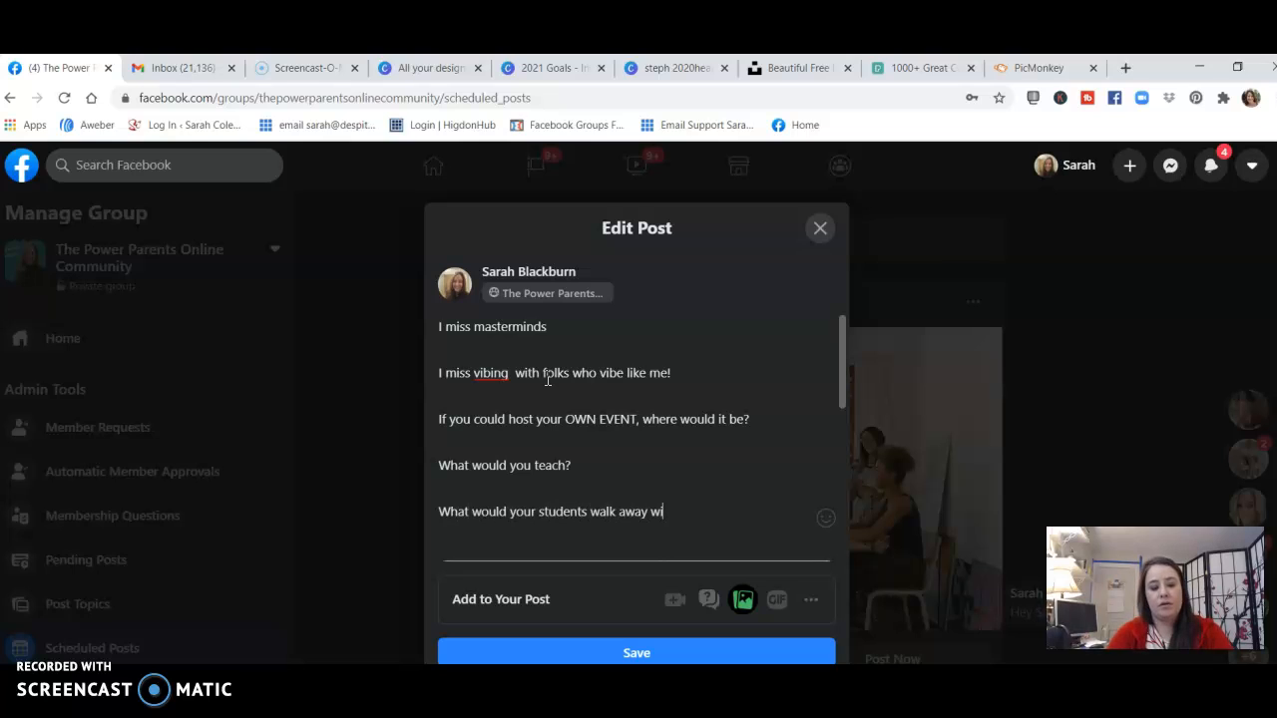
type("th?")
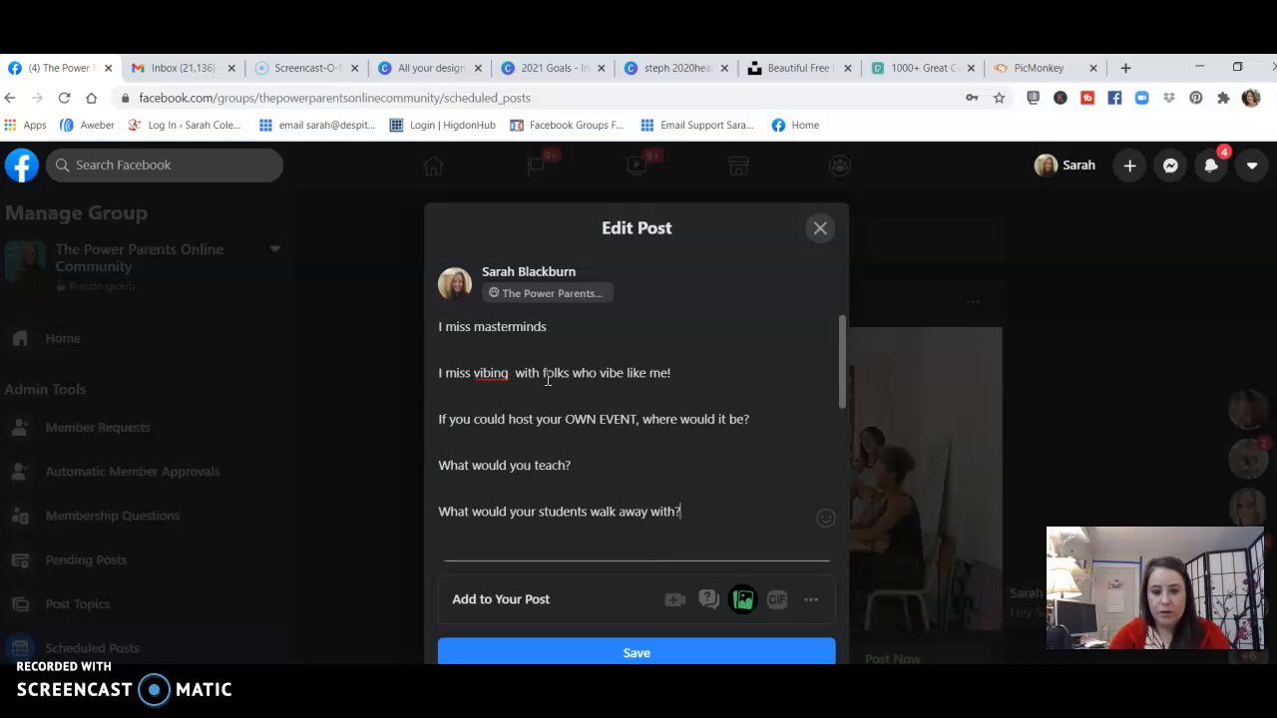
left_click(645, 653)
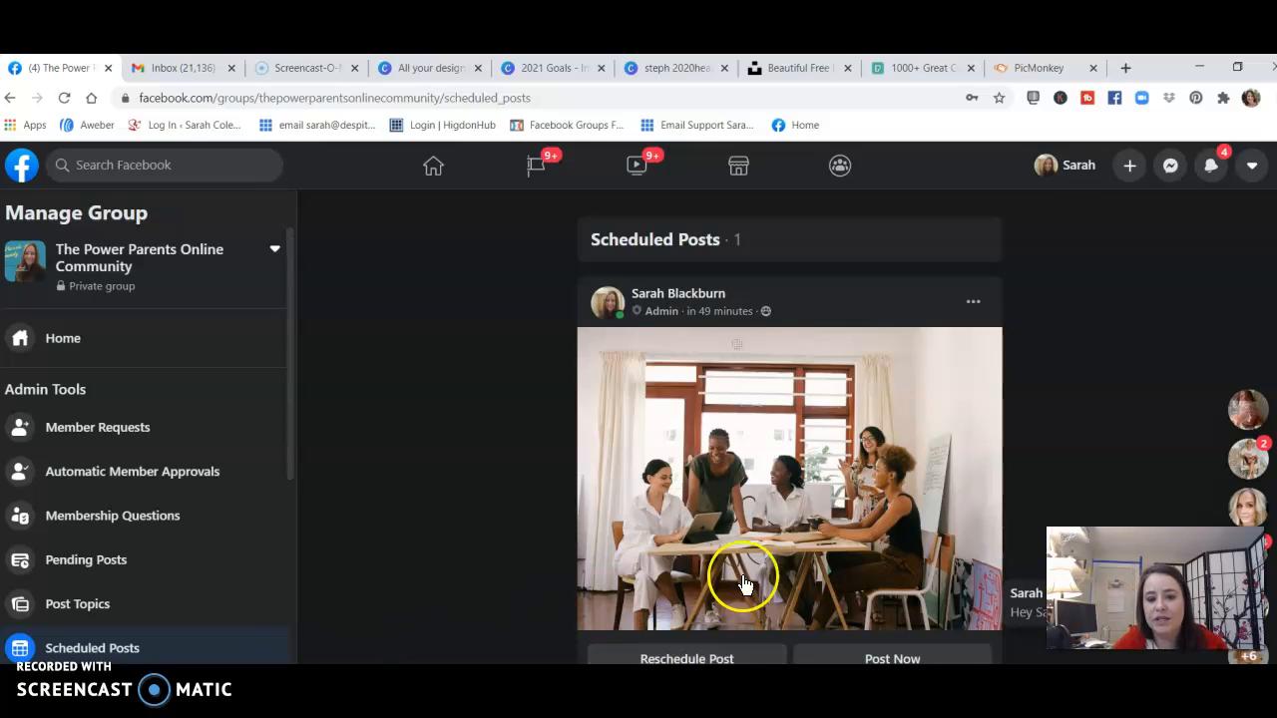
- Reschedule the group post for Nov 25, 2020 at 11:35 PM, and reopen its rescheduling options
left_click(737, 659)
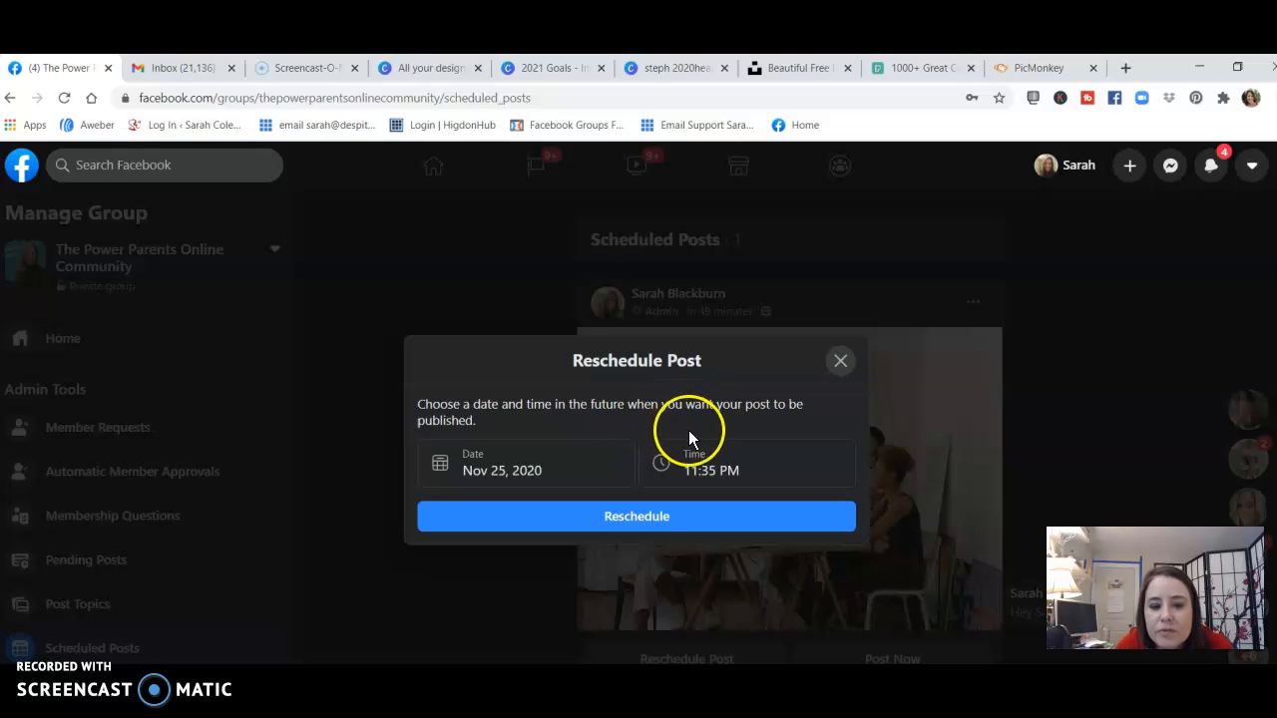
left_click(642, 519)
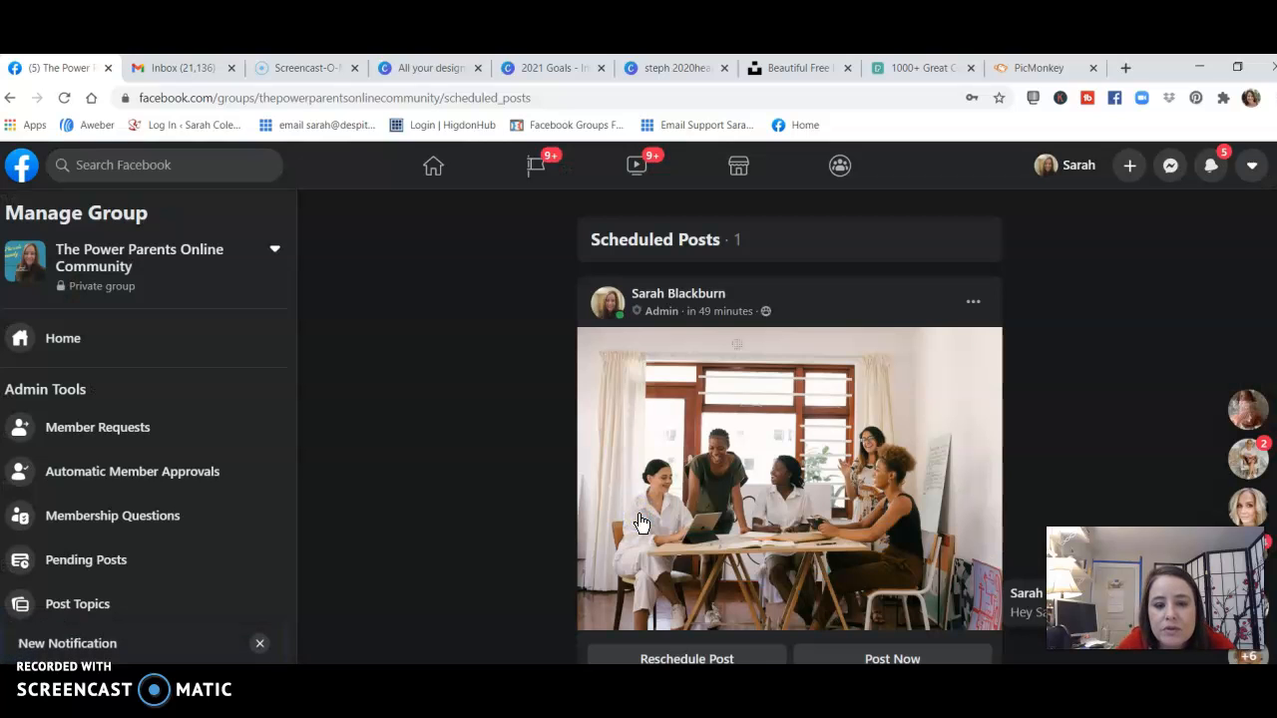
left_click(693, 659)
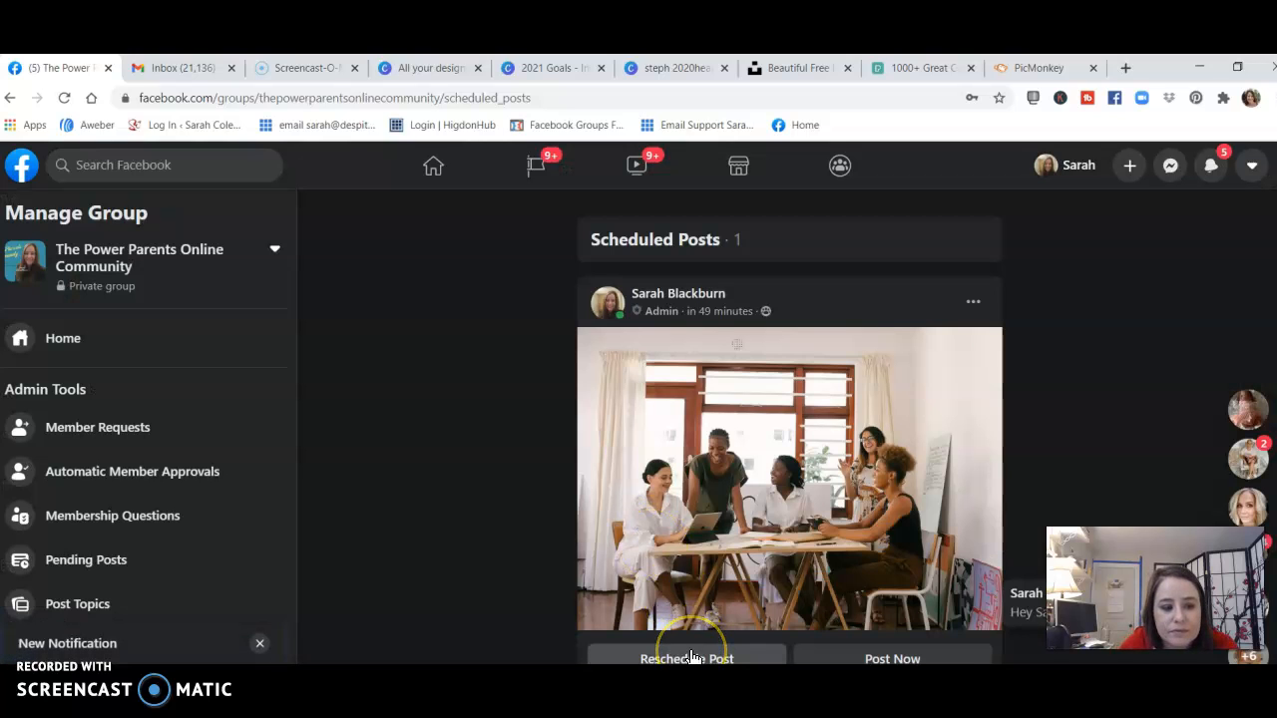